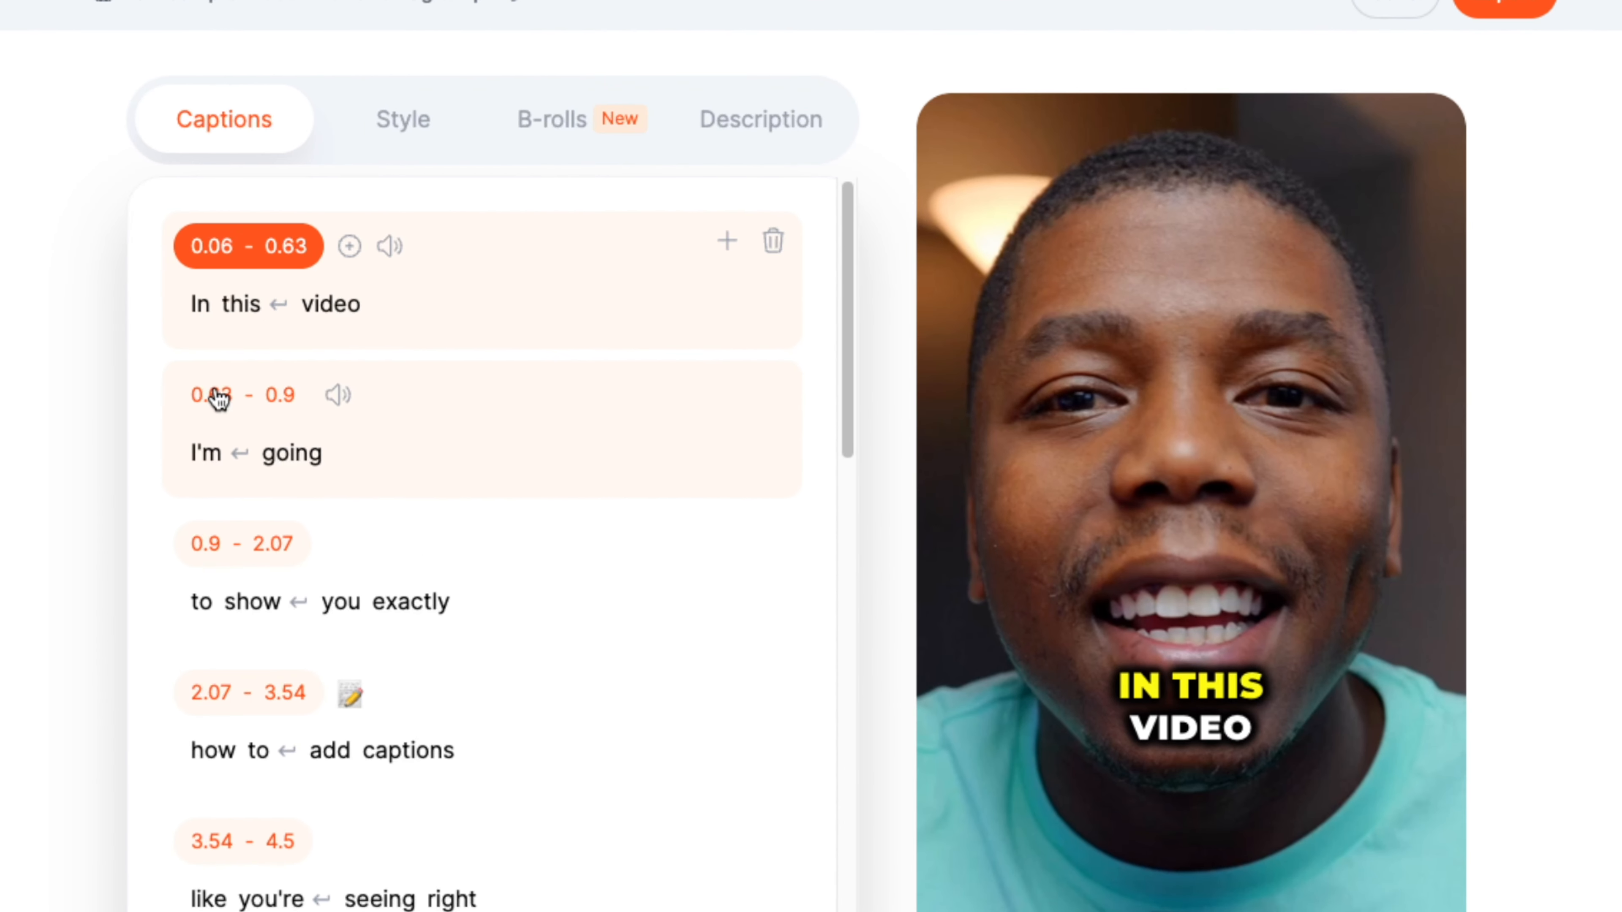
Step: Try changing the first caption's opening word to "In it" and restore it to "In"
click(207, 307)
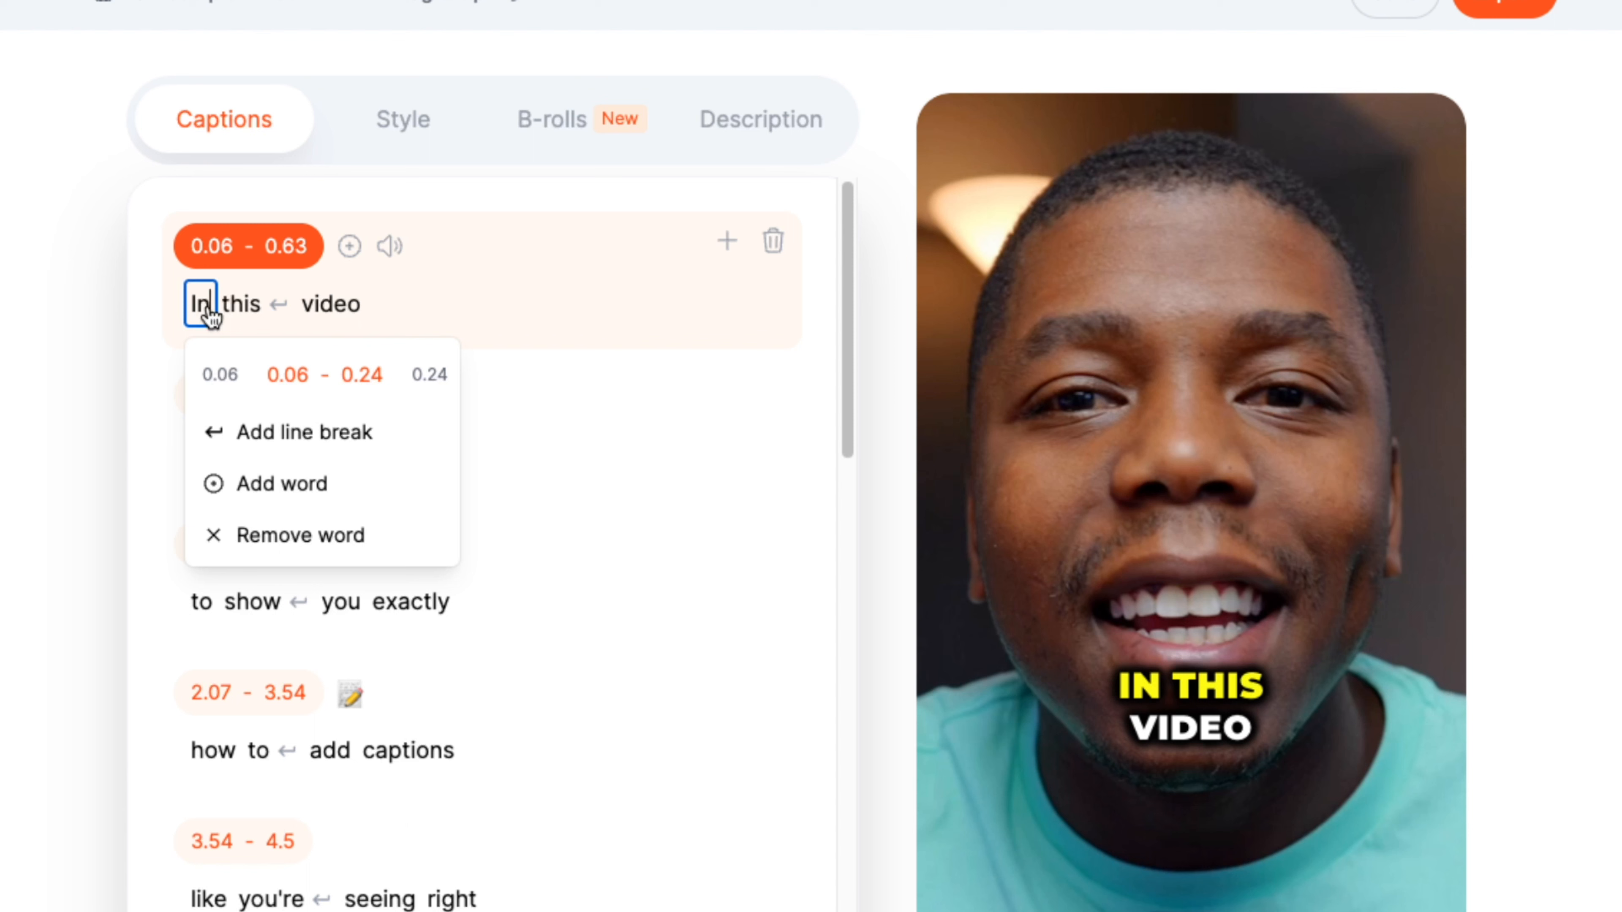
key(BackSpace)
text(f)
key(BackSpace)
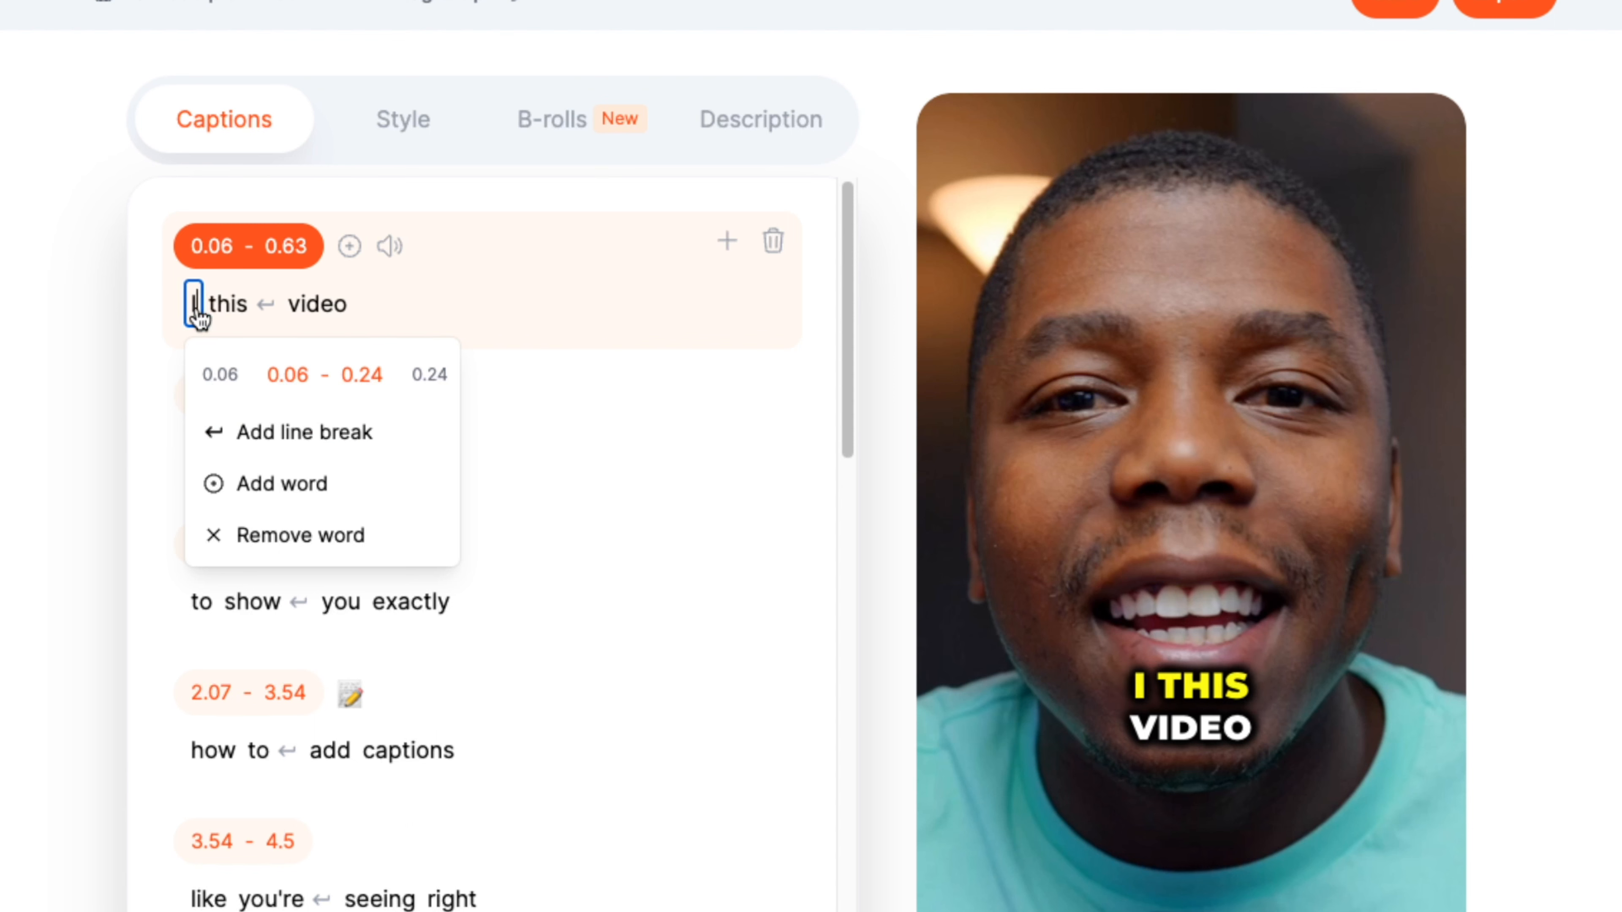
text(n it)
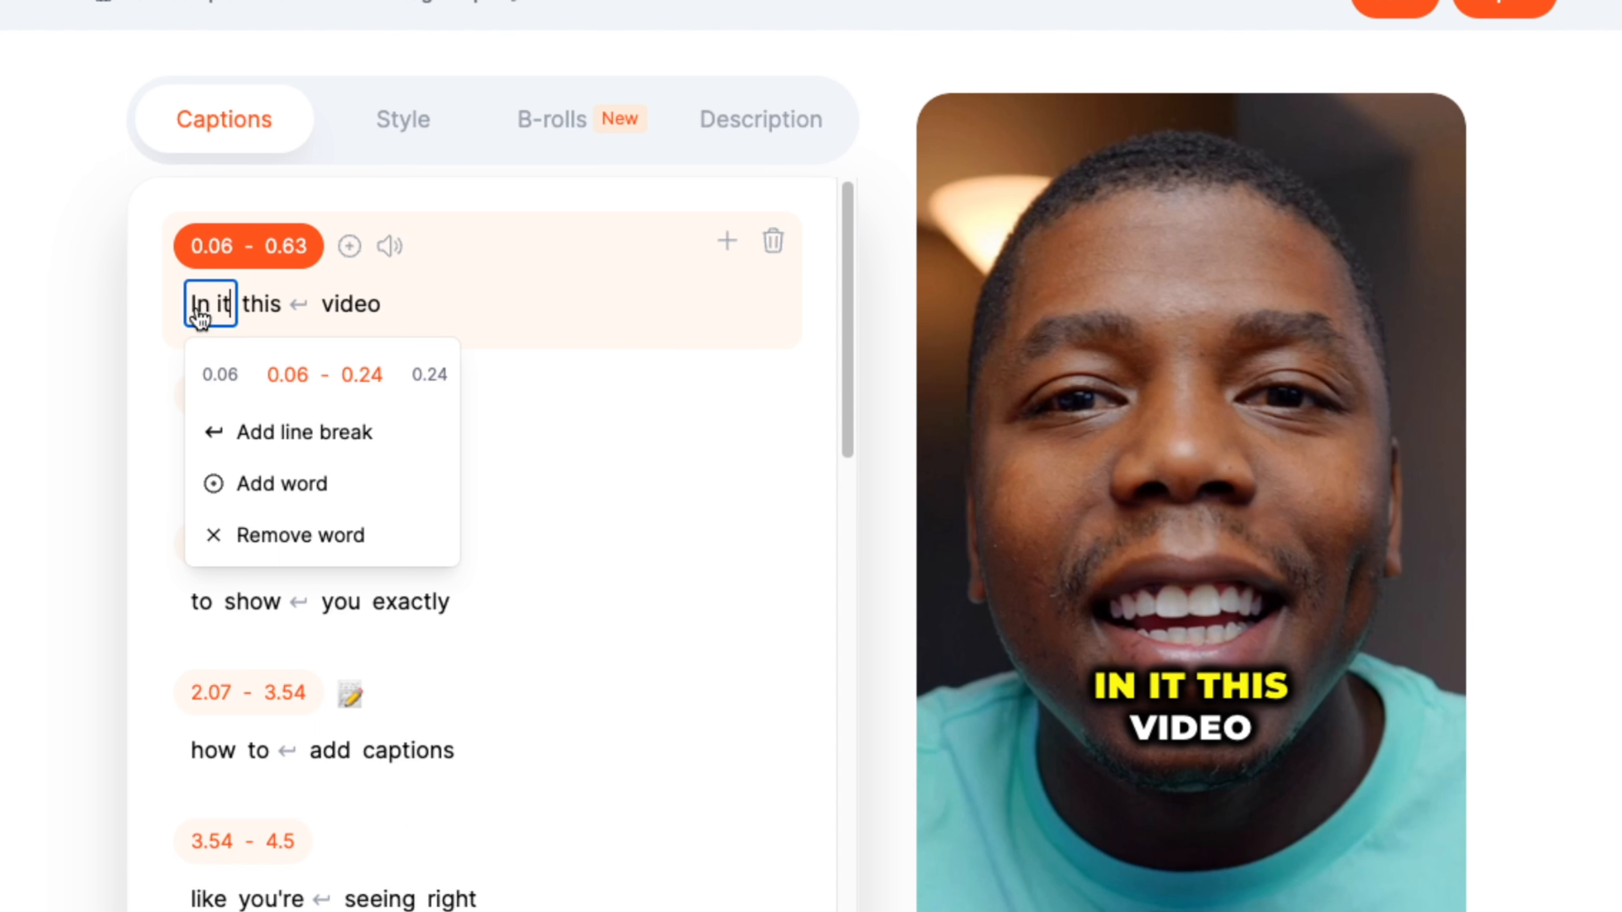
key(BackSpace)
key(BackSpace)
key(BackSpace)
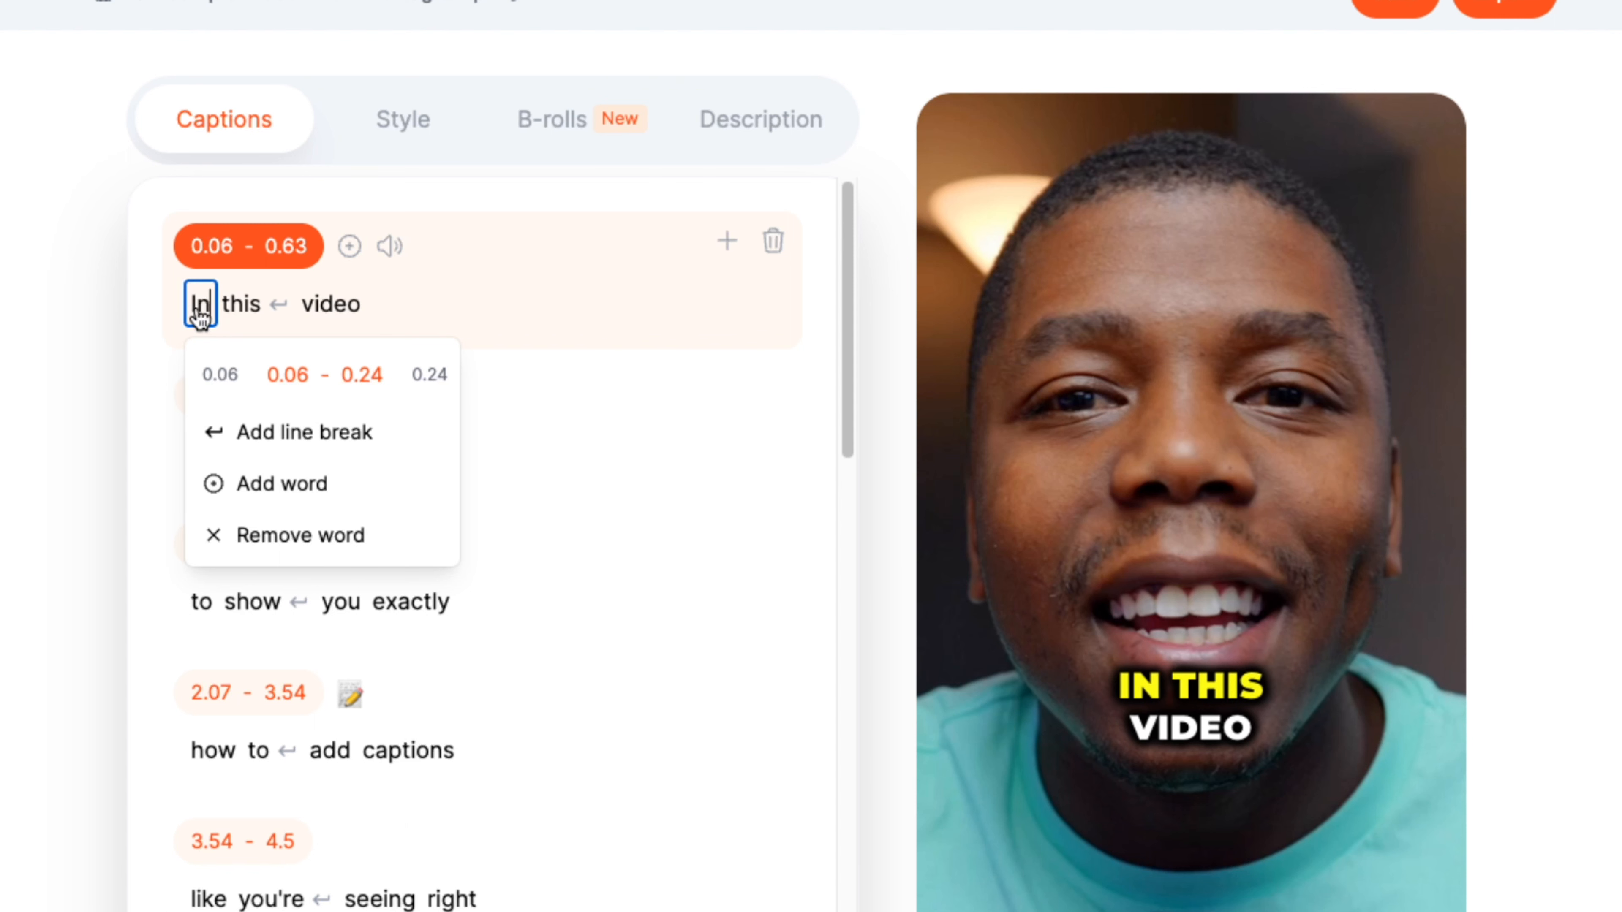
click(583, 386)
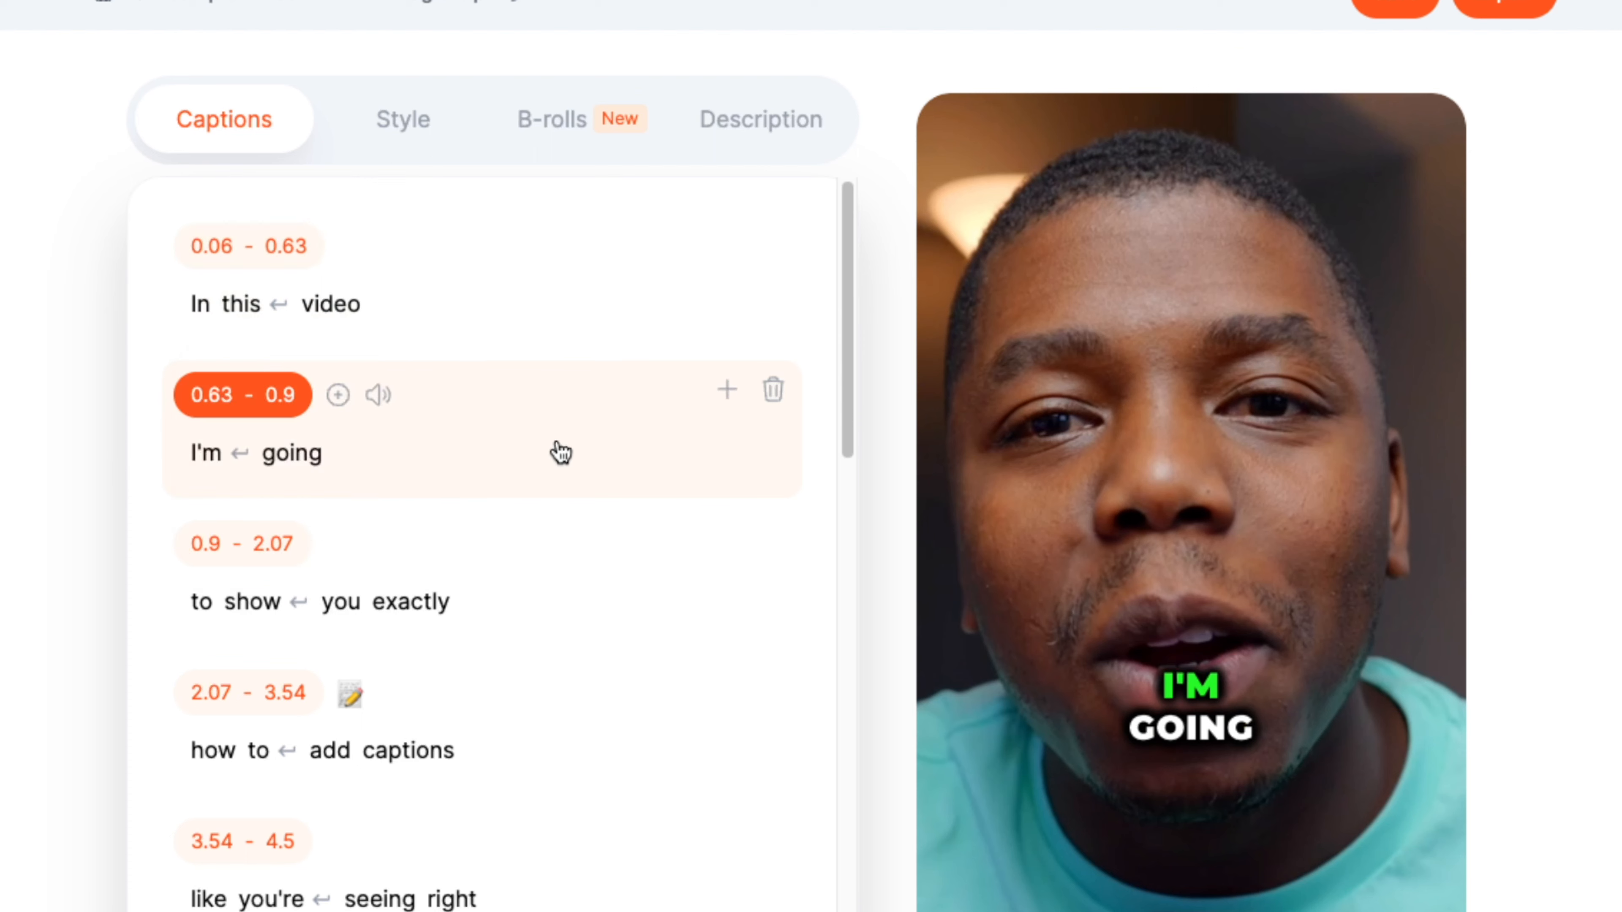
Step: Select the first caption, "In this video", and browse the emojis that can be added to it
click(362, 269)
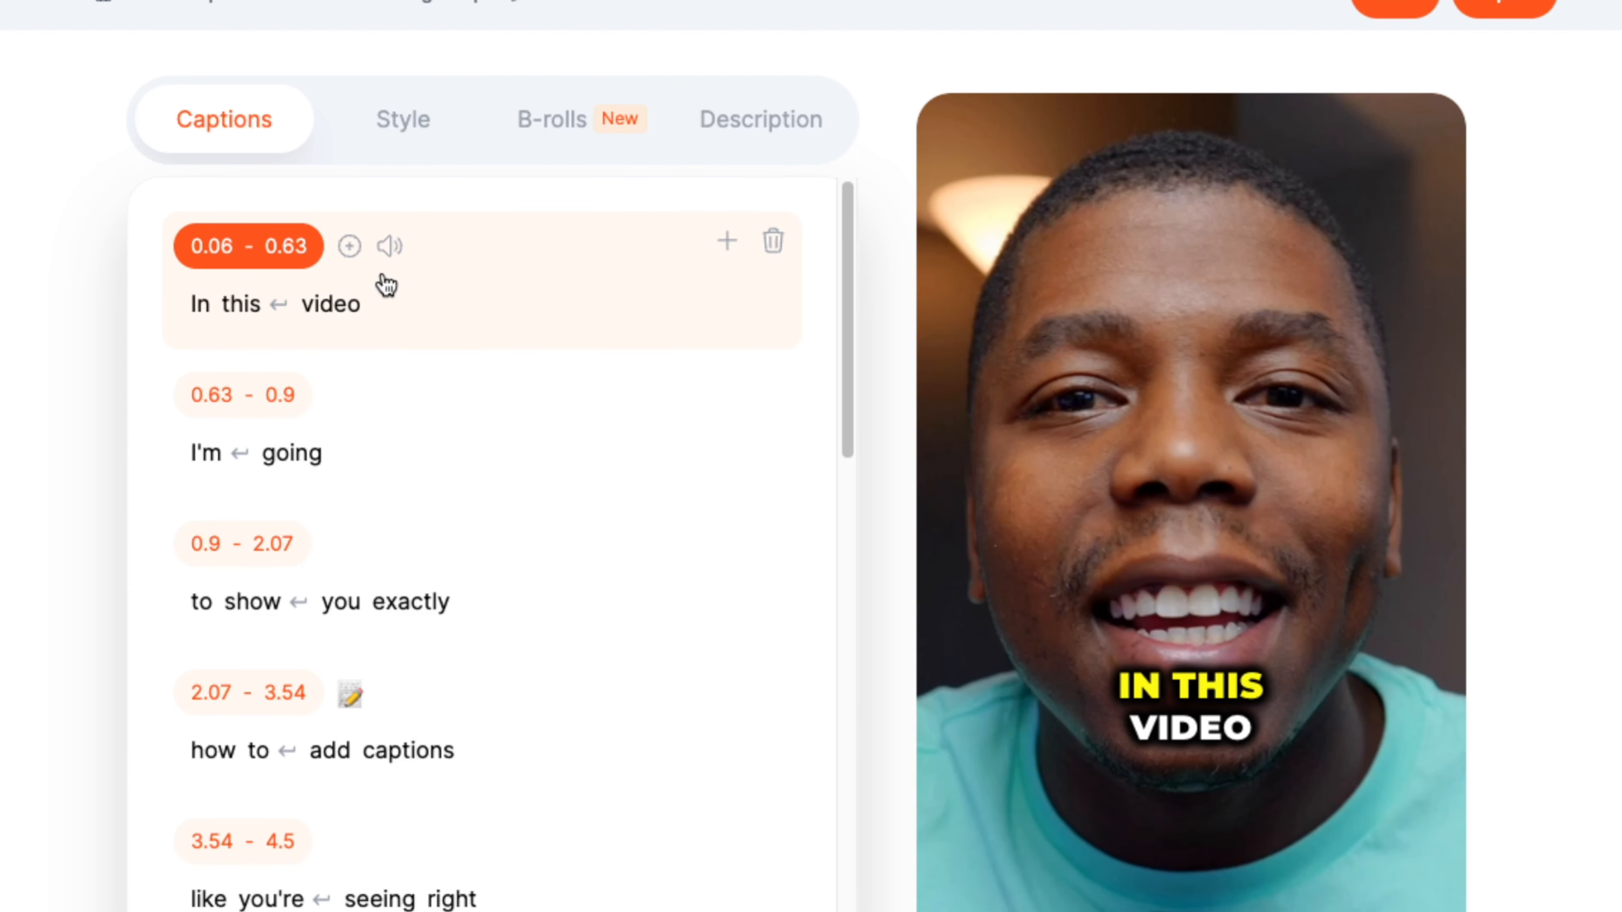
click(202, 307)
click(349, 247)
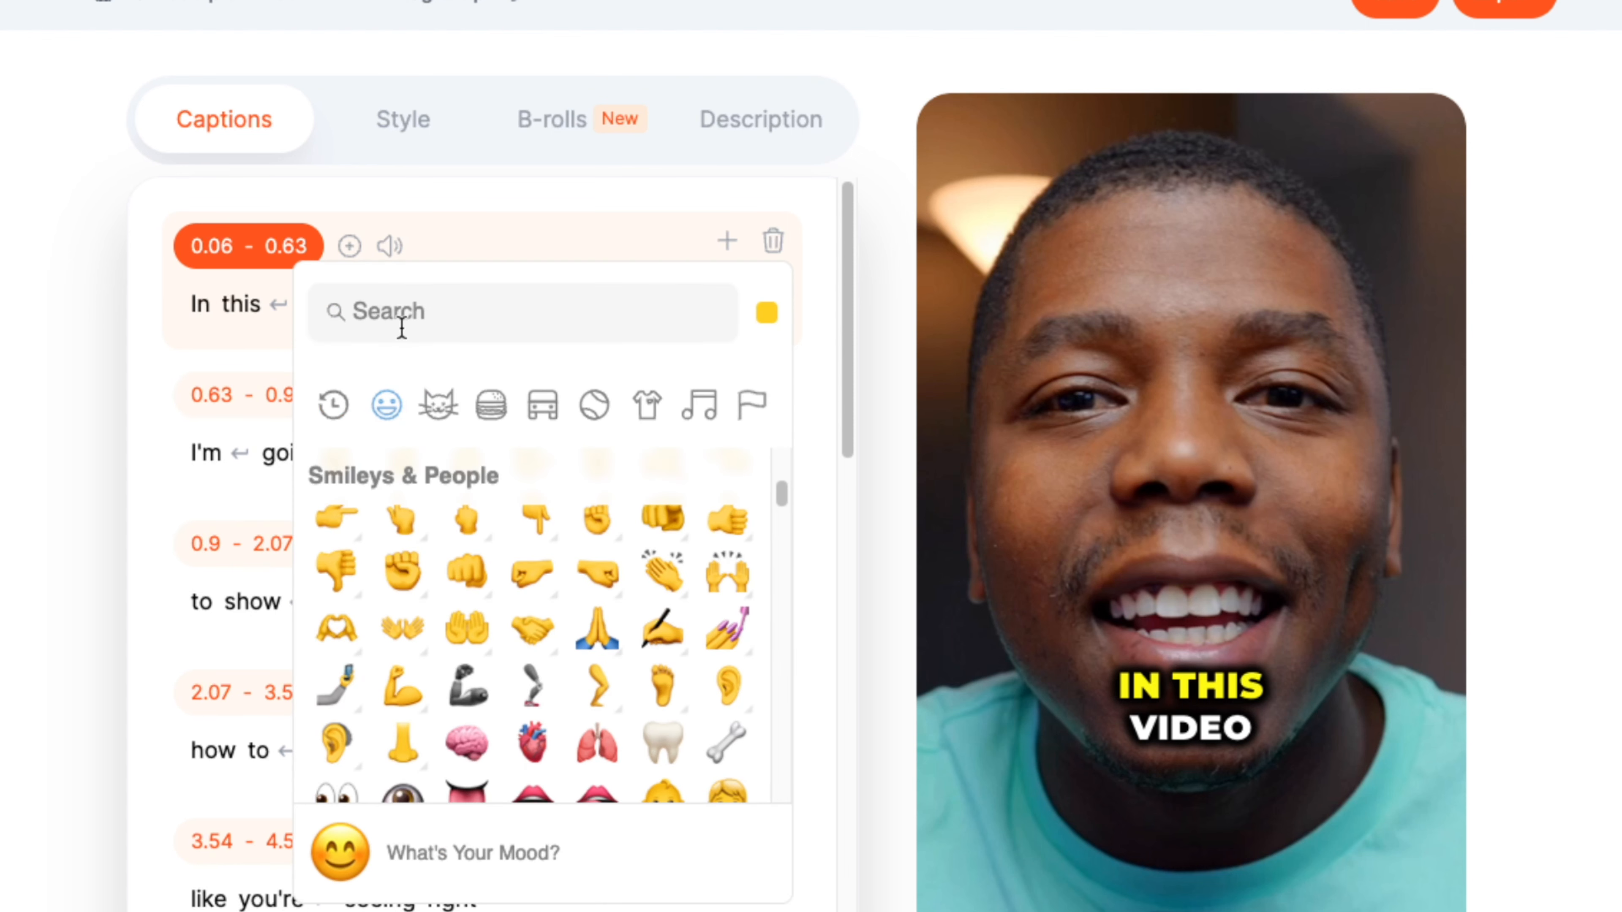
click(349, 247)
click(343, 248)
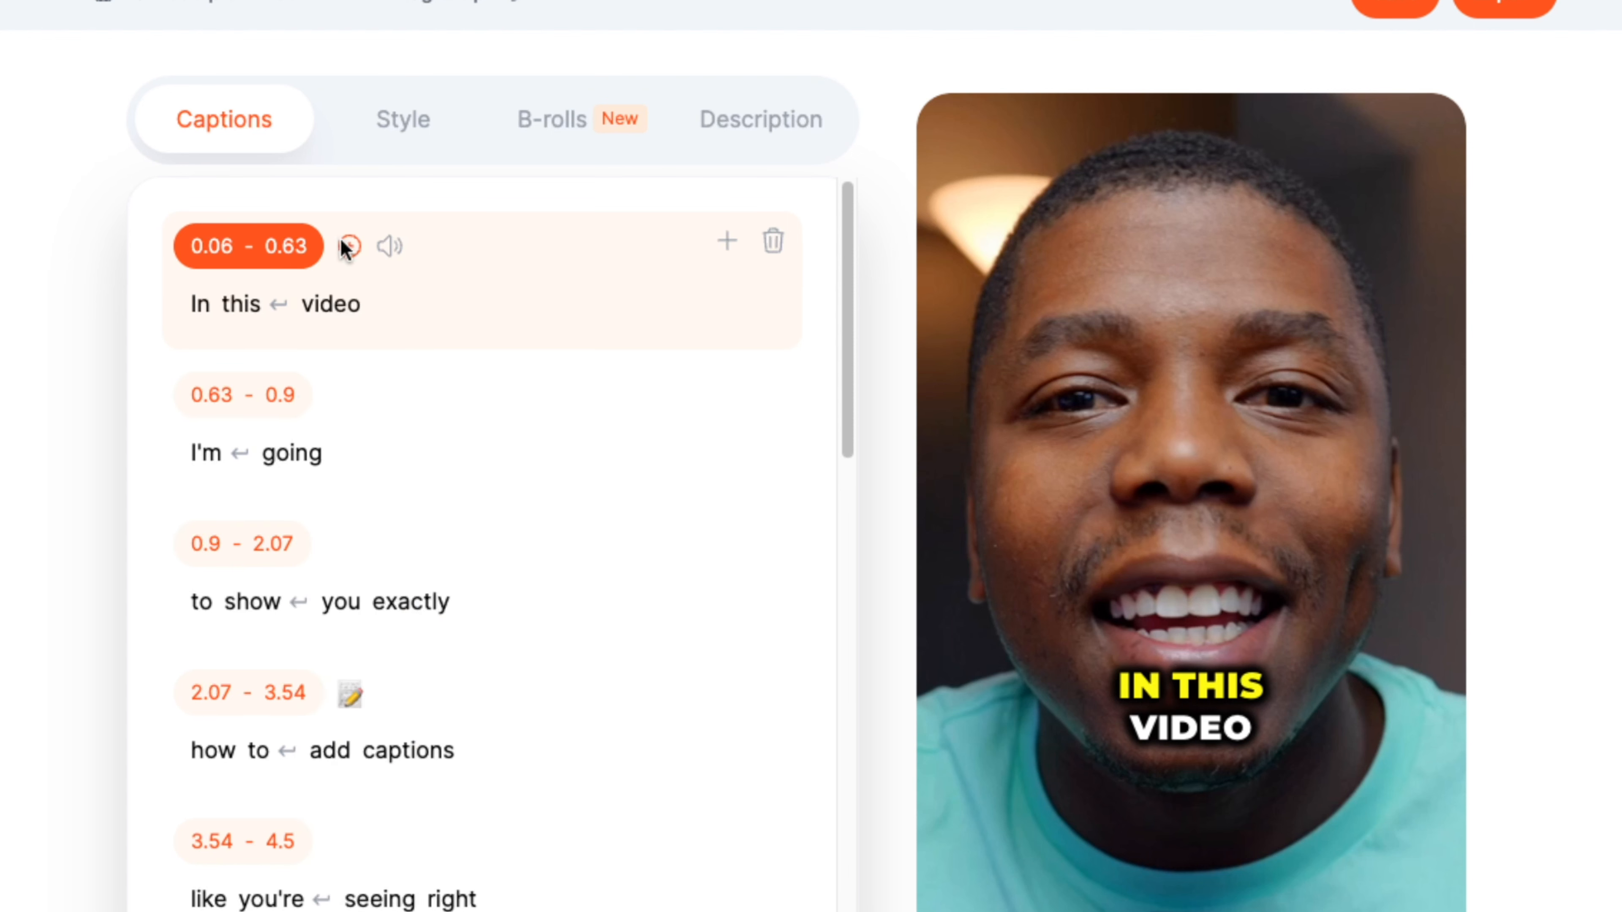
scroll(532, 558, down, 1)
scroll(532, 558, down, 10)
scroll(527, 575, down, 10)
scroll(527, 581, up, 20)
Step: Search the emojis for "video" and add the video camera emoji to the first caption
click(450, 329)
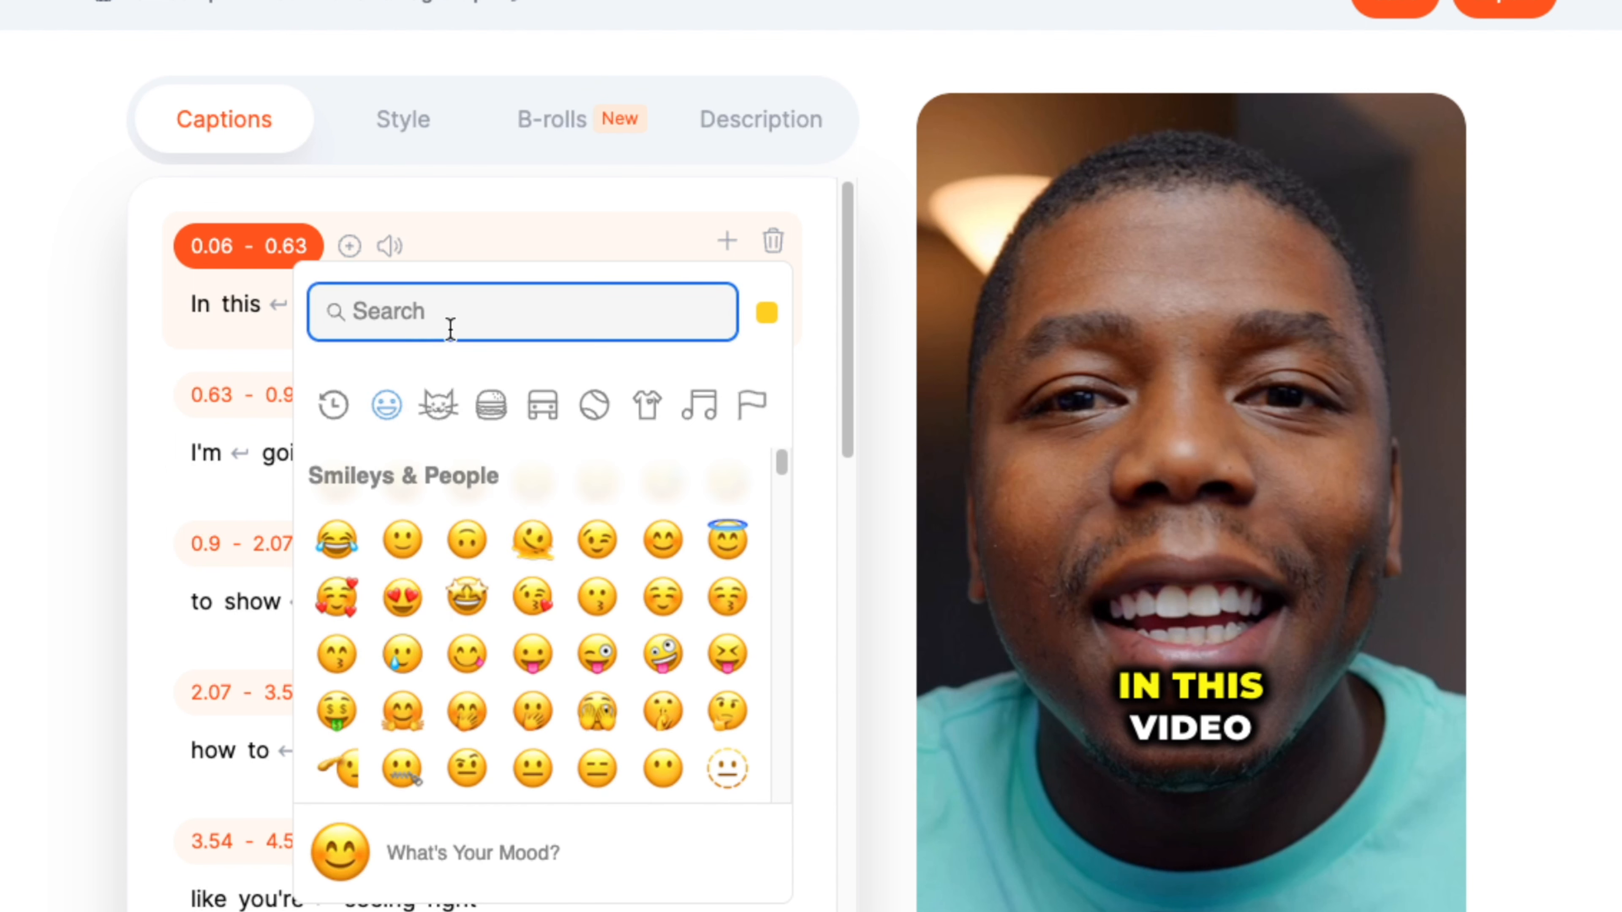
text(vid)
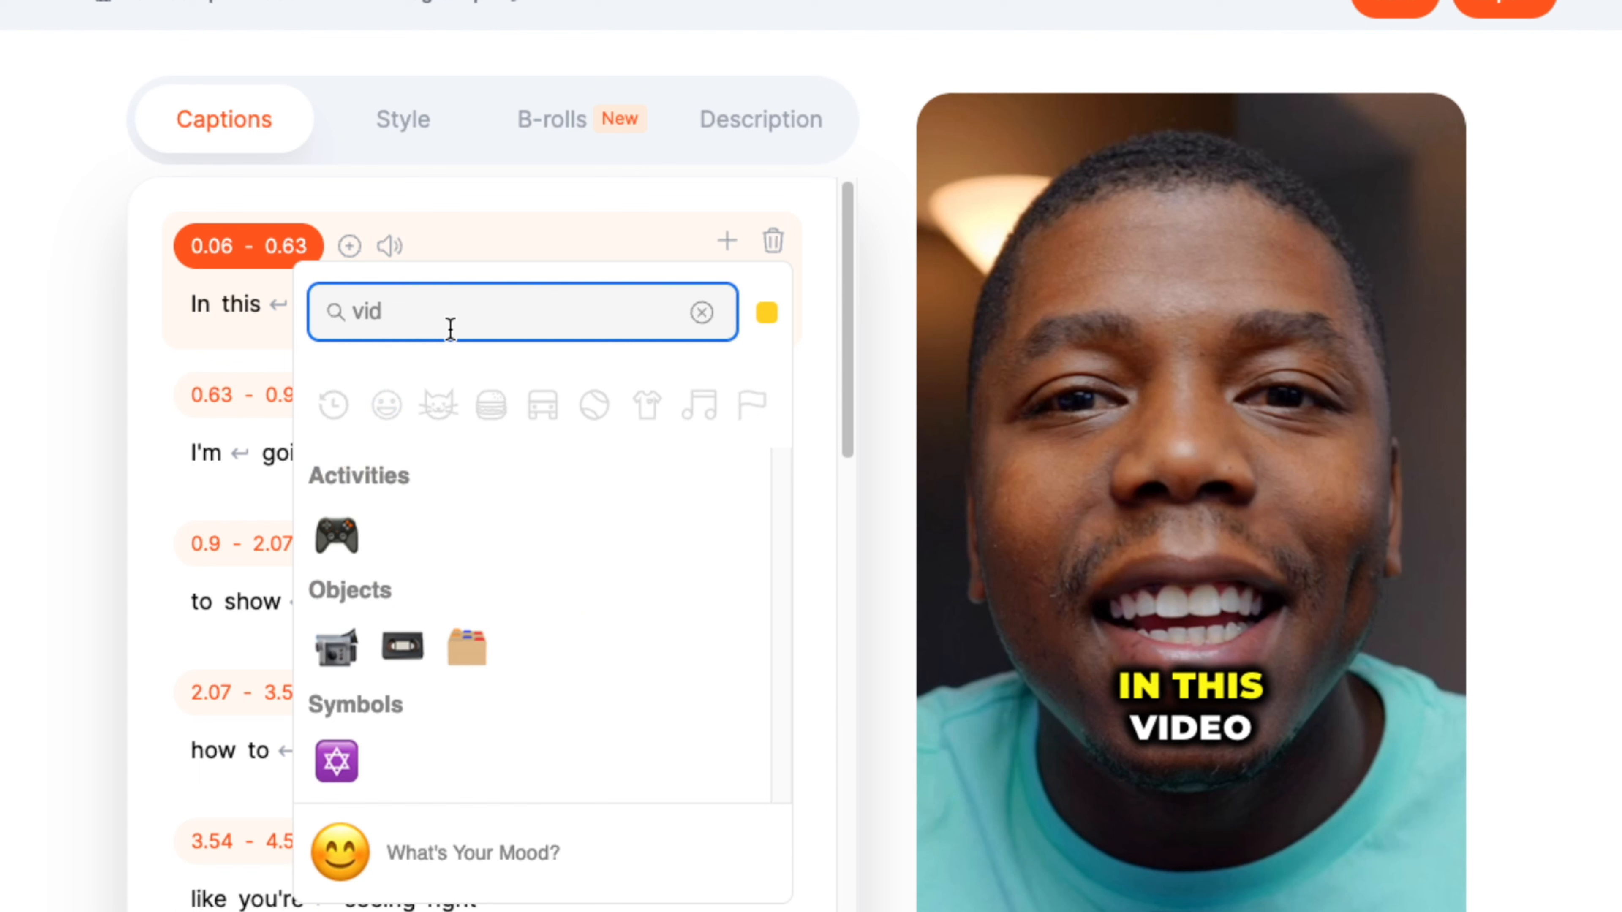
text(eo)
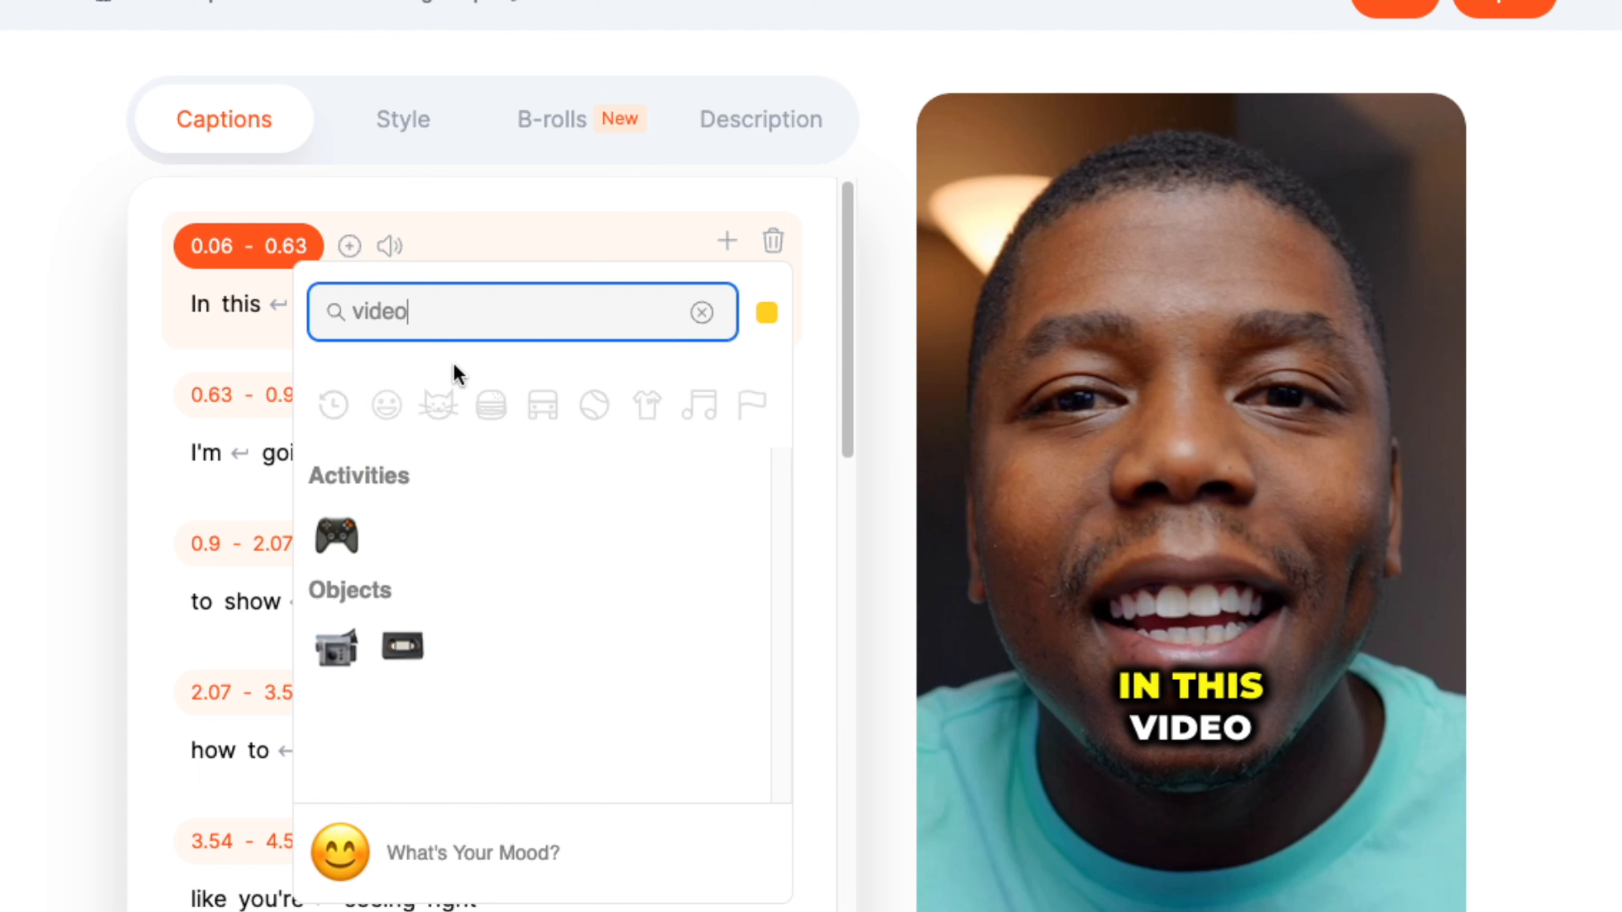
click(335, 651)
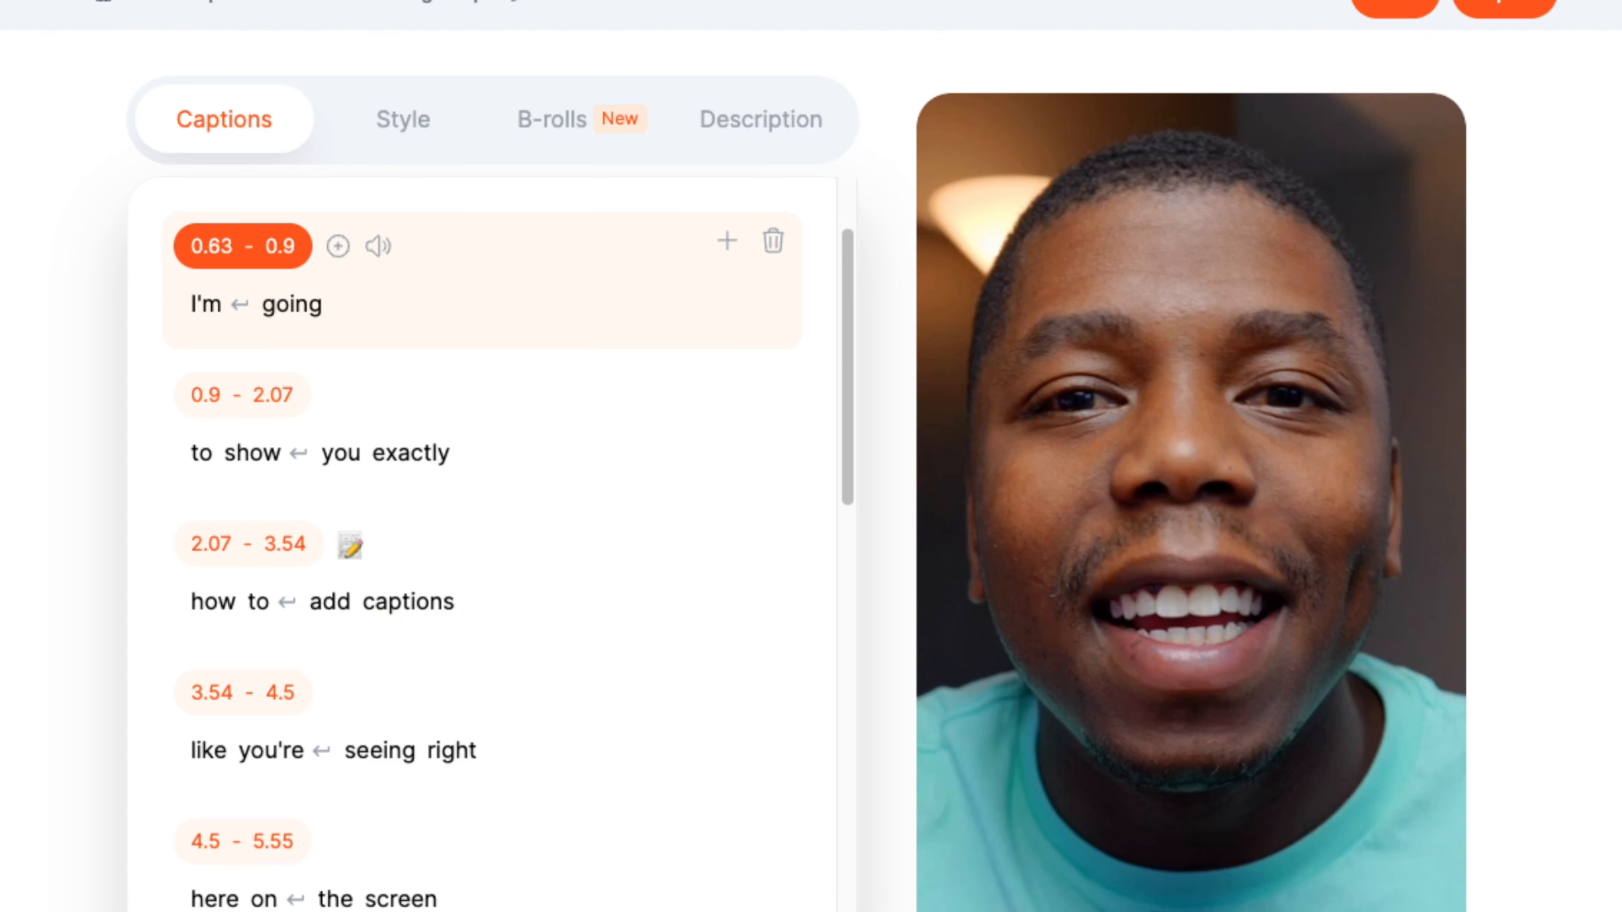
scroll(356, 521, up, 2)
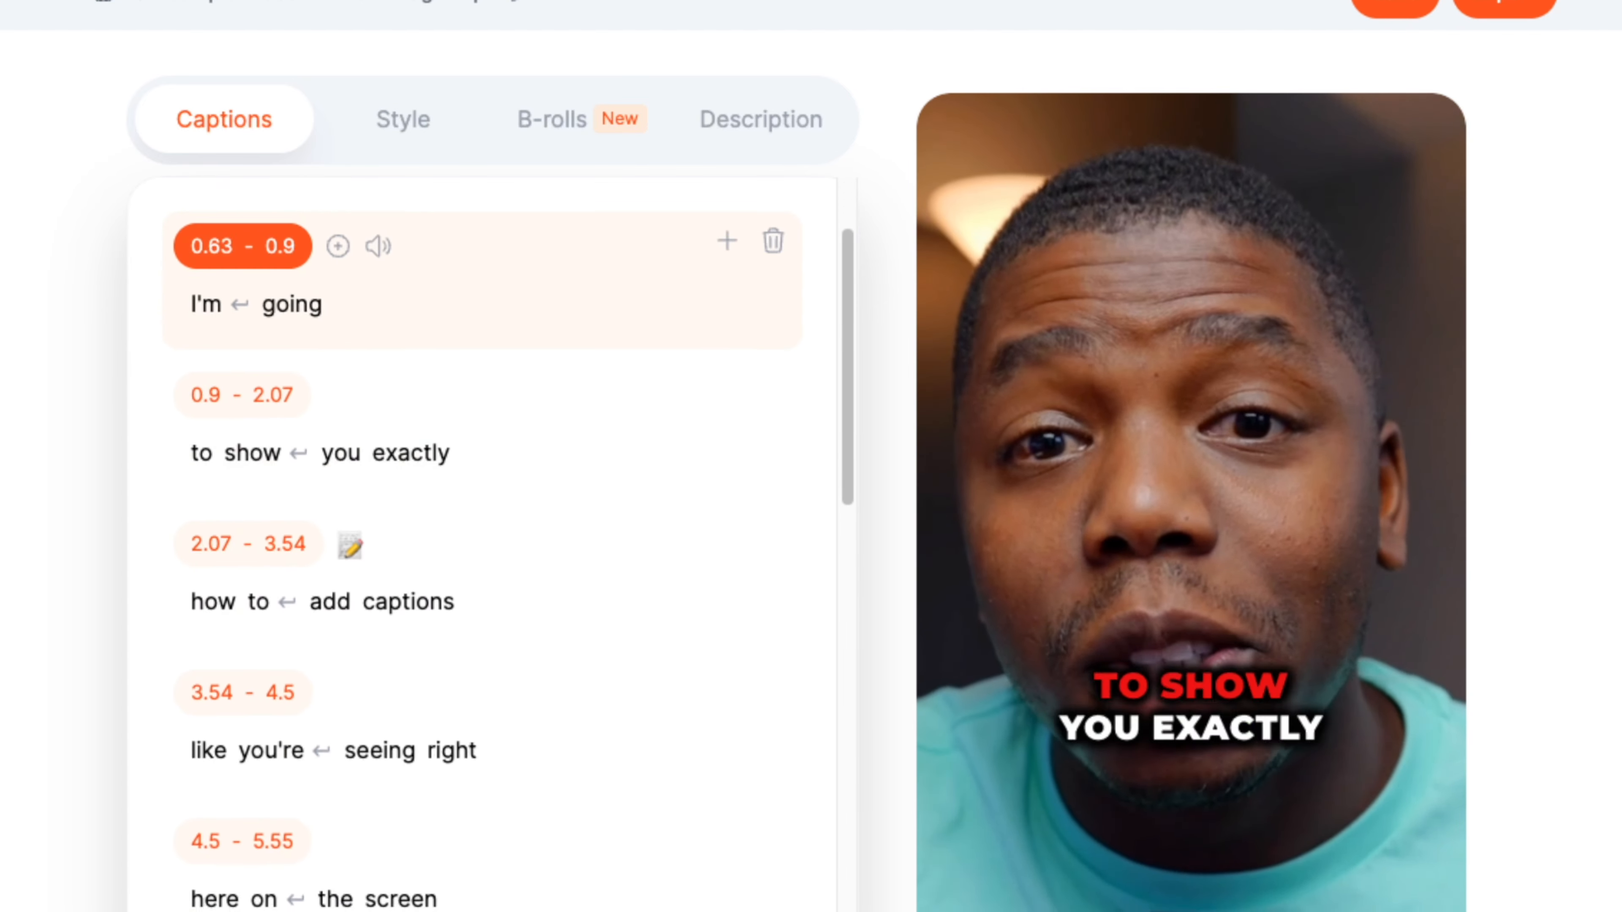
scroll(663, 694, up, 1)
Step: Try out the Iman, Ali, David, Beast and Hormozi 3 caption themes on the video
click(403, 119)
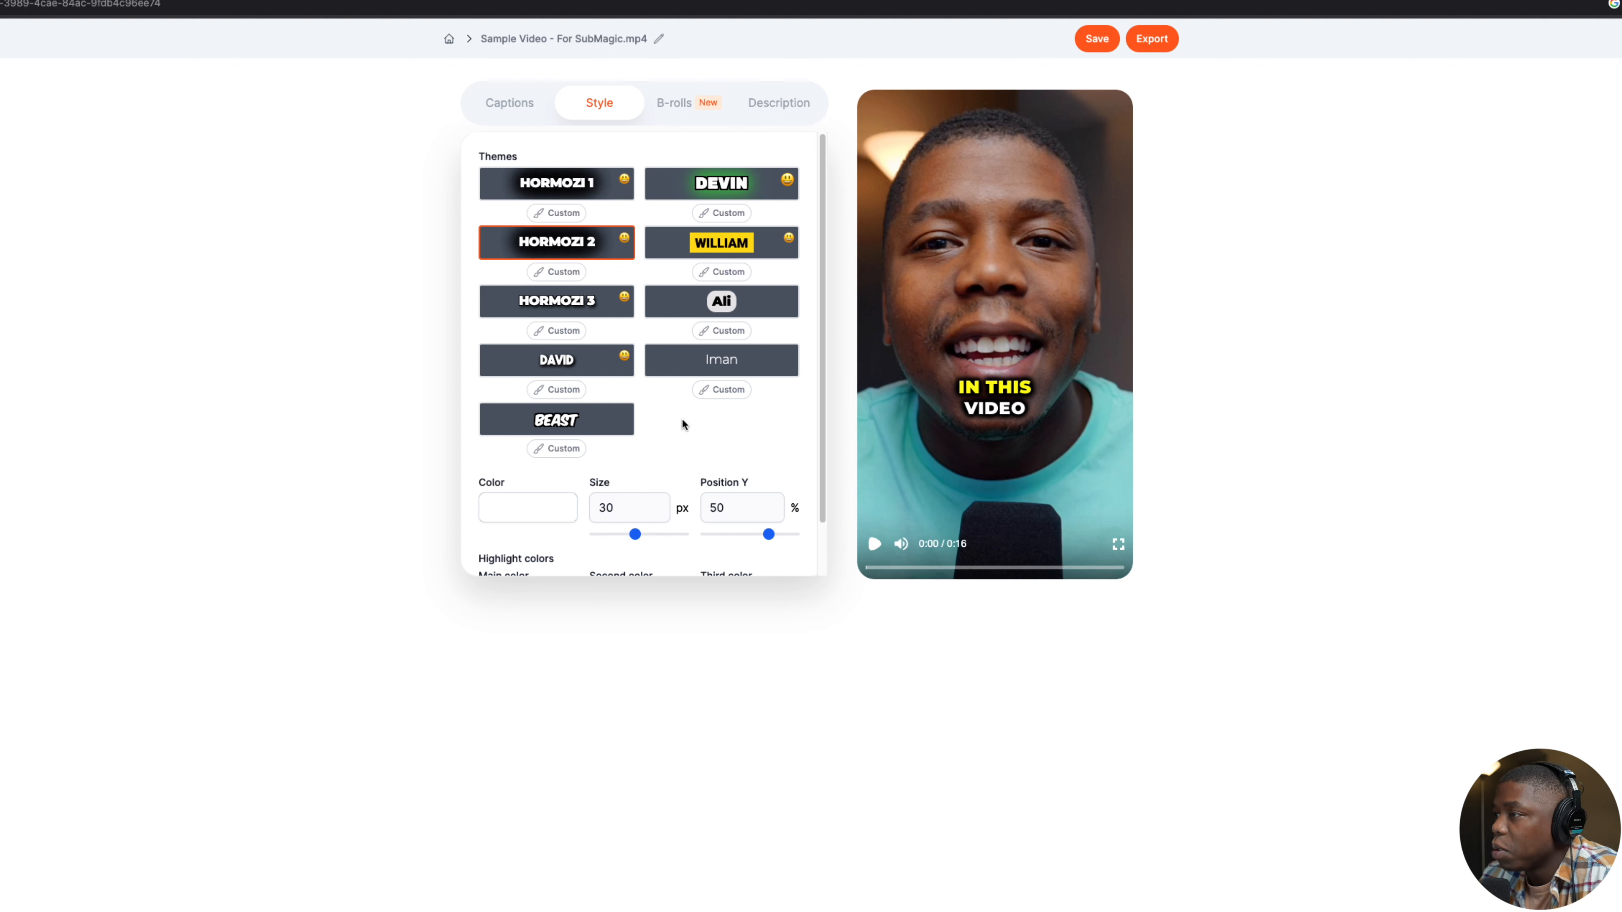
click(705, 362)
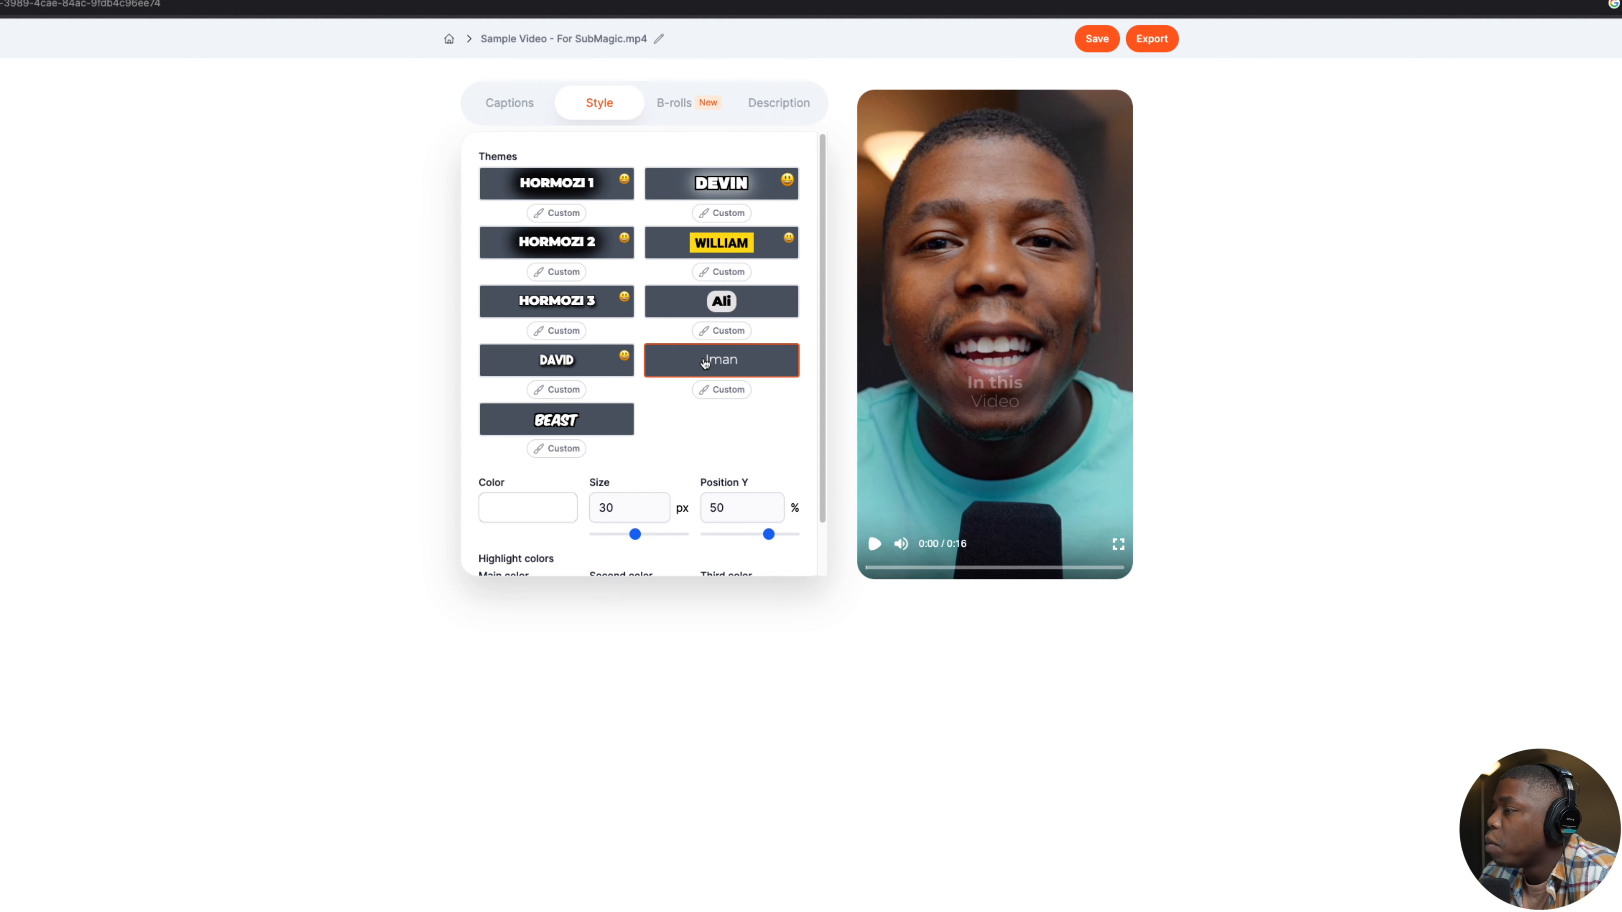
click(709, 316)
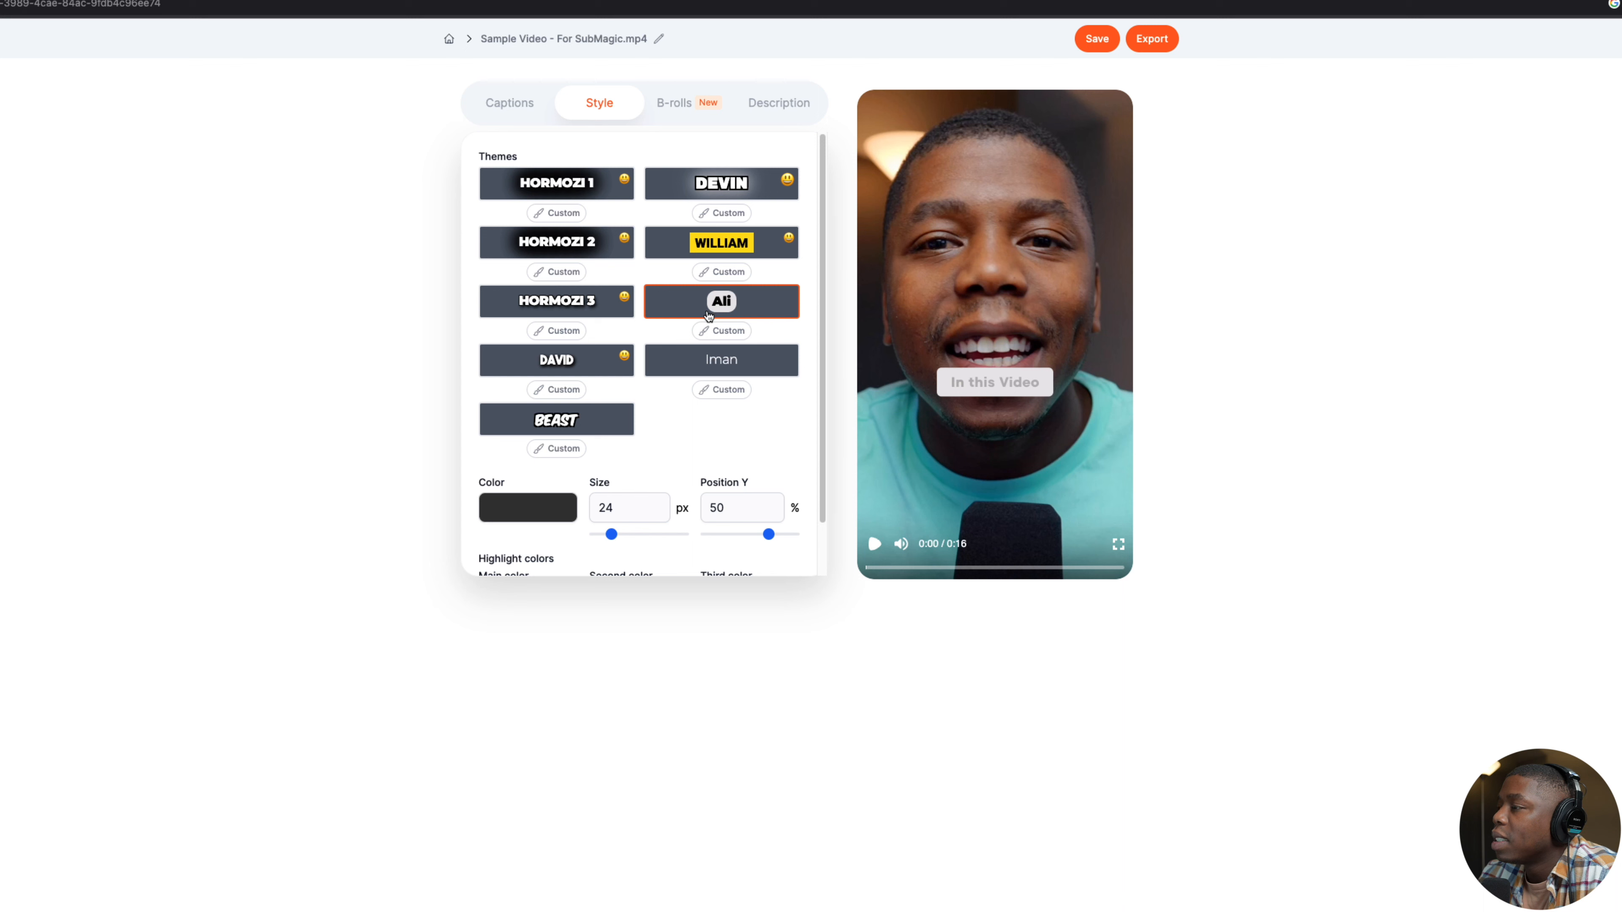
click(579, 371)
click(581, 429)
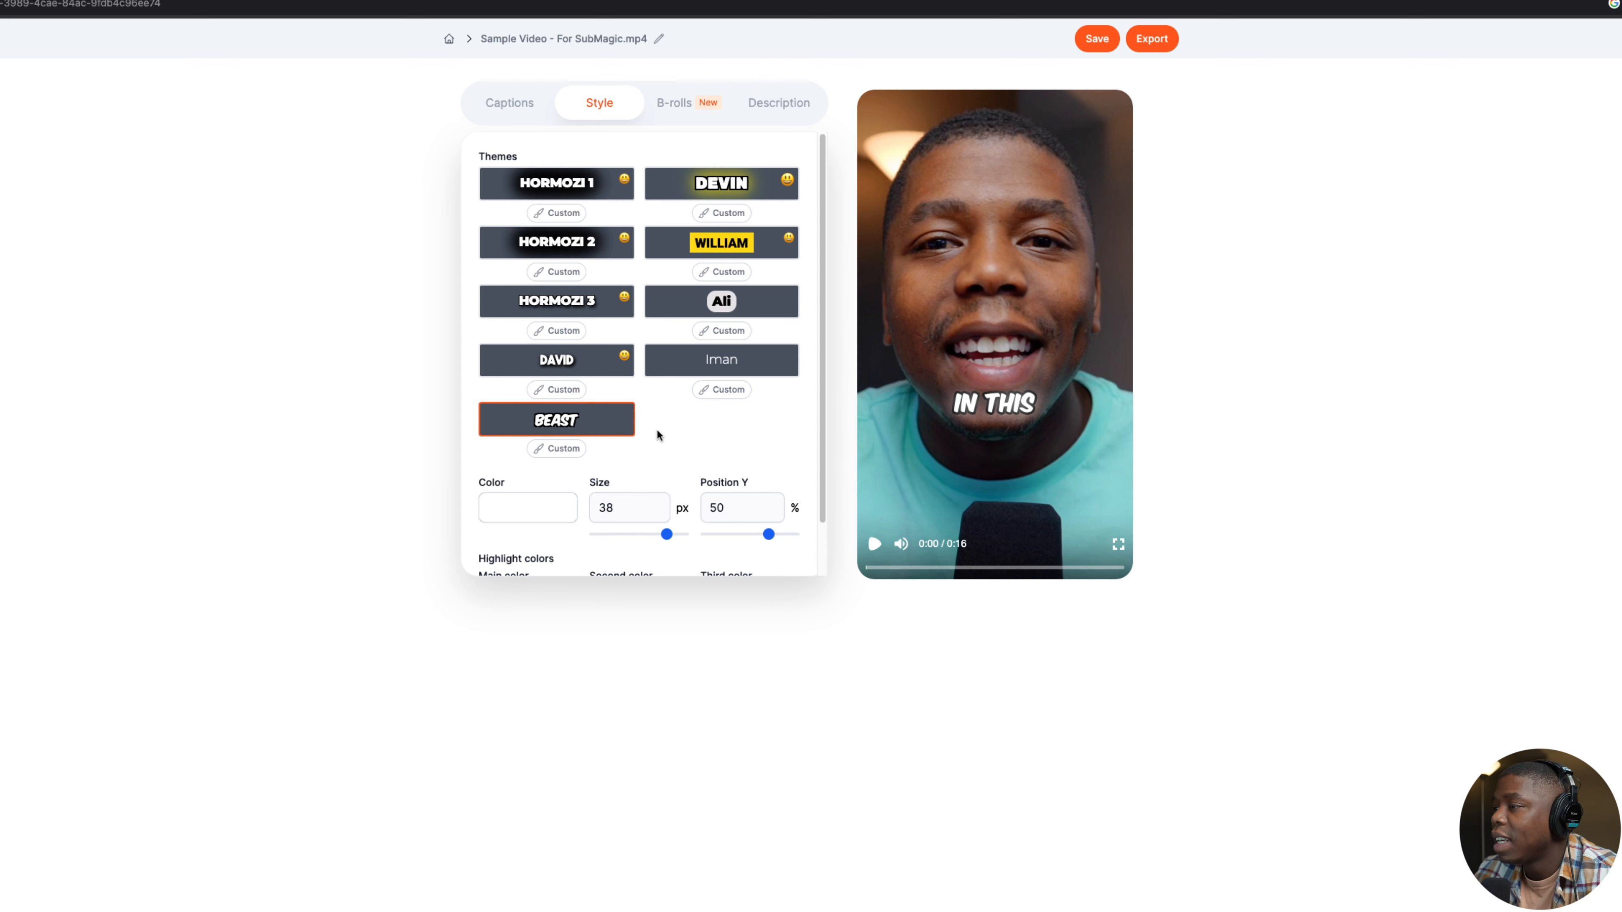
scroll(658, 431, down, 1)
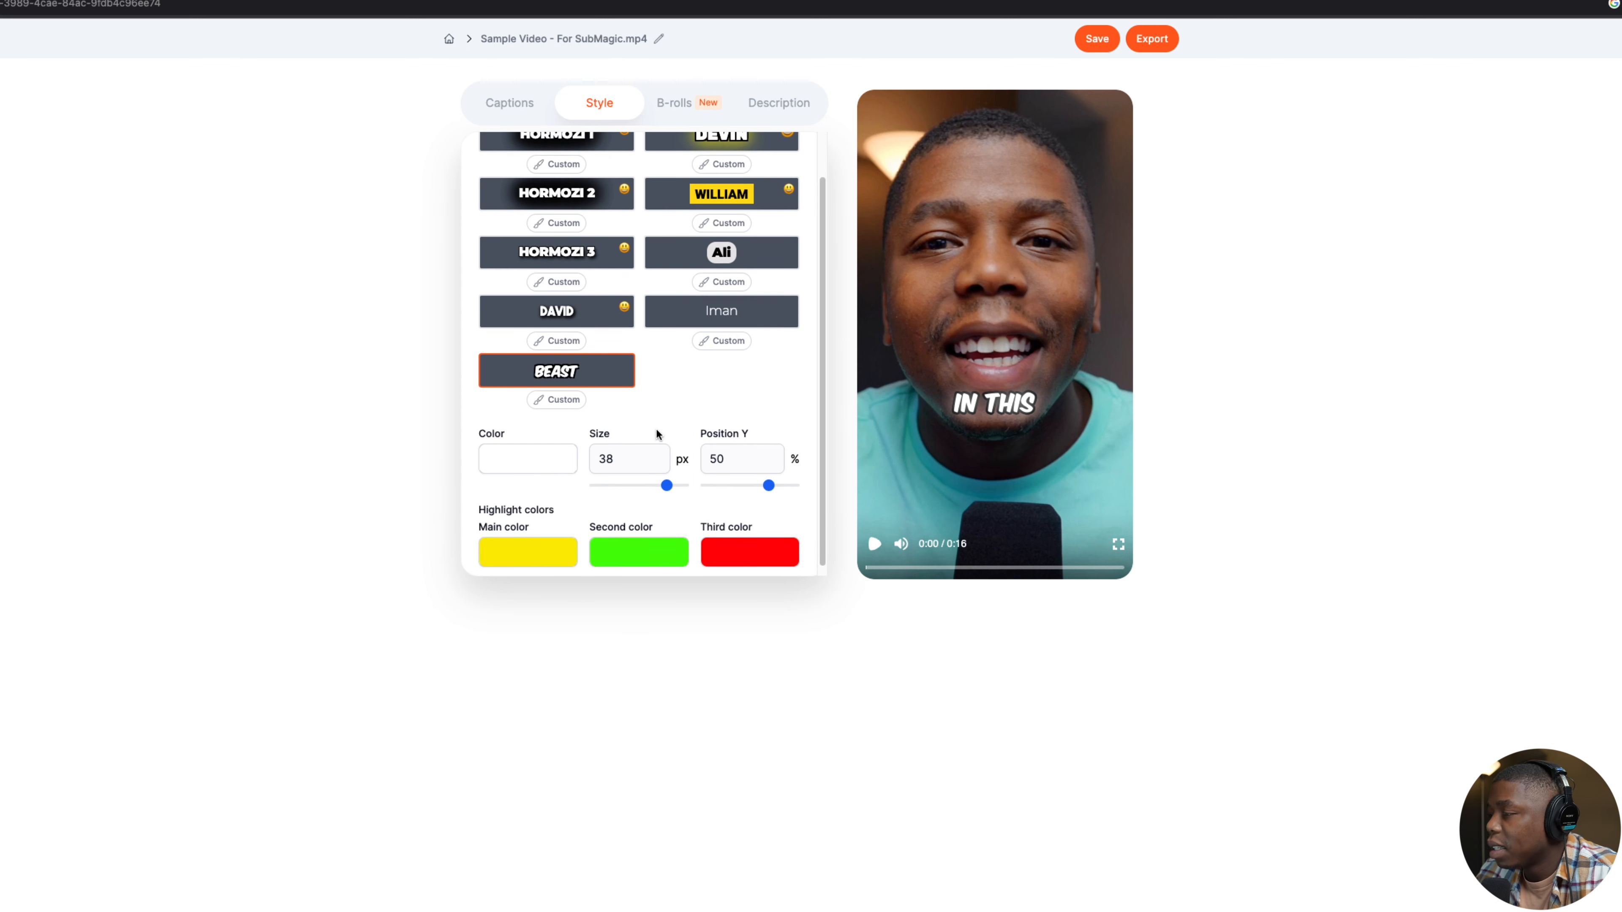
scroll(657, 434, up, 1)
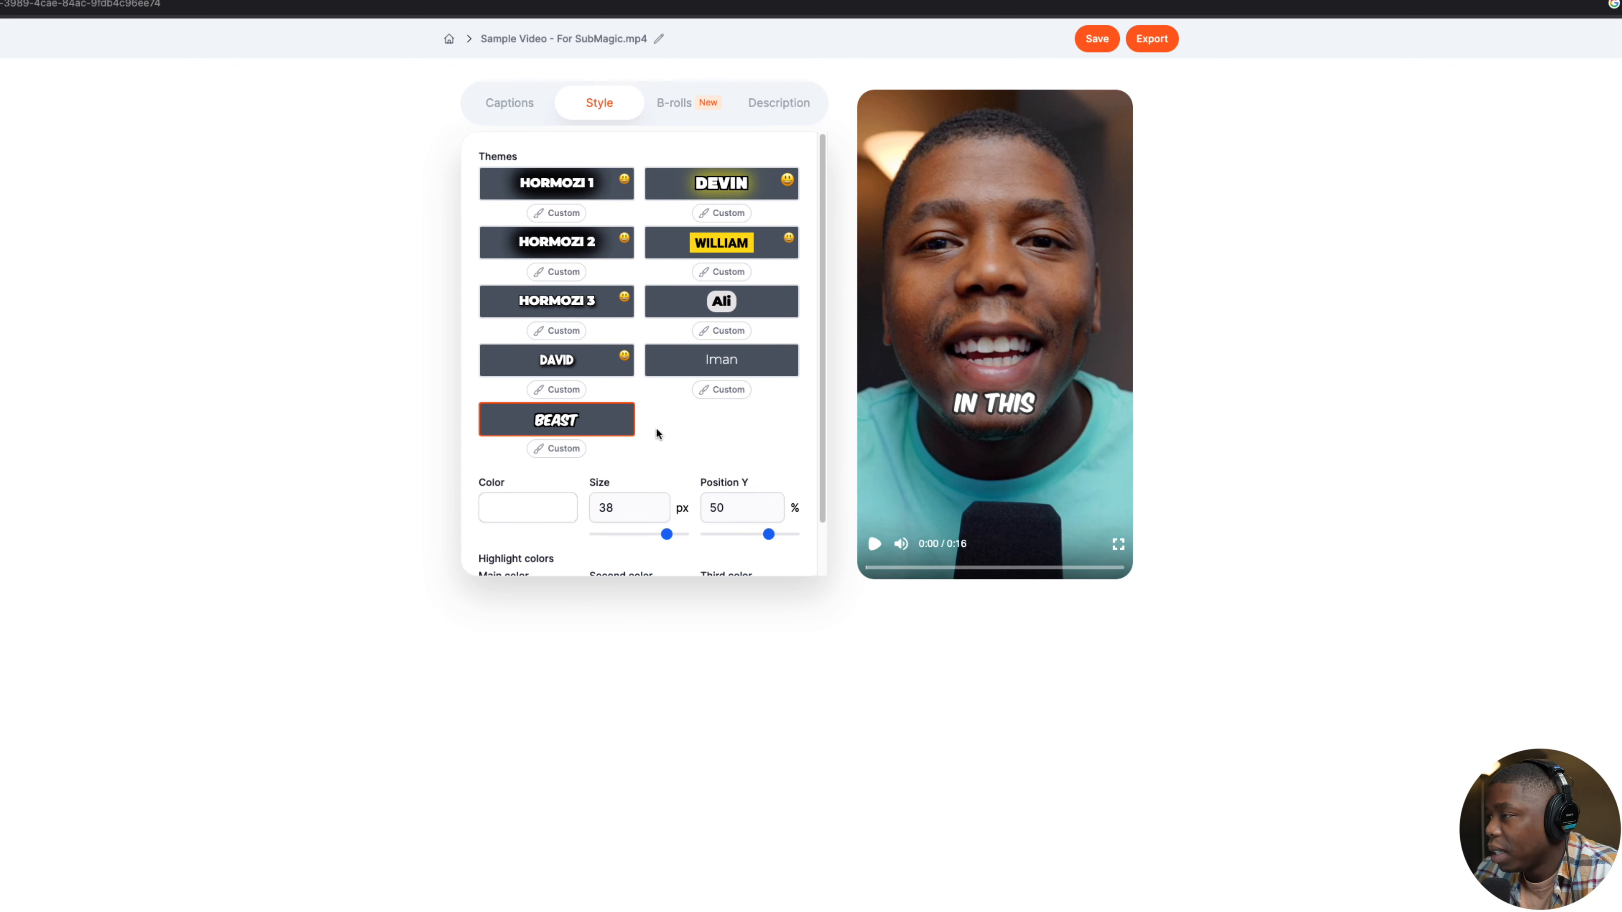
click(562, 306)
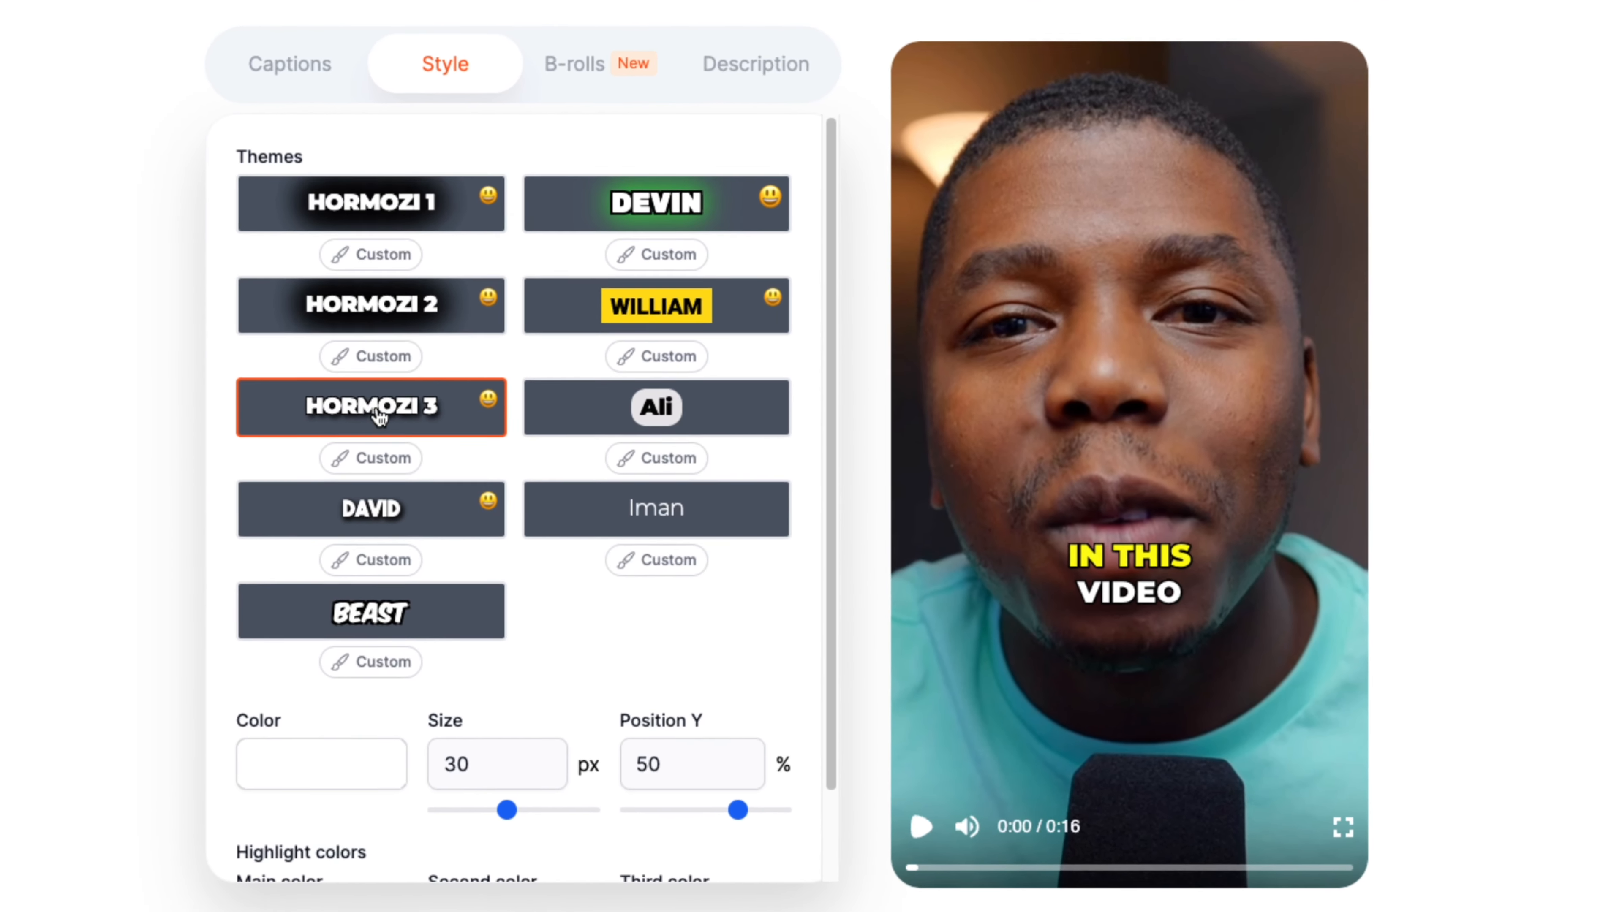
Step: Start a custom theme based on Hormozi 2 and set its font size to 42 px
click(389, 361)
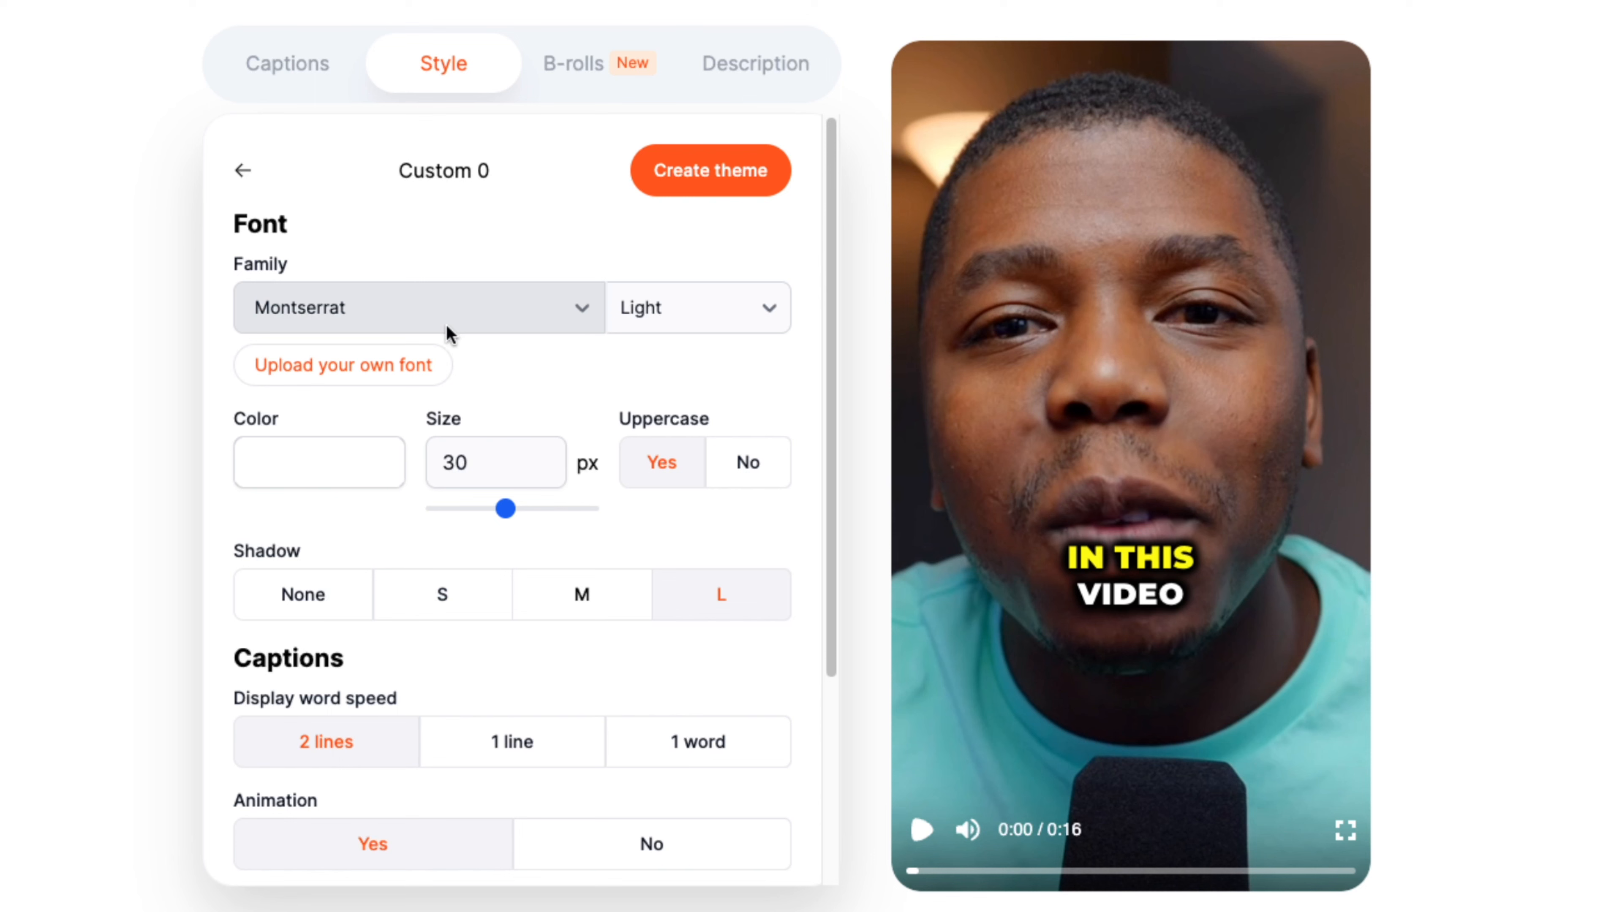
click(371, 380)
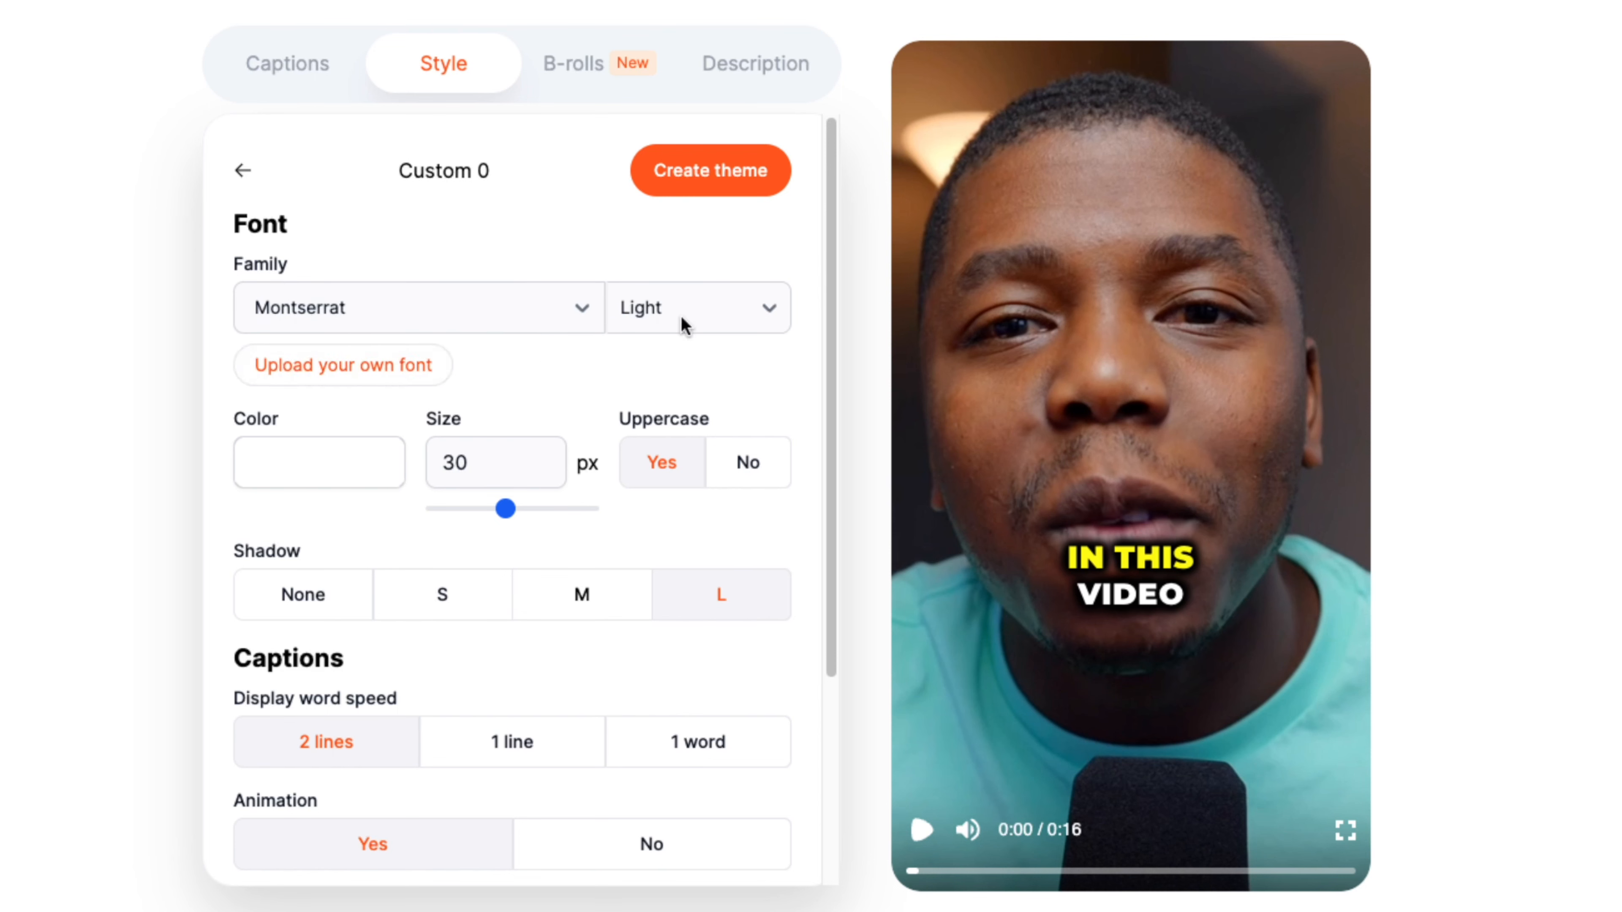
click(730, 313)
drag(505, 511, 575, 518)
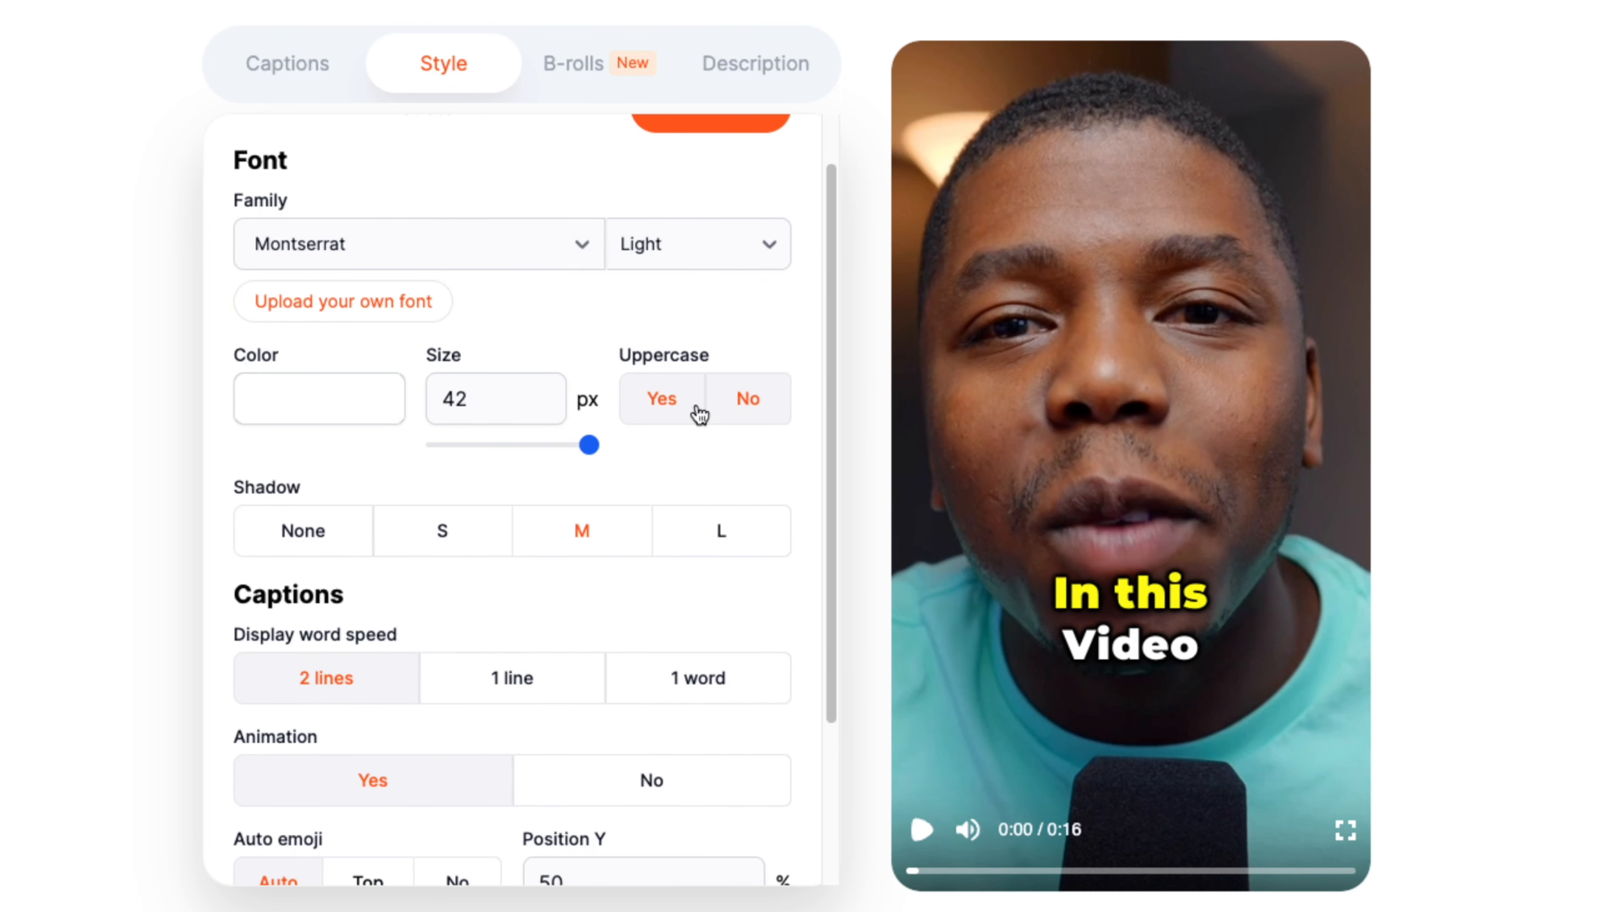
Step: Try the custom theme's uppercase and shadow options, returning to uppercase text with the L shadow
click(688, 407)
scroll(632, 480, down, 2)
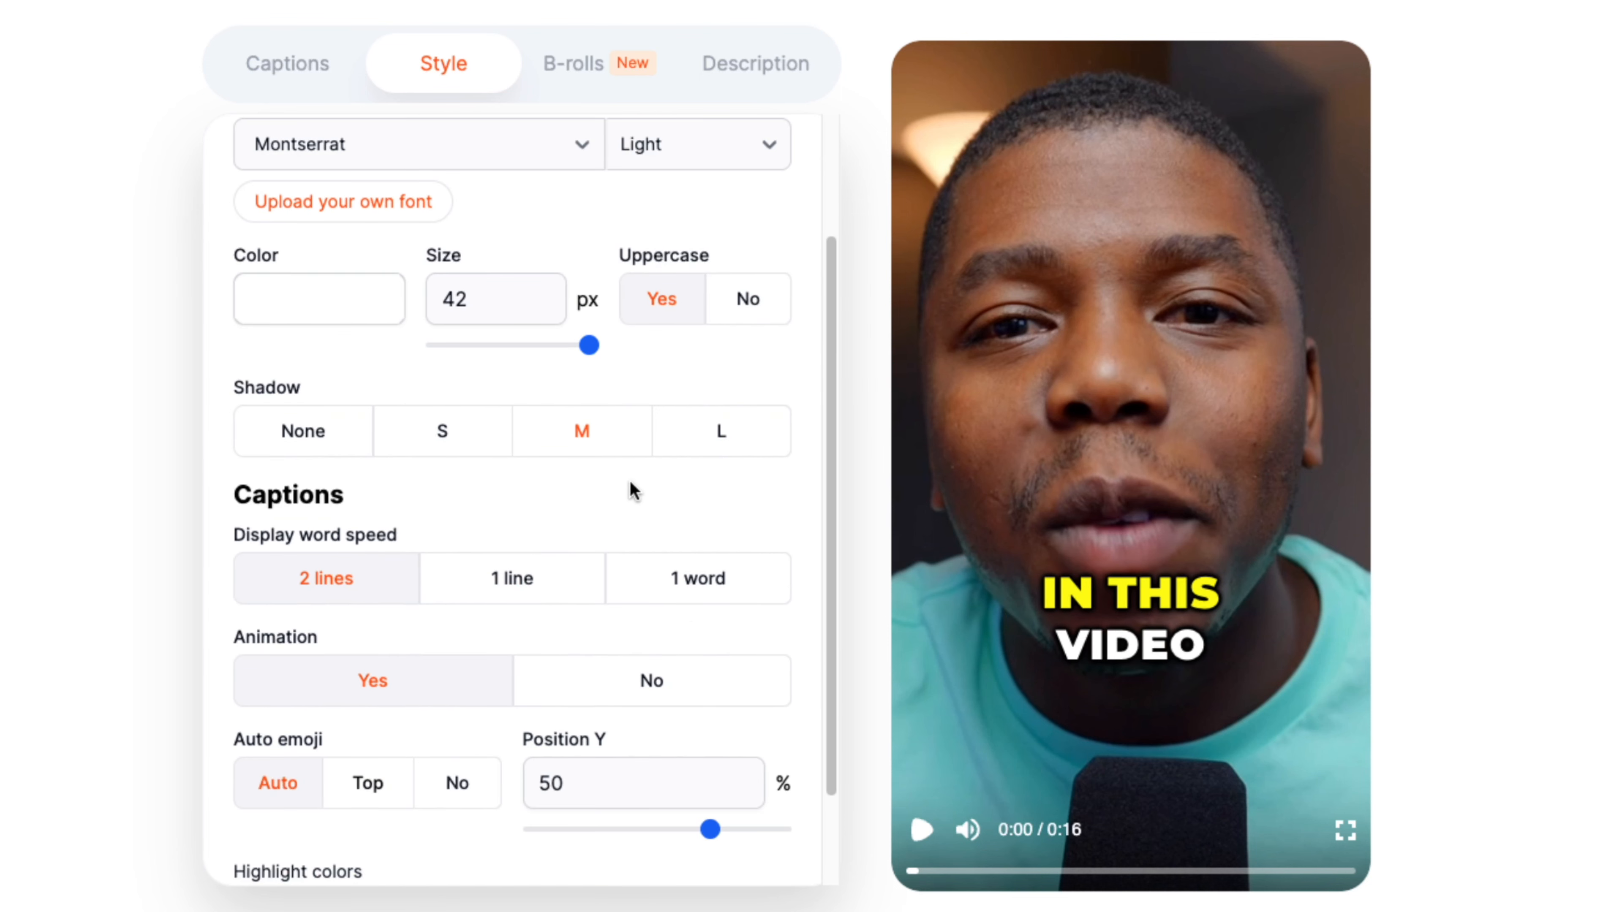
click(472, 406)
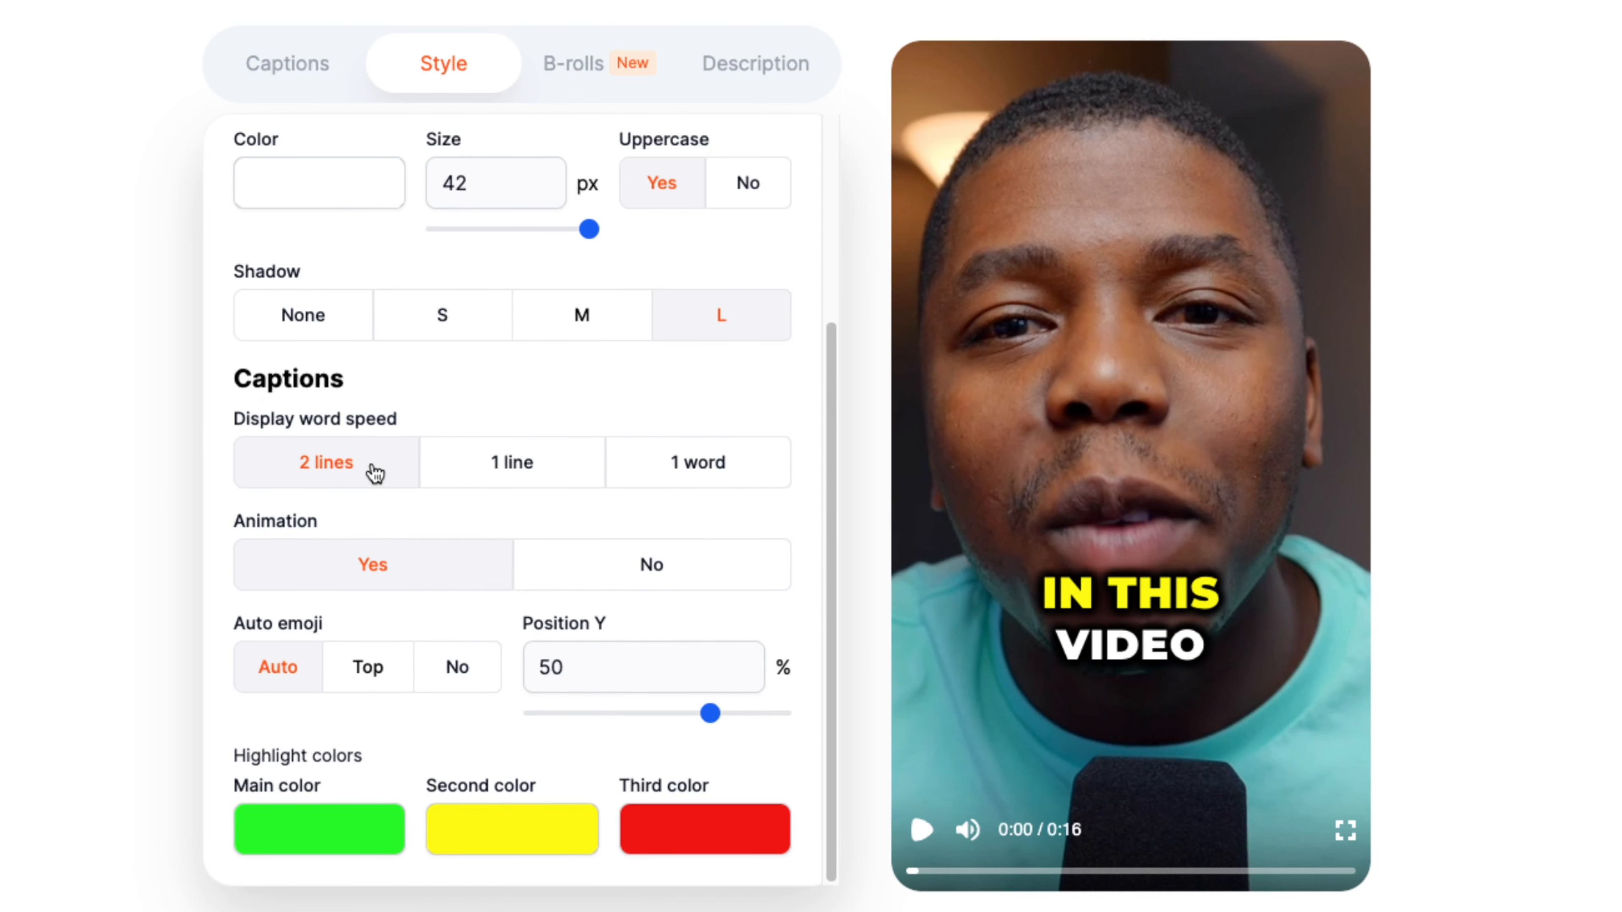
Step: Try other word speed, animation and emoji options, returning to 2 lines, animation on and Auto emoji
click(479, 464)
click(667, 470)
click(373, 471)
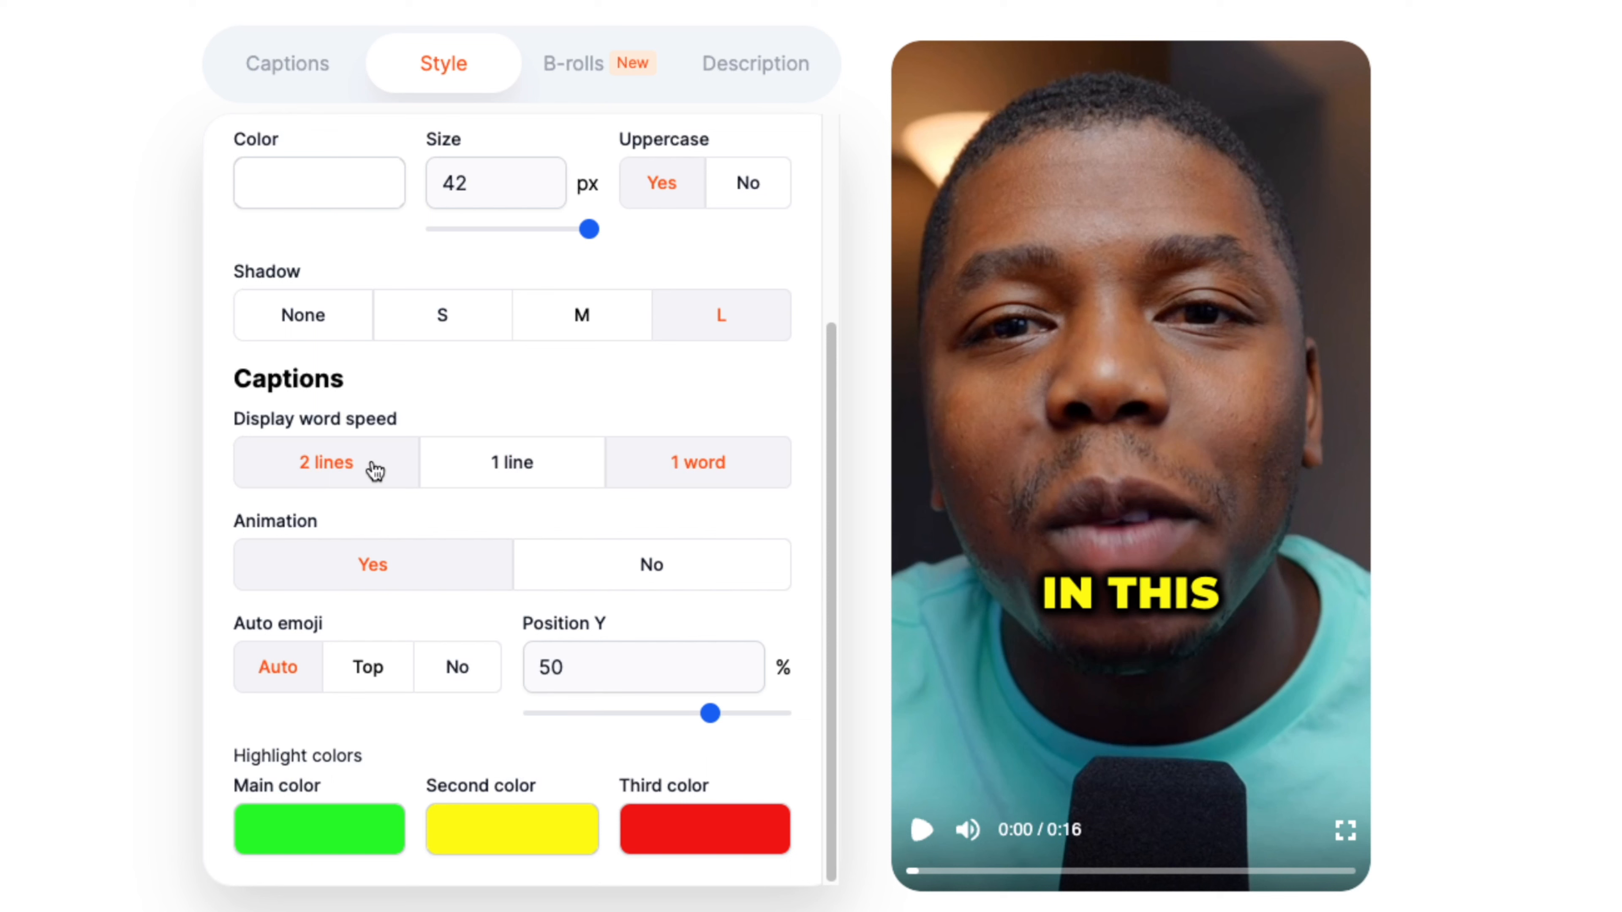
click(536, 570)
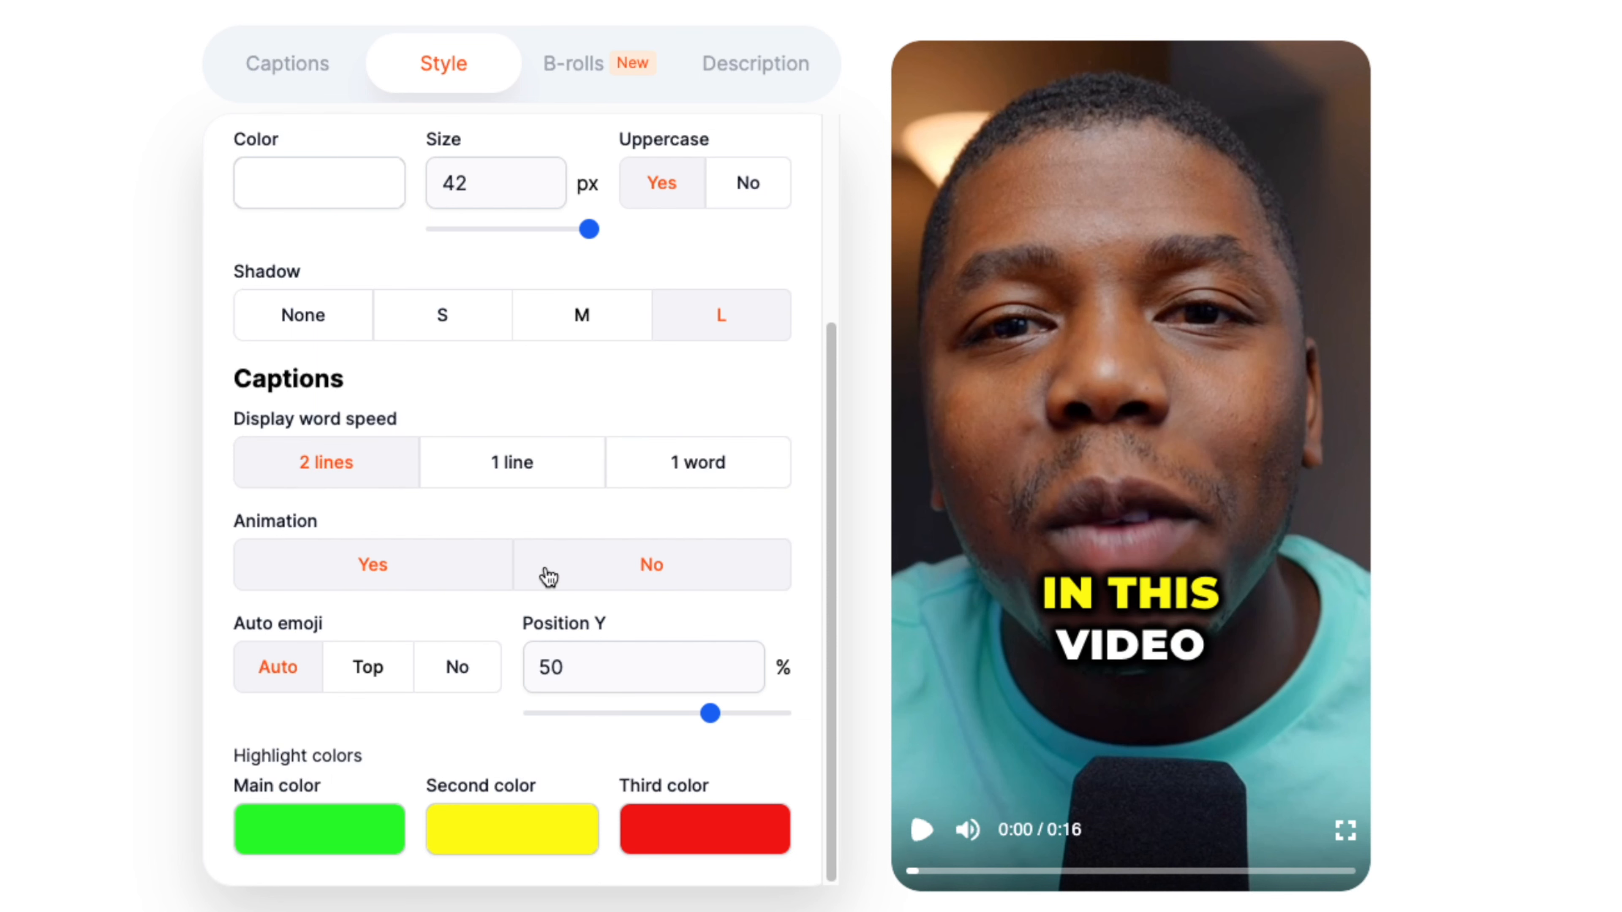
click(384, 568)
click(367, 650)
Step: Set the custom theme's vertical caption position to 55% and check its highlight colors
mouse_move(709, 714)
mouse_down()
mouse_move(533, 719)
mouse_move(729, 729)
mouse_up()
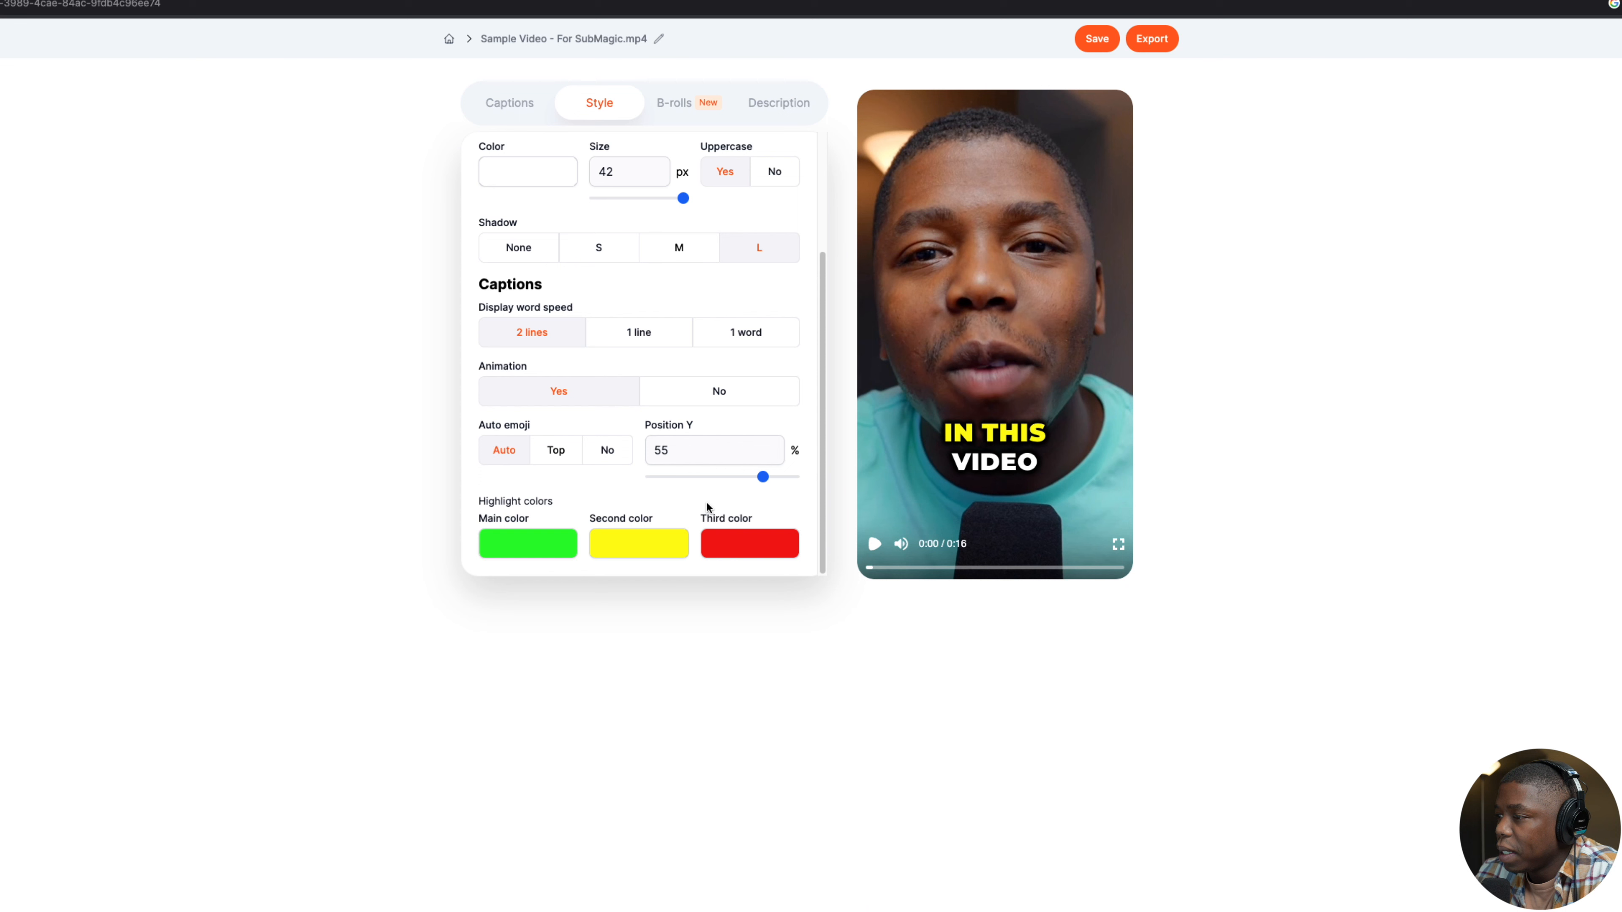
drag(481, 505, 562, 503)
click(566, 506)
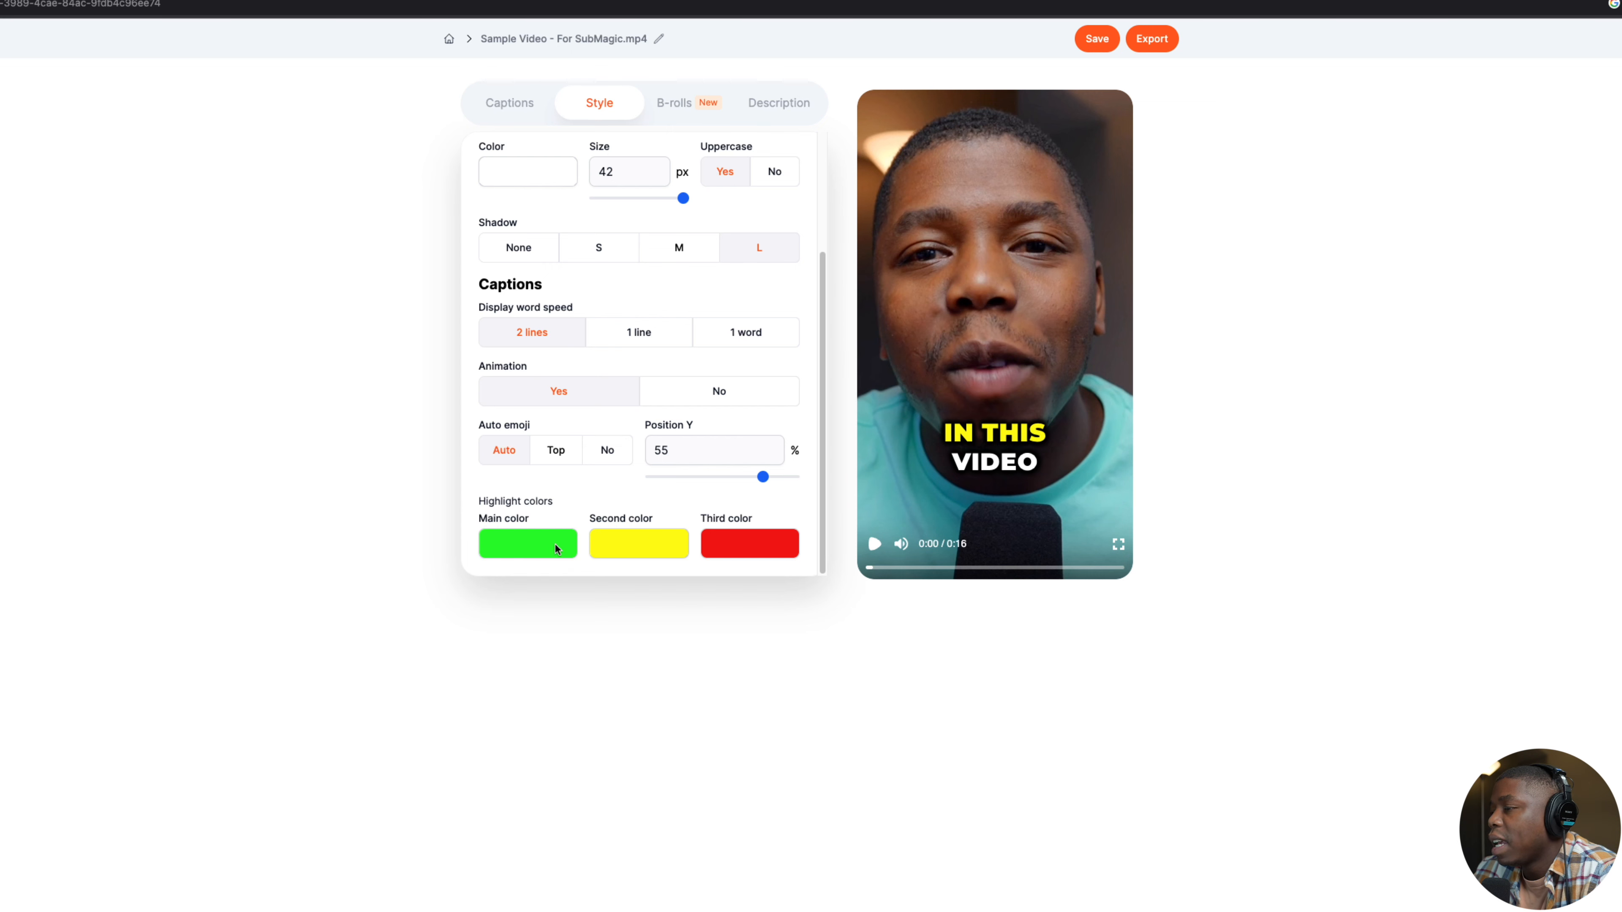
click(766, 543)
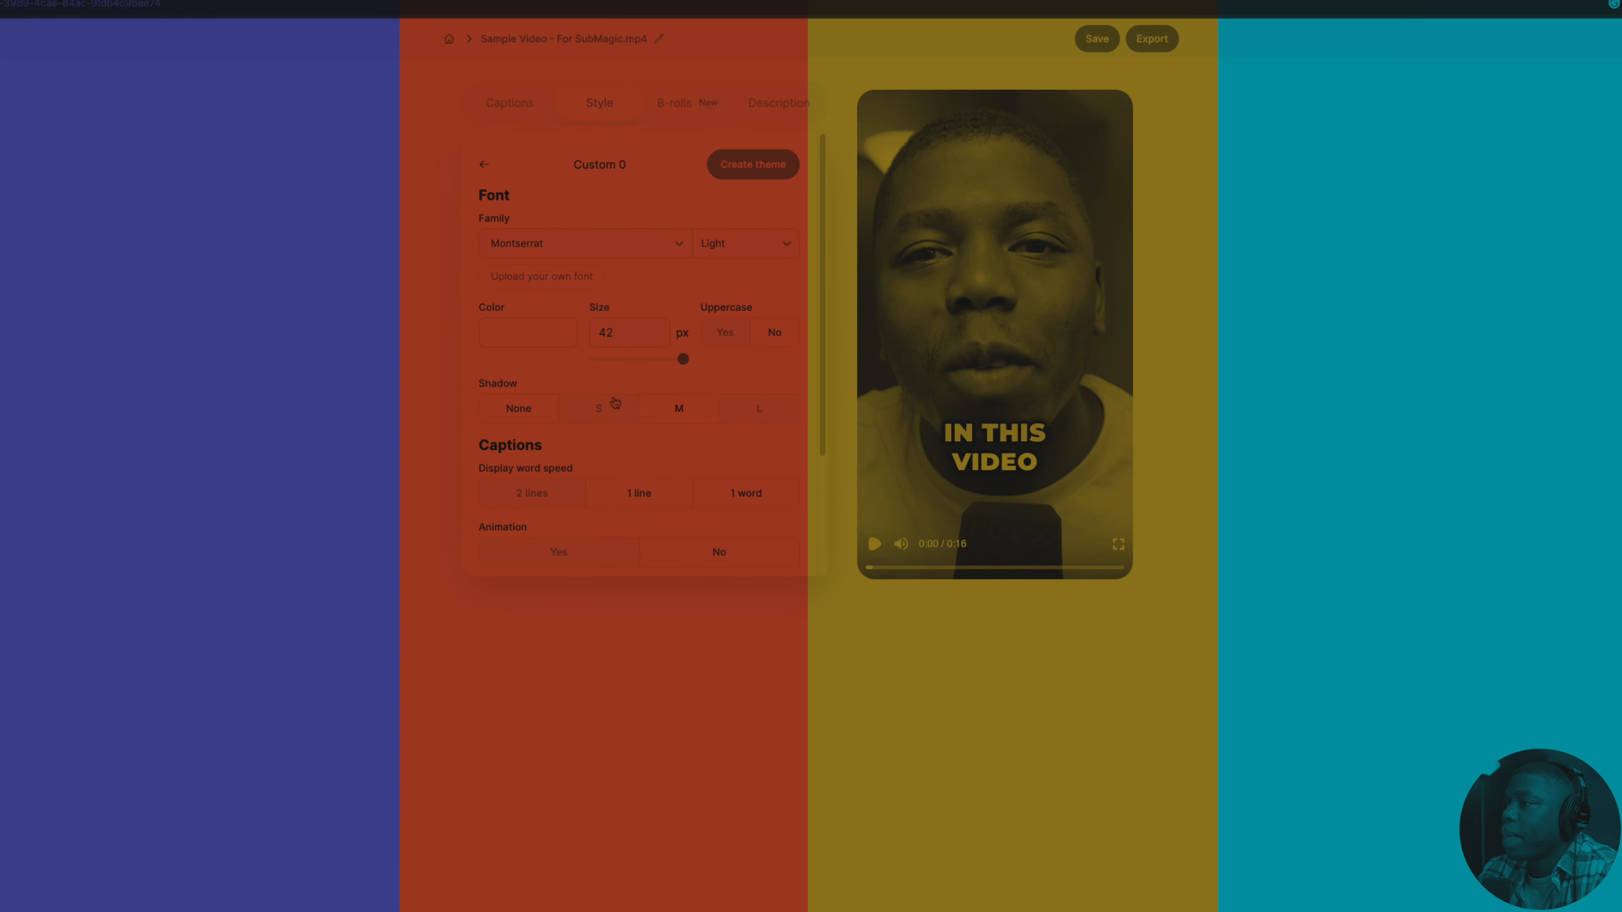
Step: Generate automatic B-rolls for the video with Magic Brolls and check which segments received a clip
click(712, 107)
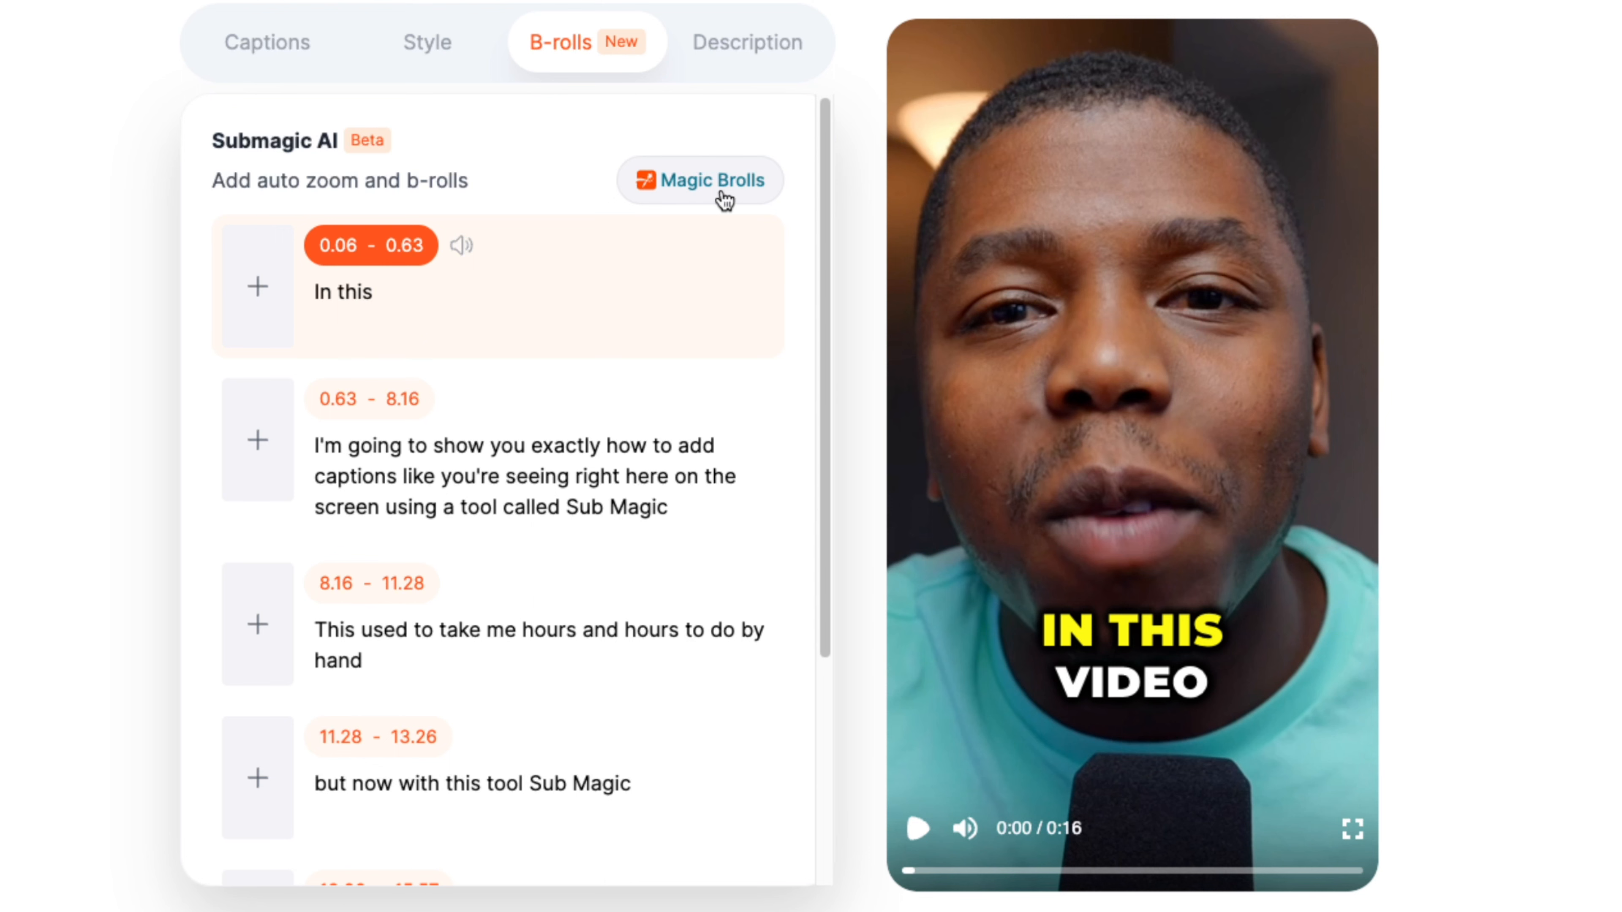
click(724, 199)
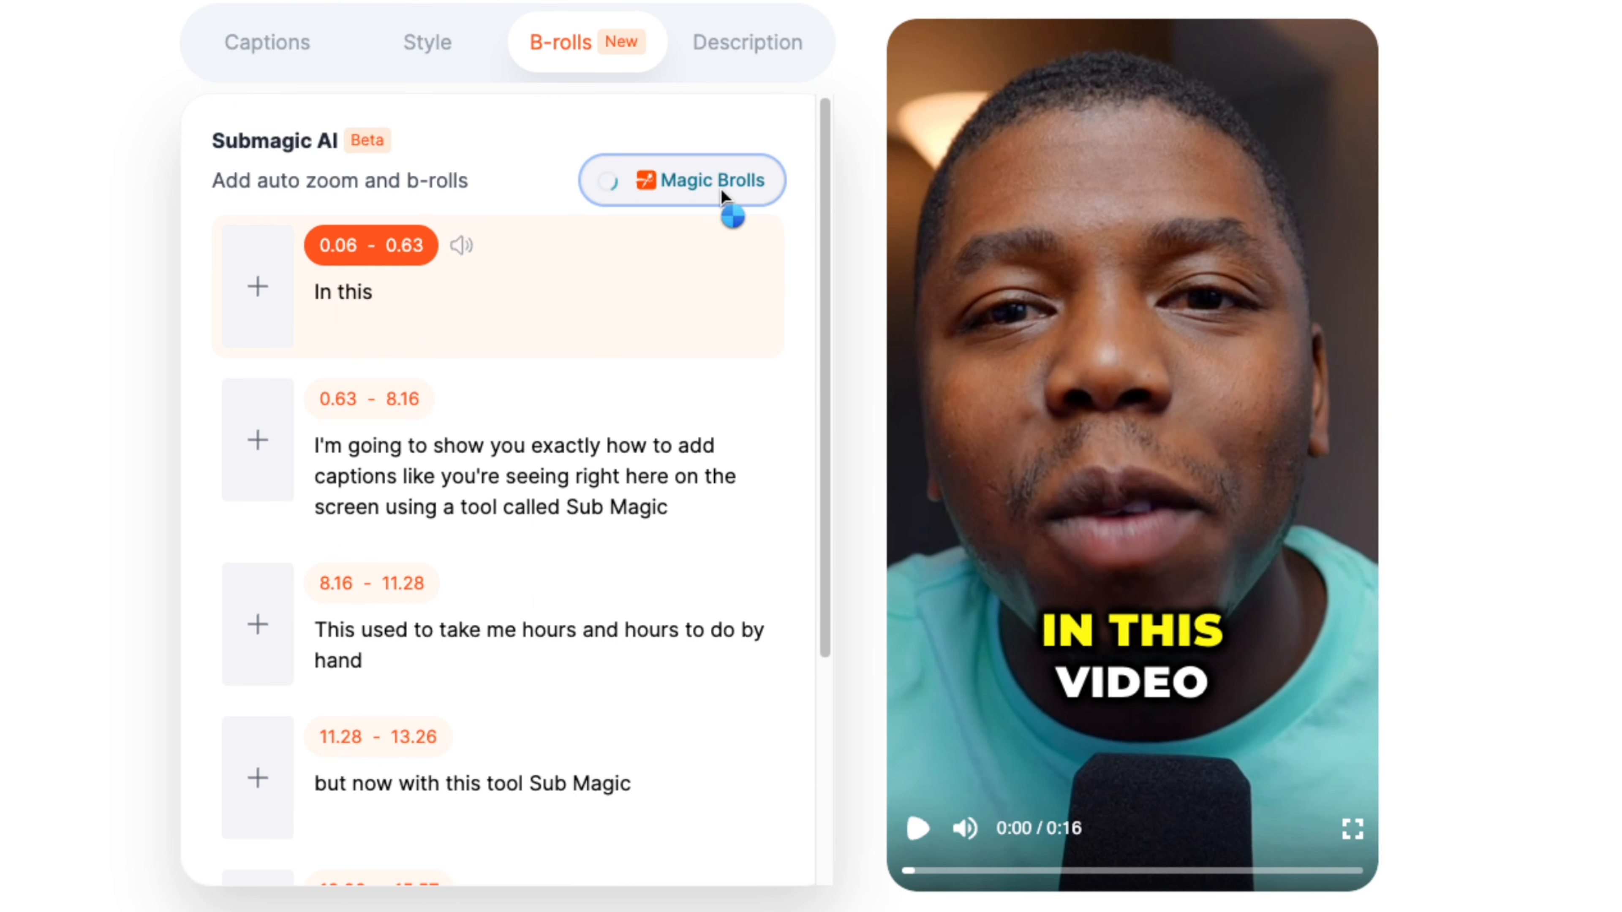
scroll(600, 579, down, 4)
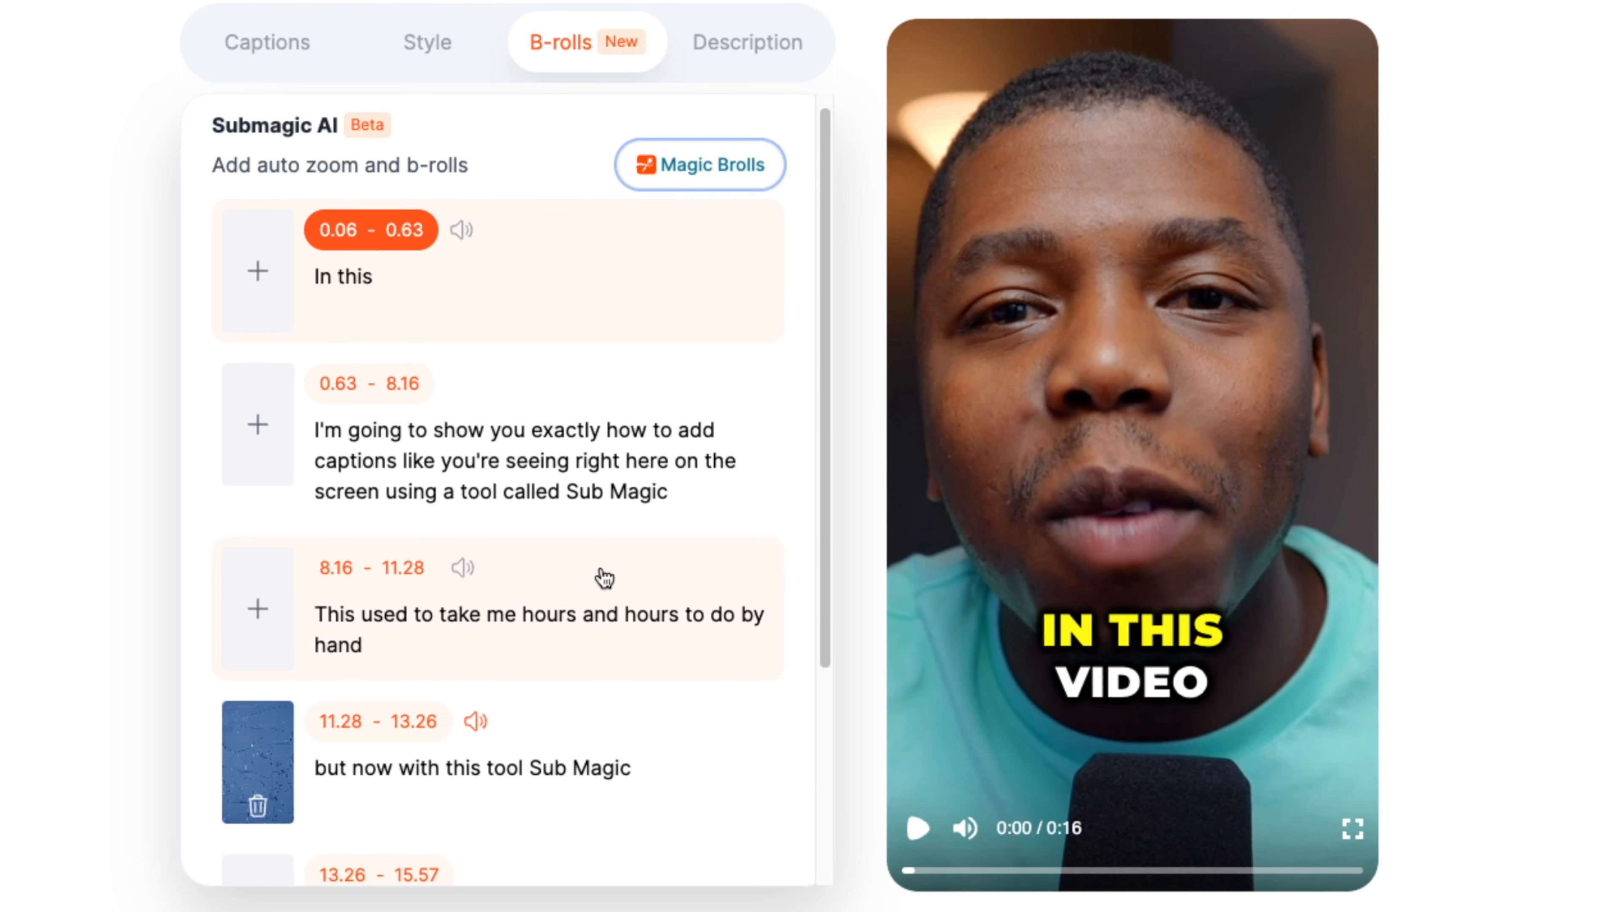
scroll(603, 580, down, 1)
scroll(603, 580, up, 5)
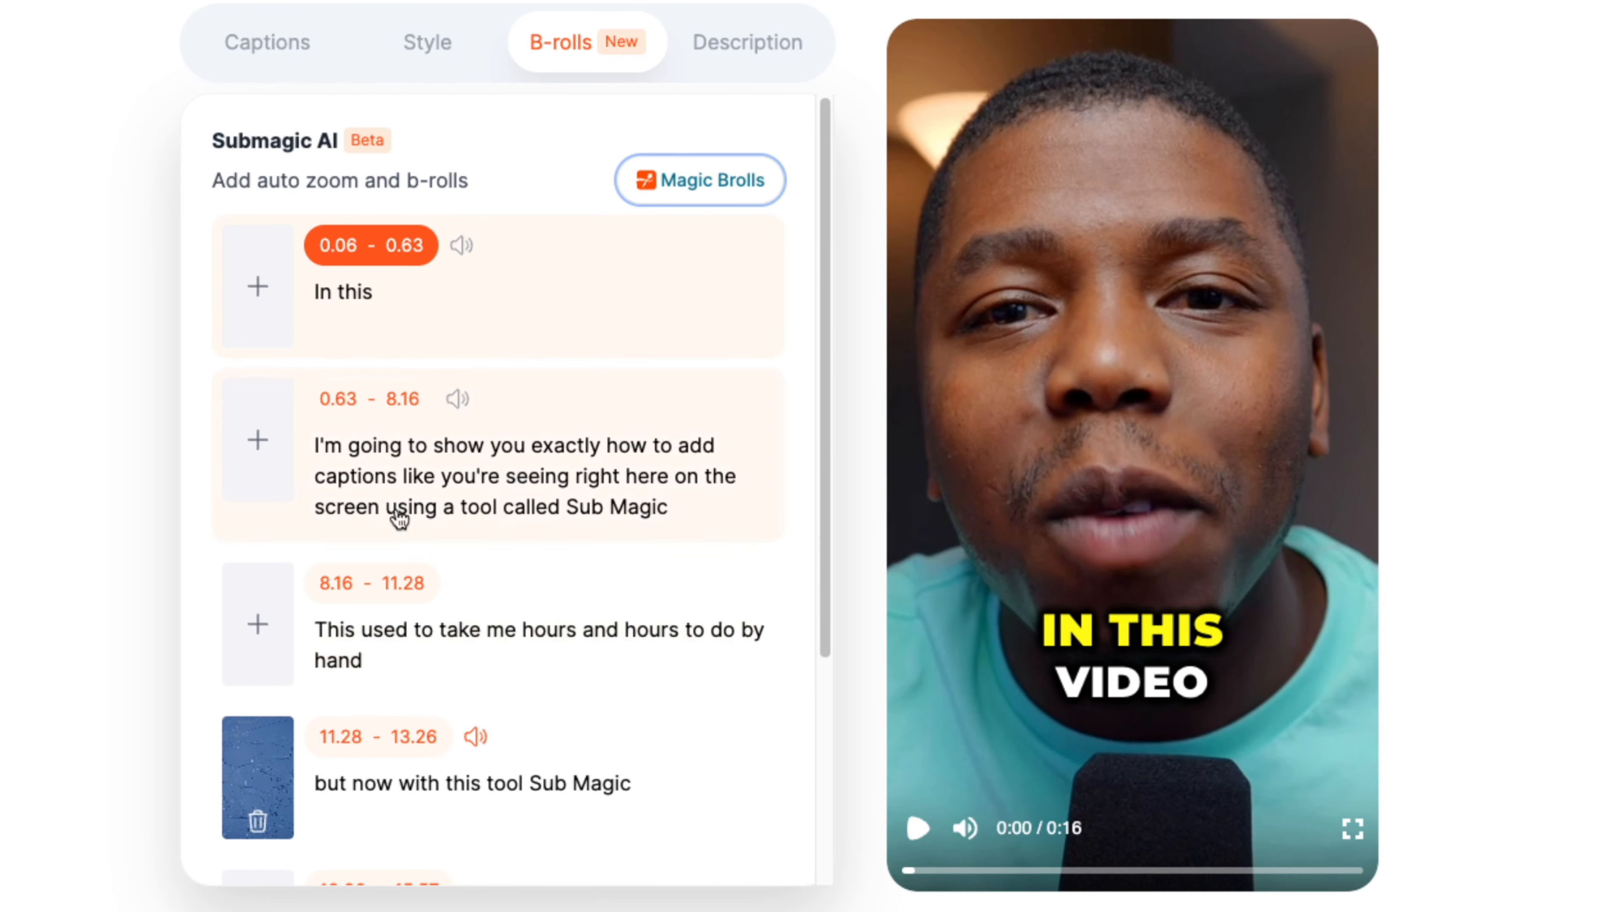
Step: Look over the B-roll segments and play the video preview from the beginning
scroll(634, 555, down, 5)
scroll(518, 533, up, 5)
drag(912, 870, 856, 871)
click(912, 832)
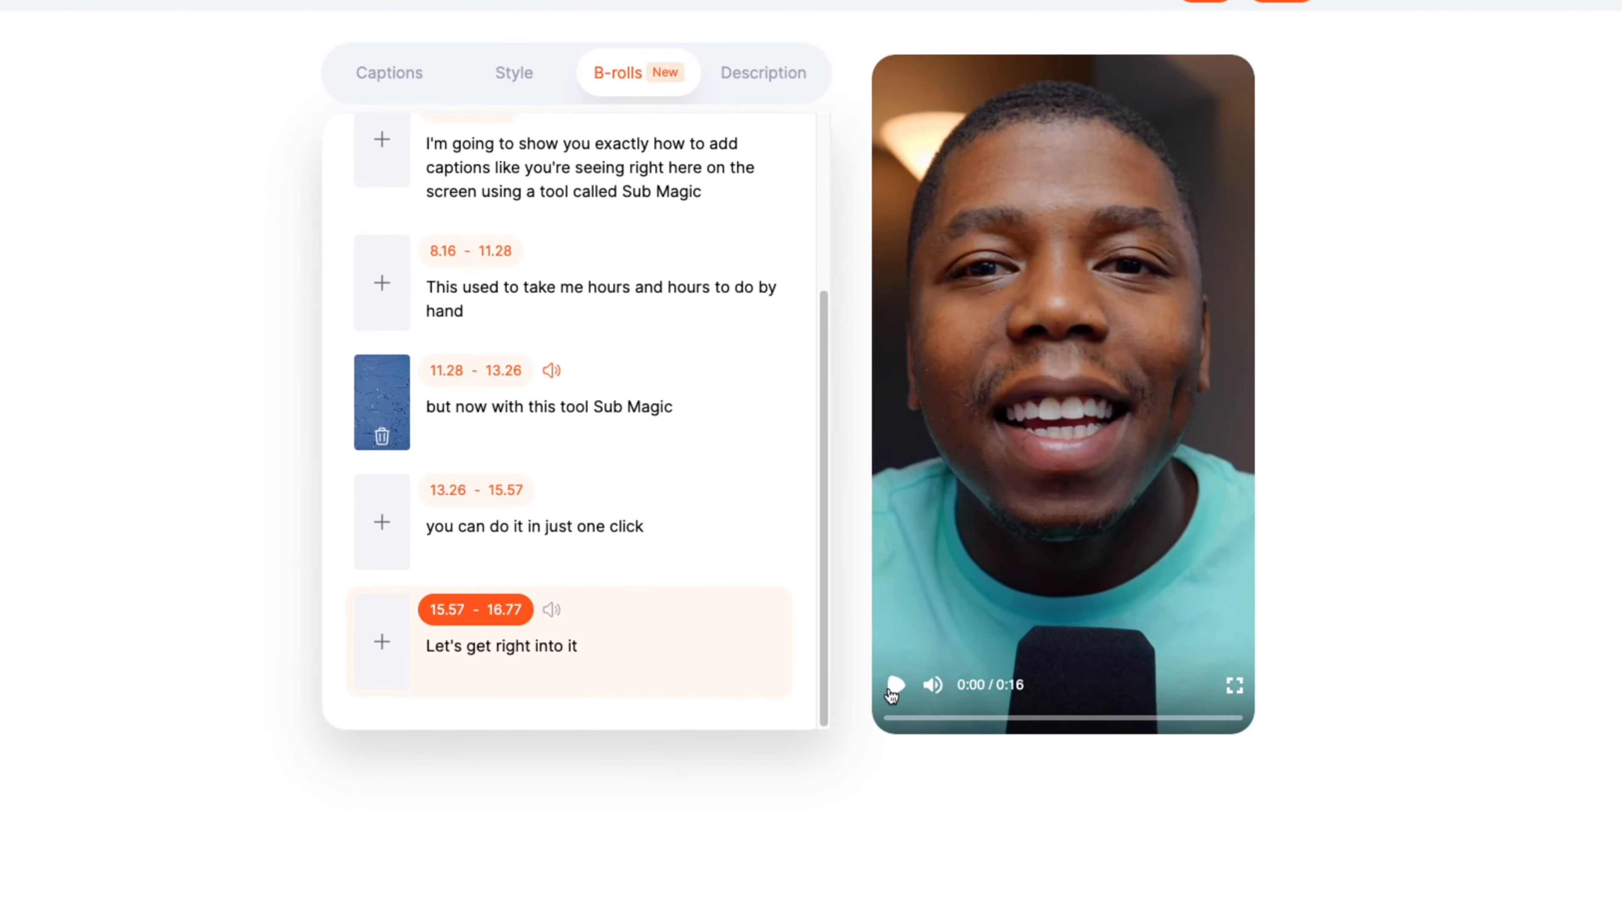
Step: Switch the "but now with this tool Sub Magic" segment to the Original video with a Dynamic zoom animation and apply it
scroll(606, 382, up, 3)
scroll(604, 453, down, 3)
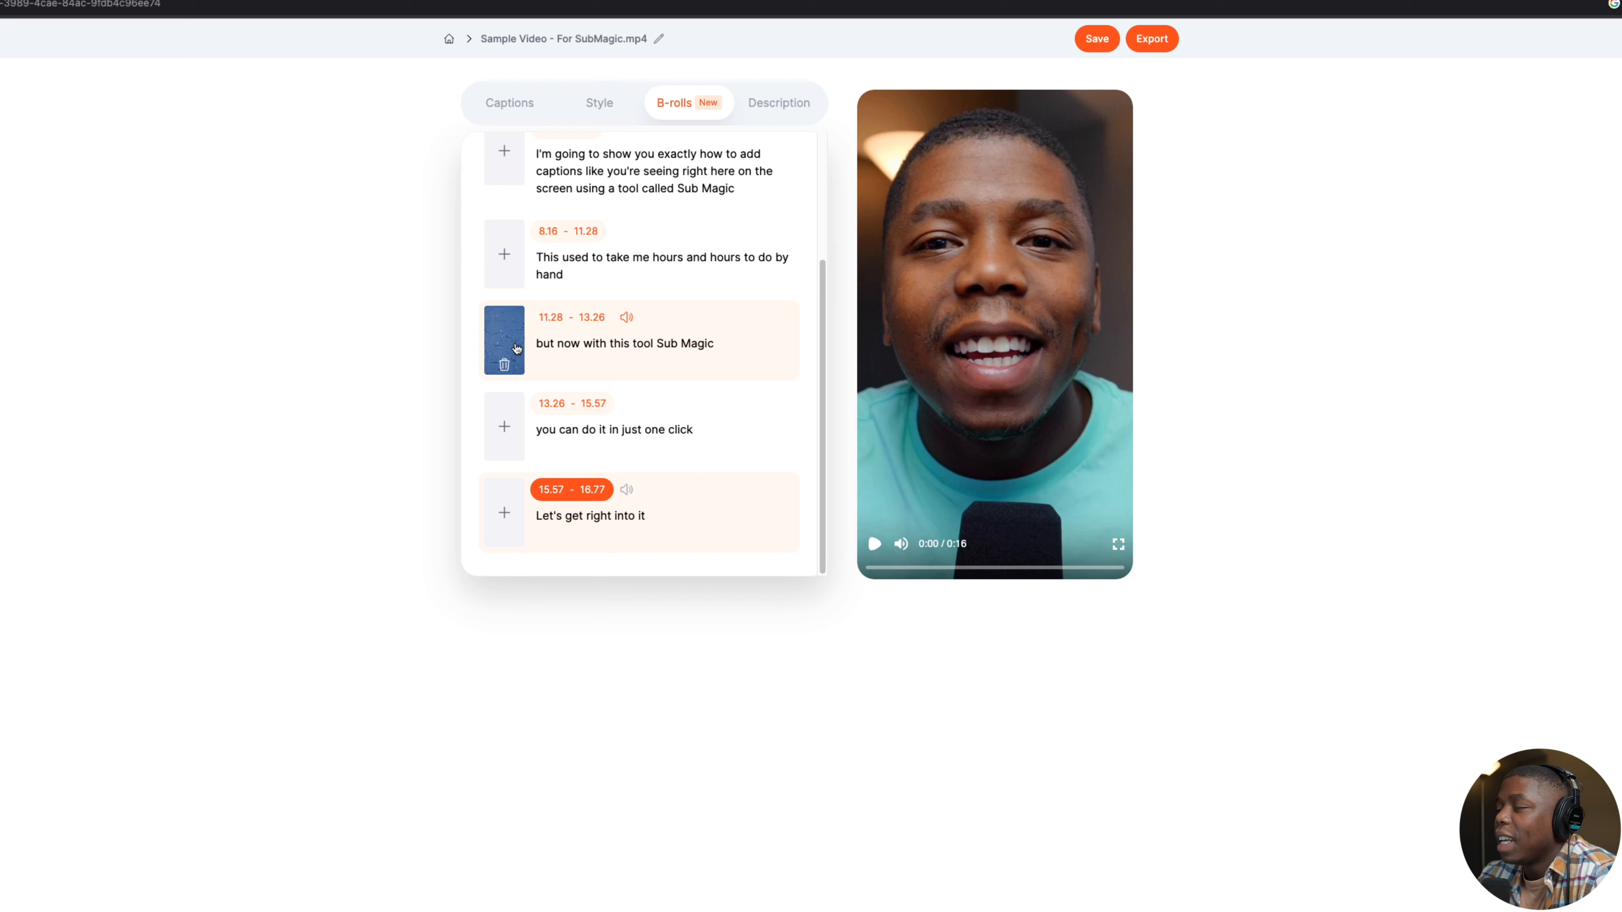
click(515, 347)
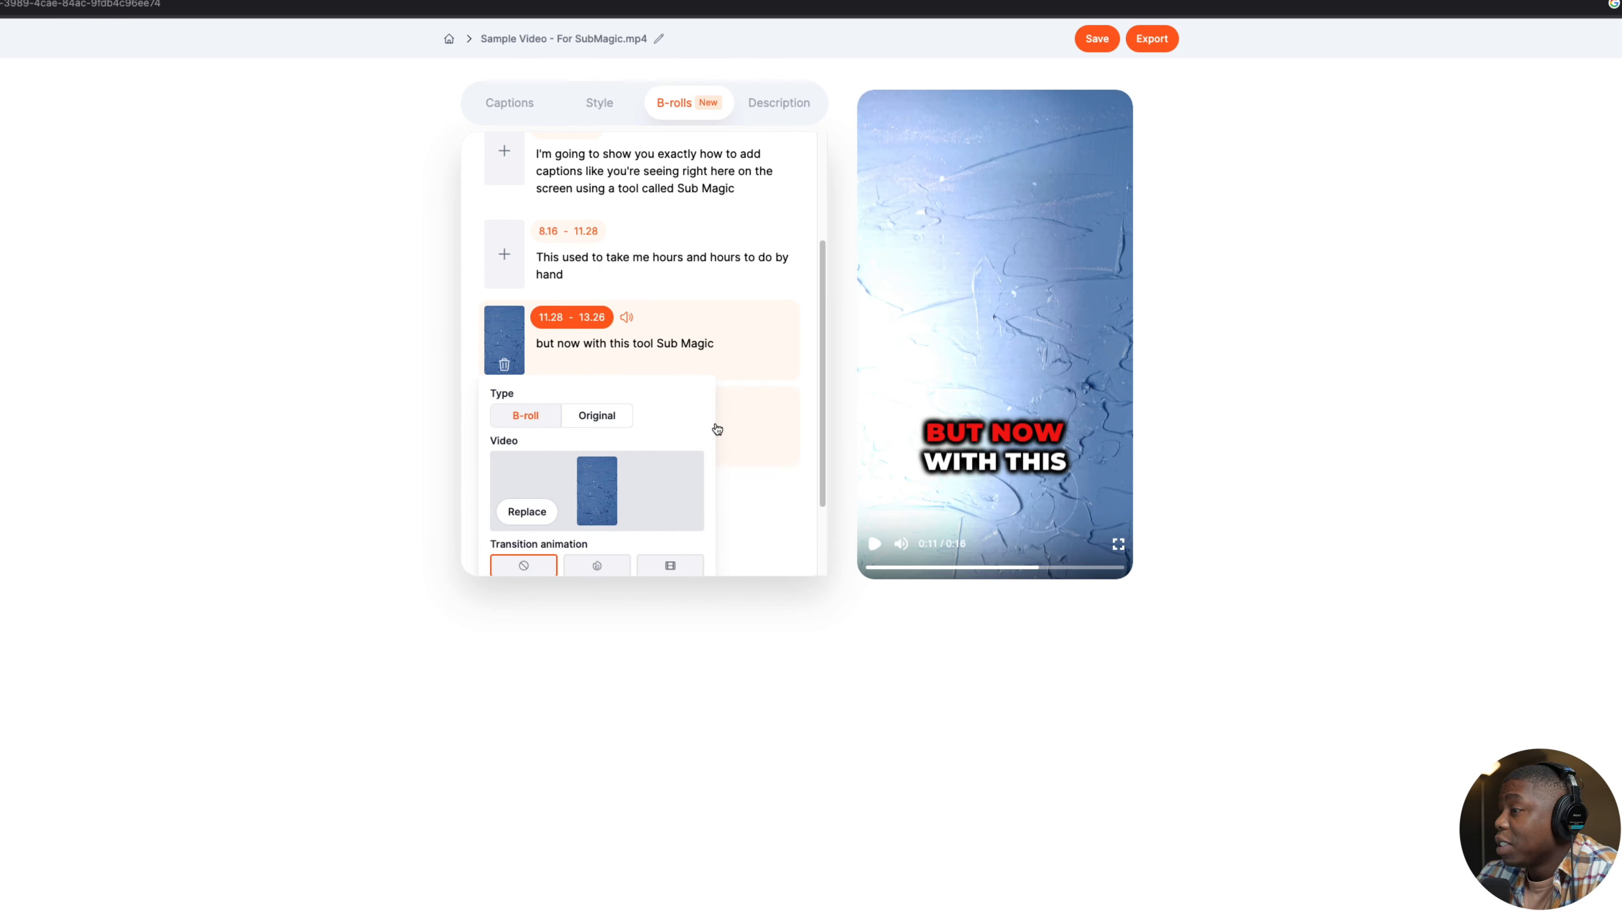
click(616, 419)
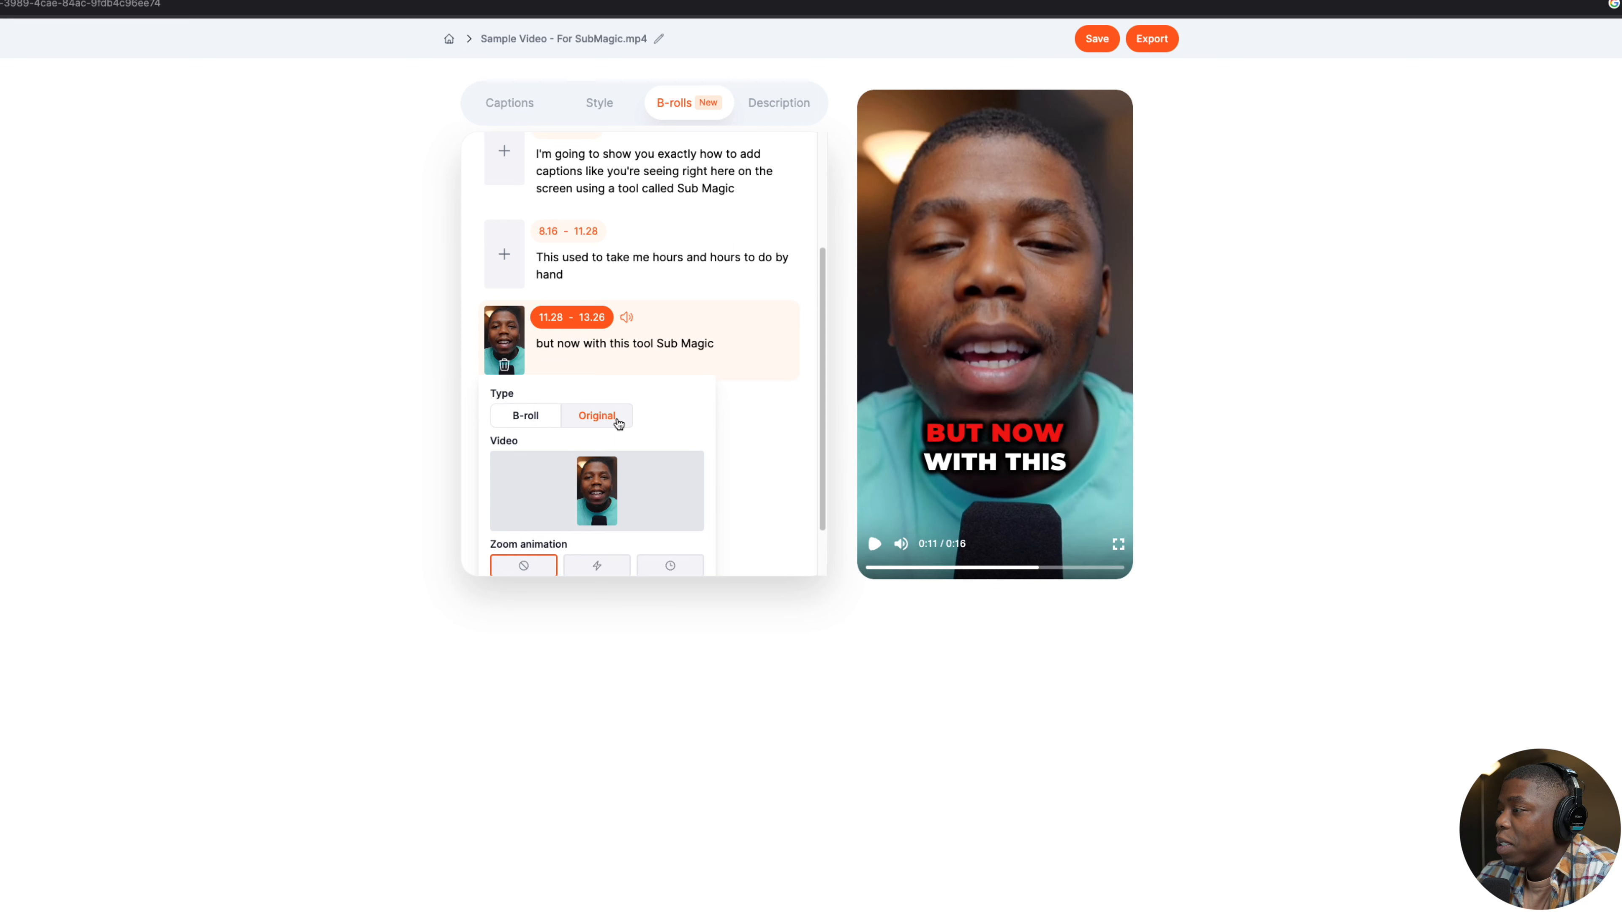
scroll(669, 487, down, 1)
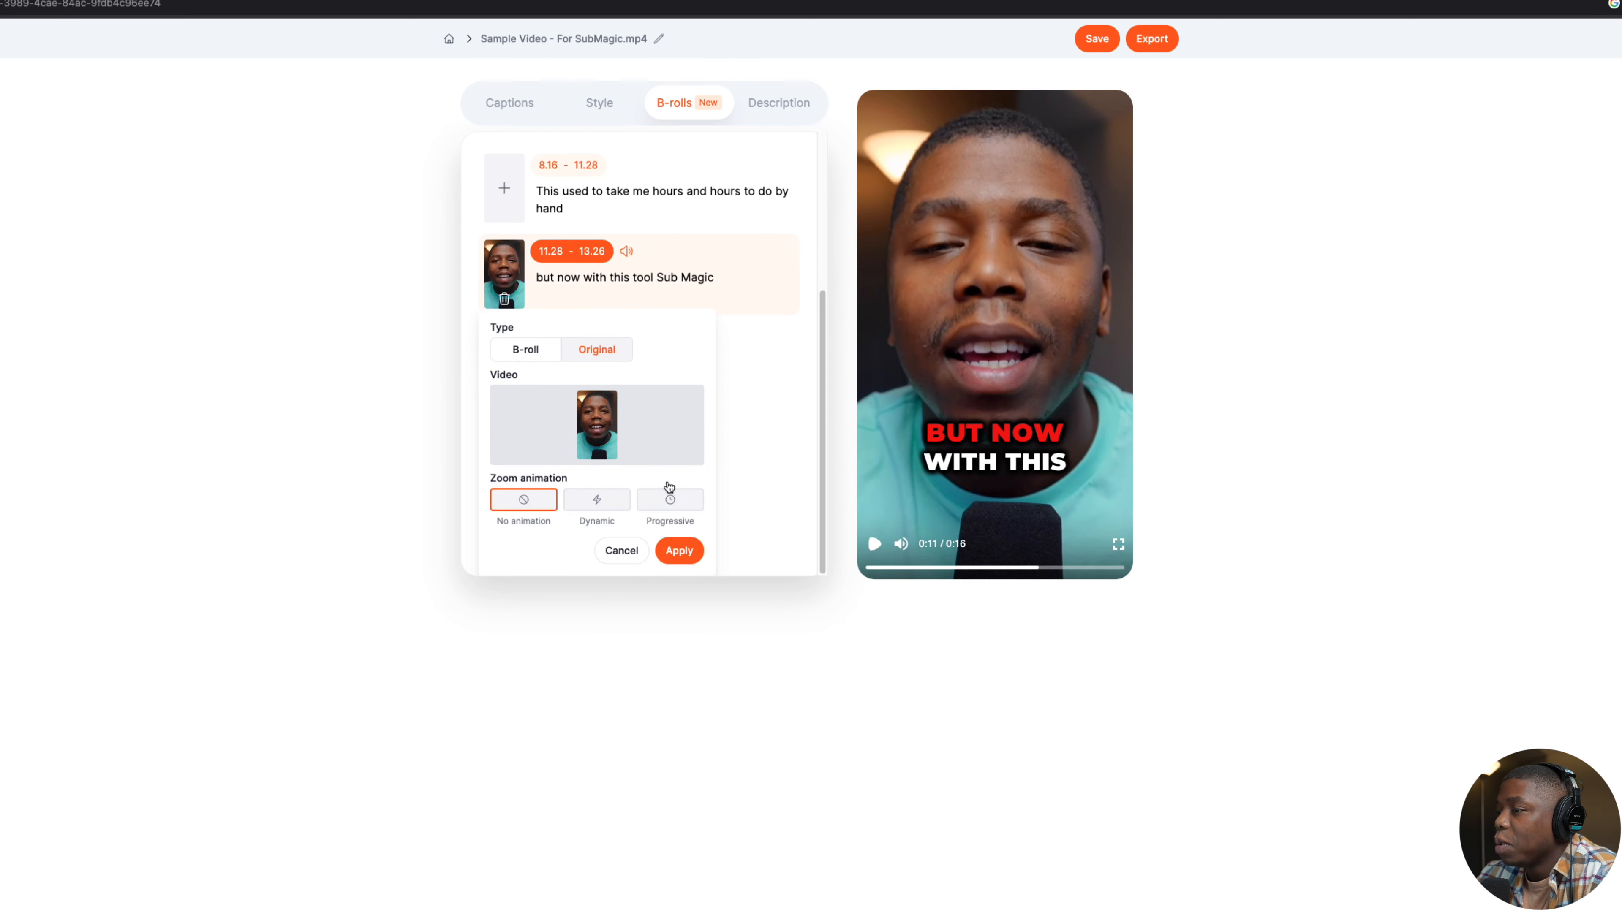
click(596, 504)
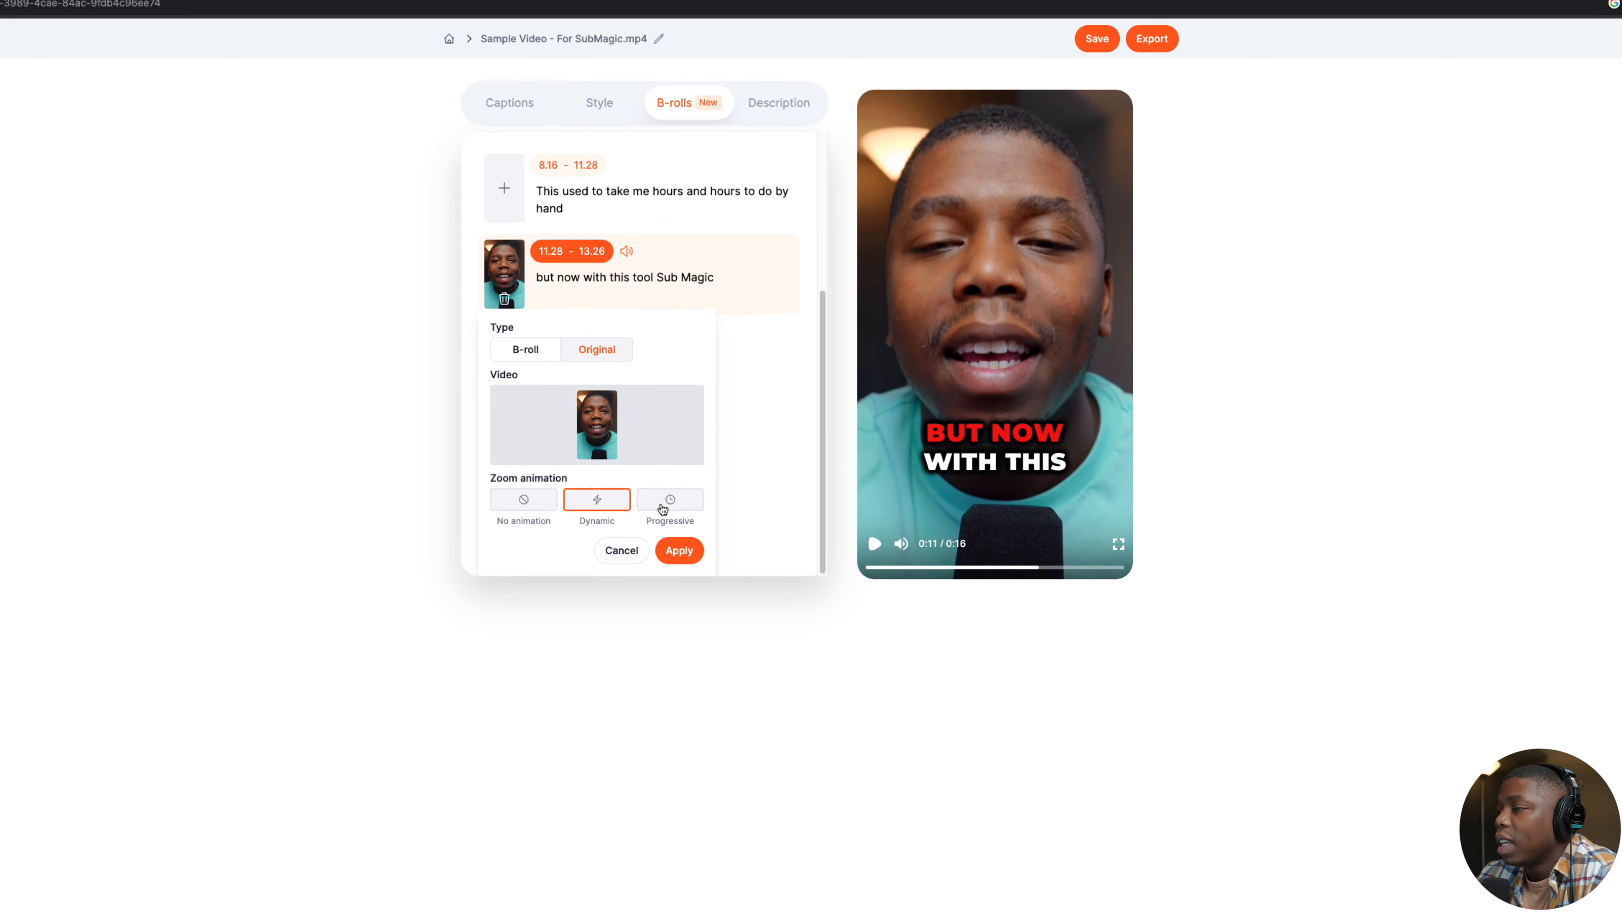
click(677, 552)
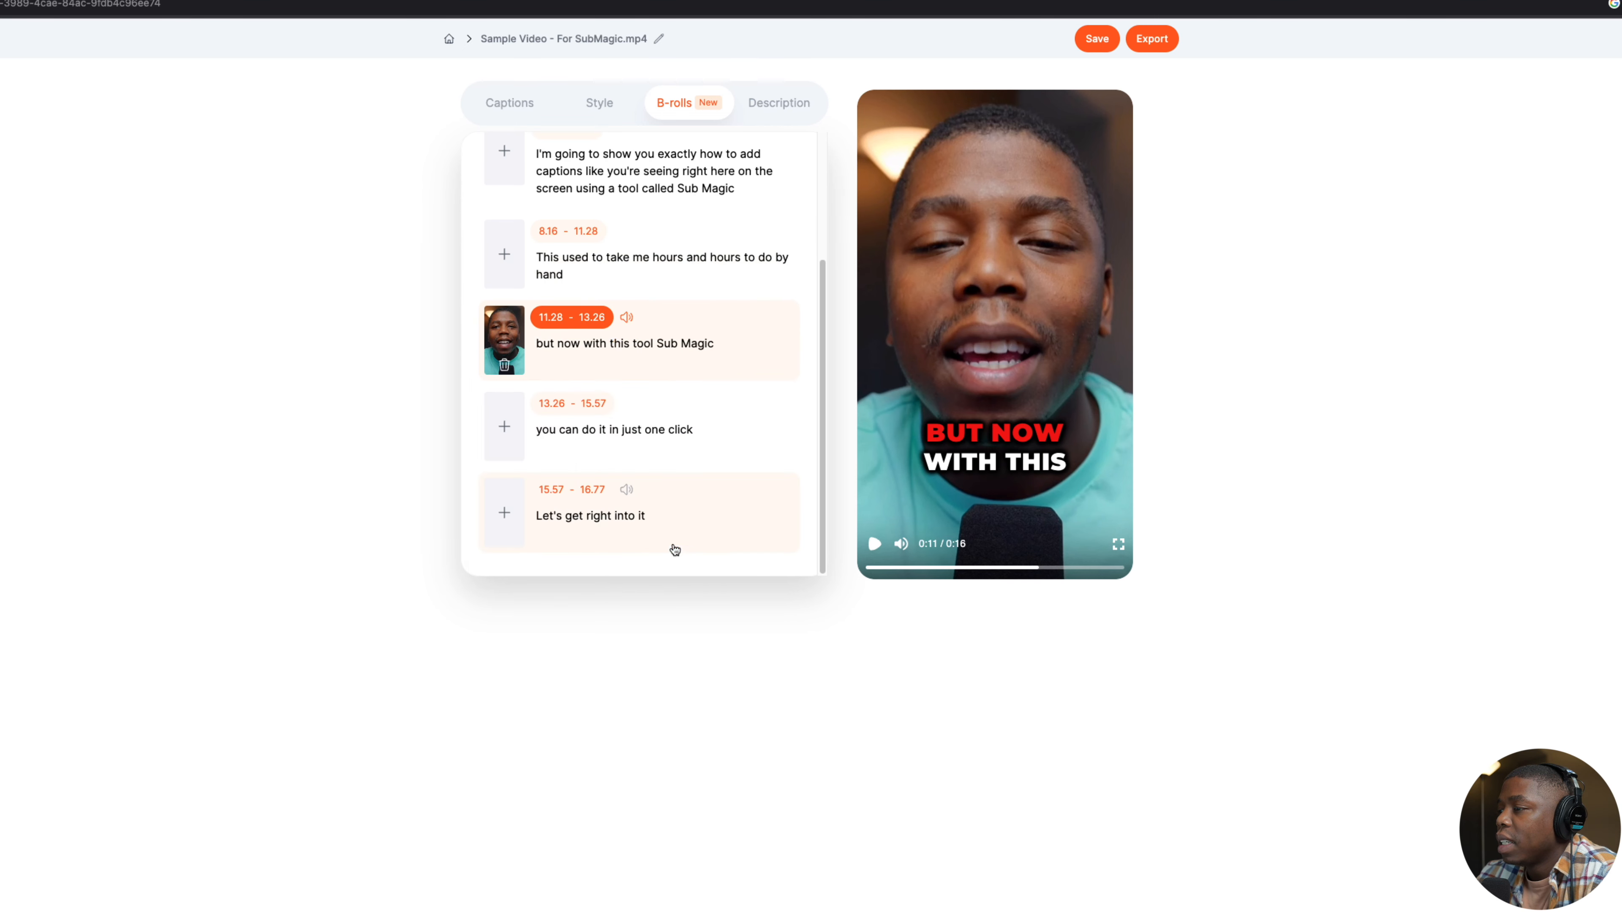
Step: Add the pendulum clock clip from the "hours" video search as B-roll to the segment "This used to take me hours and hours to do by hand"
scroll(651, 409, up, 3)
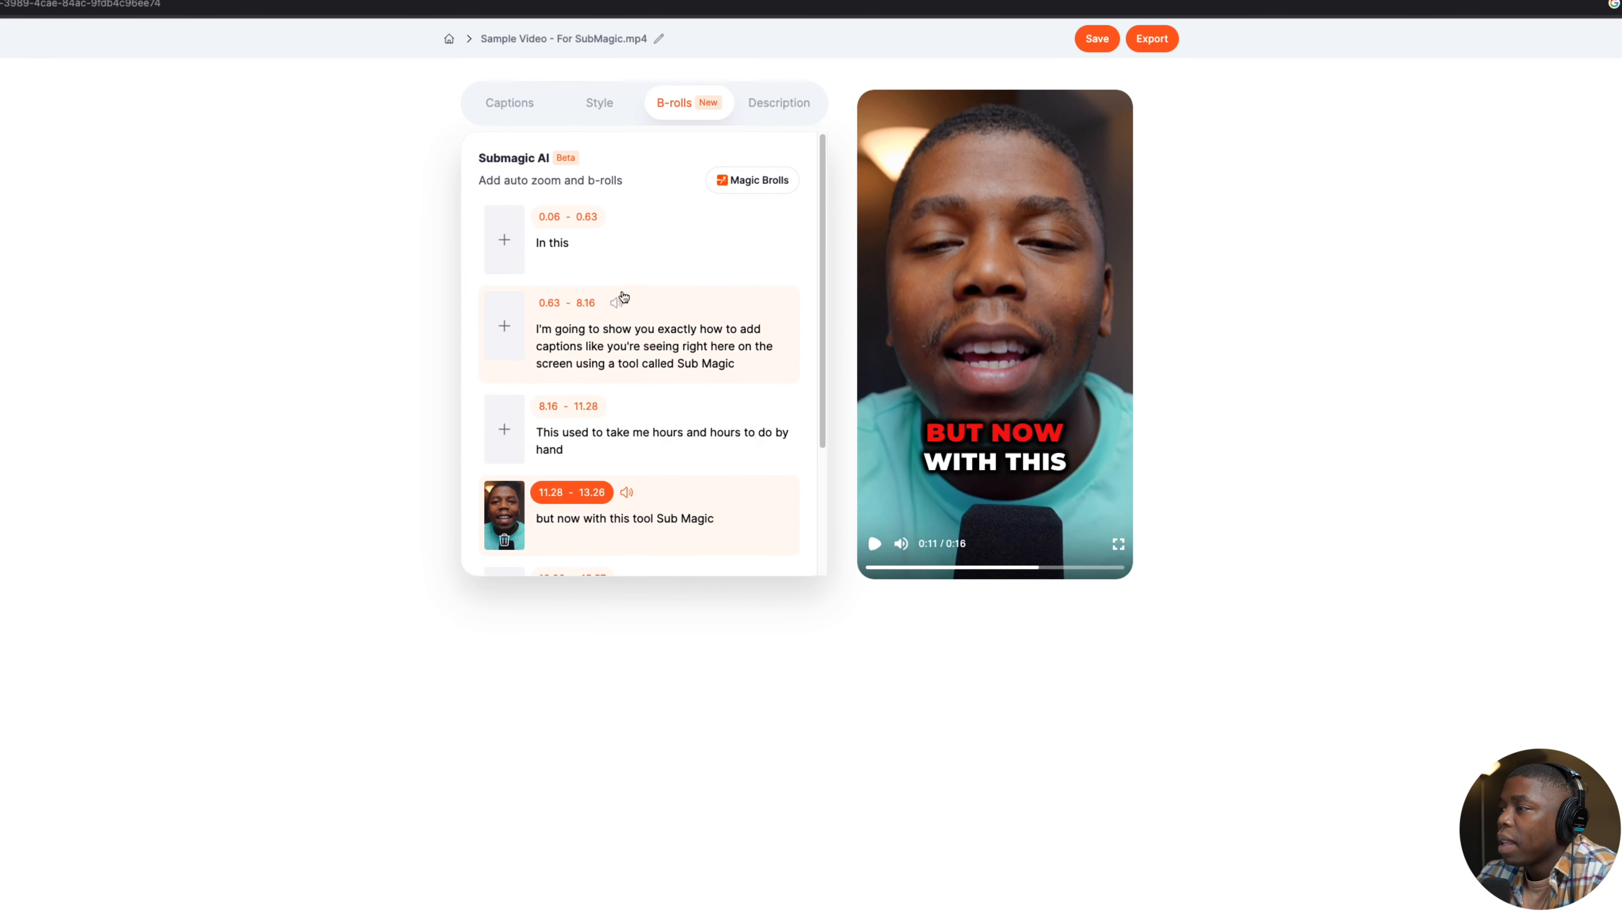
scroll(517, 319, down, 1)
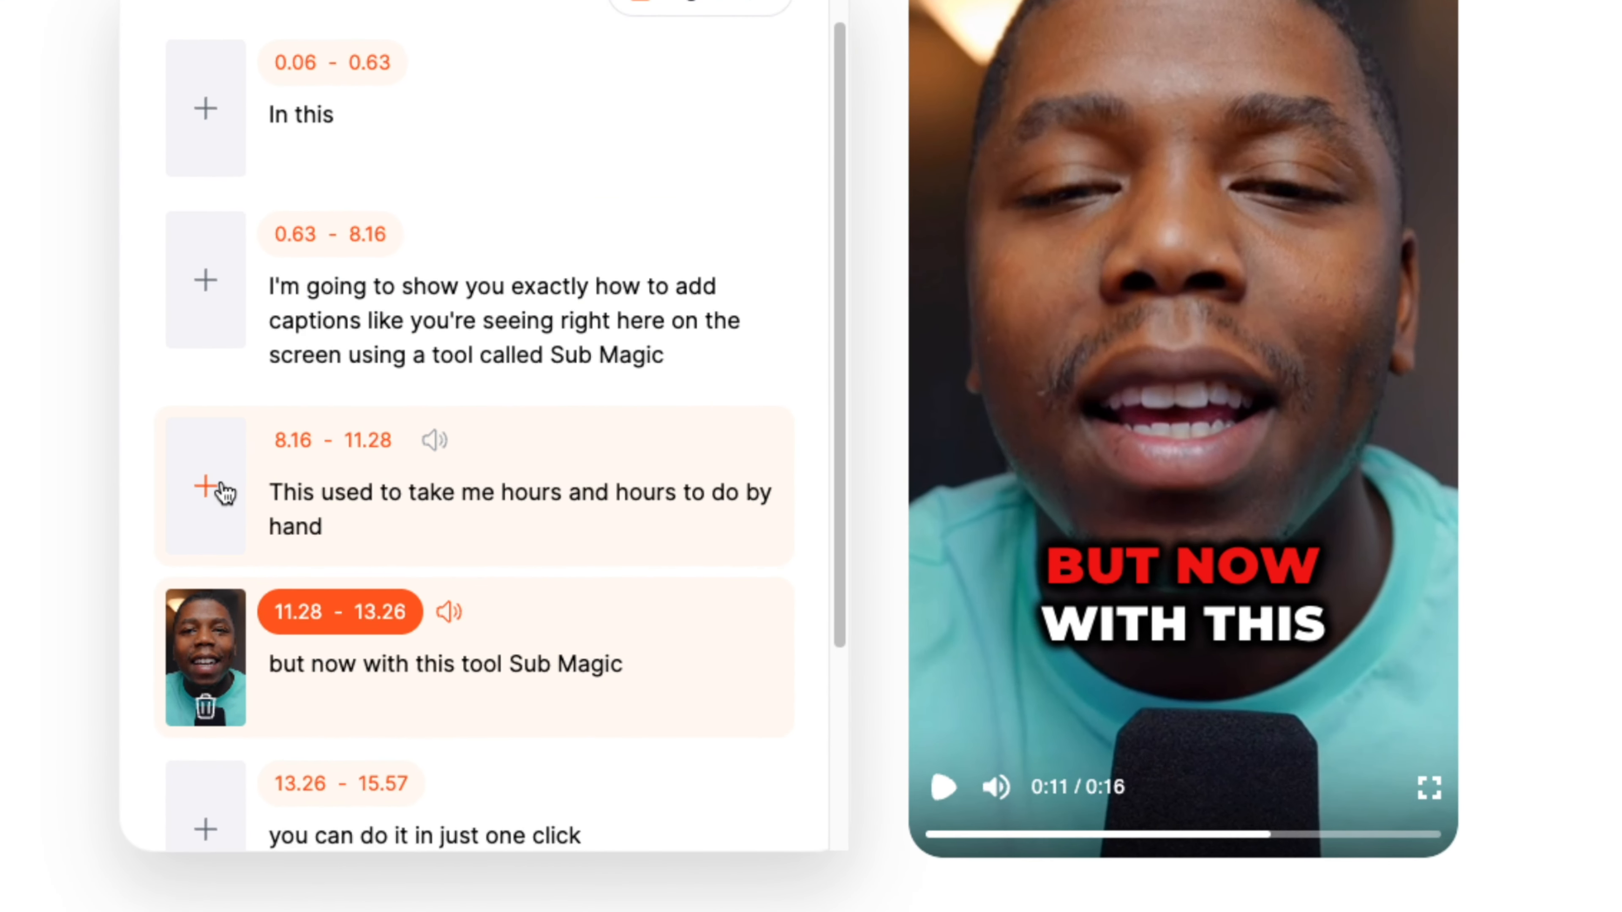
click(222, 487)
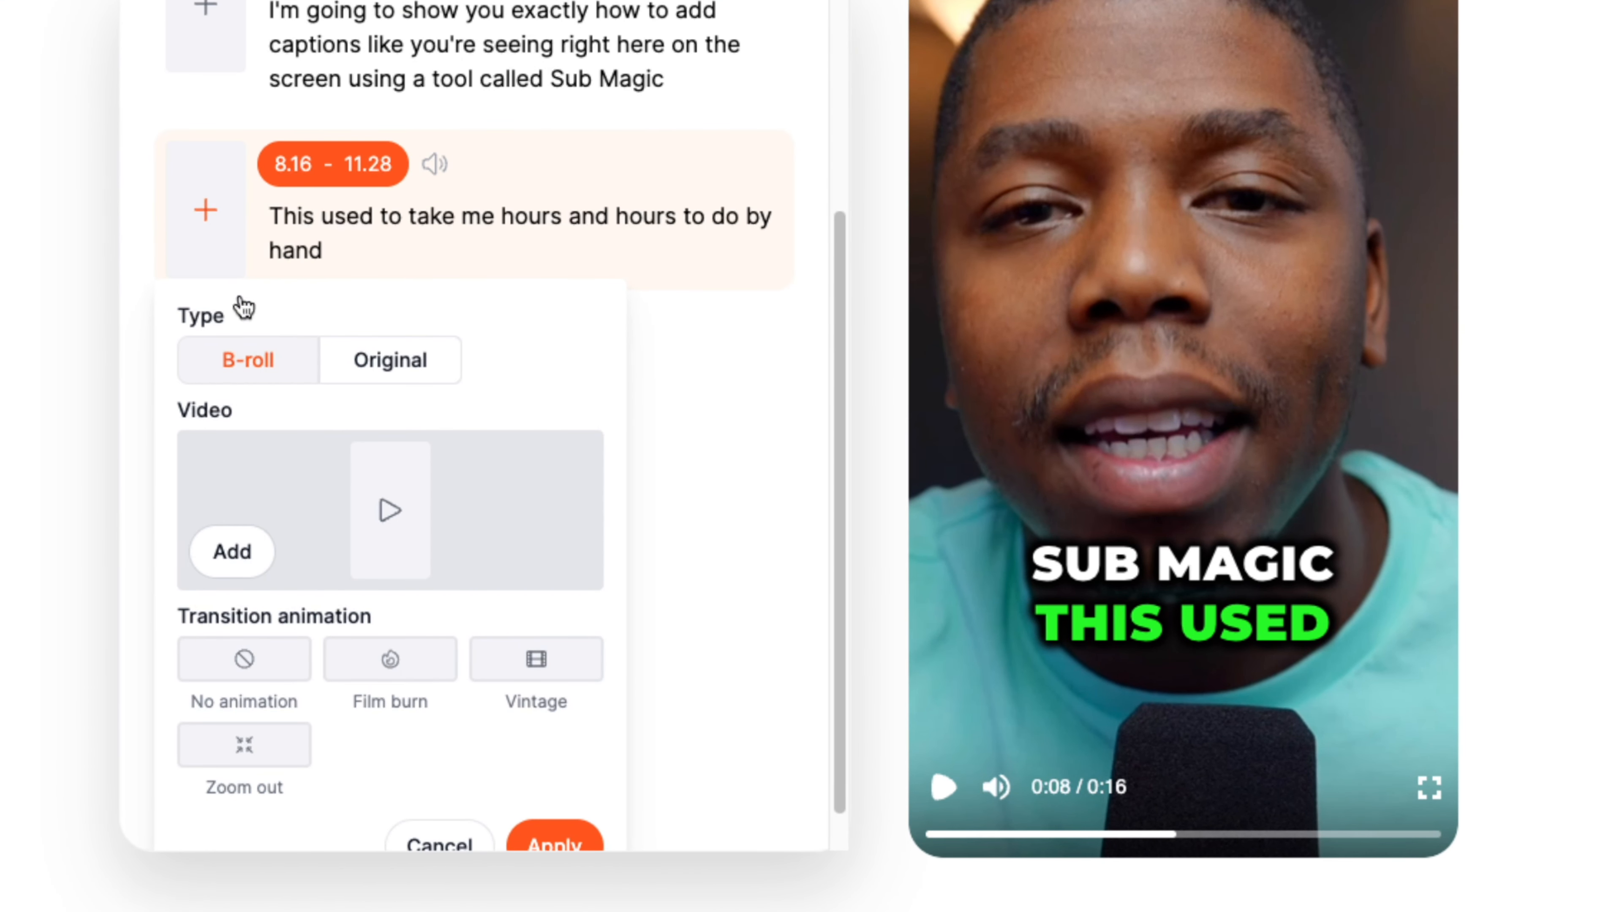
scroll(308, 412, down, 1)
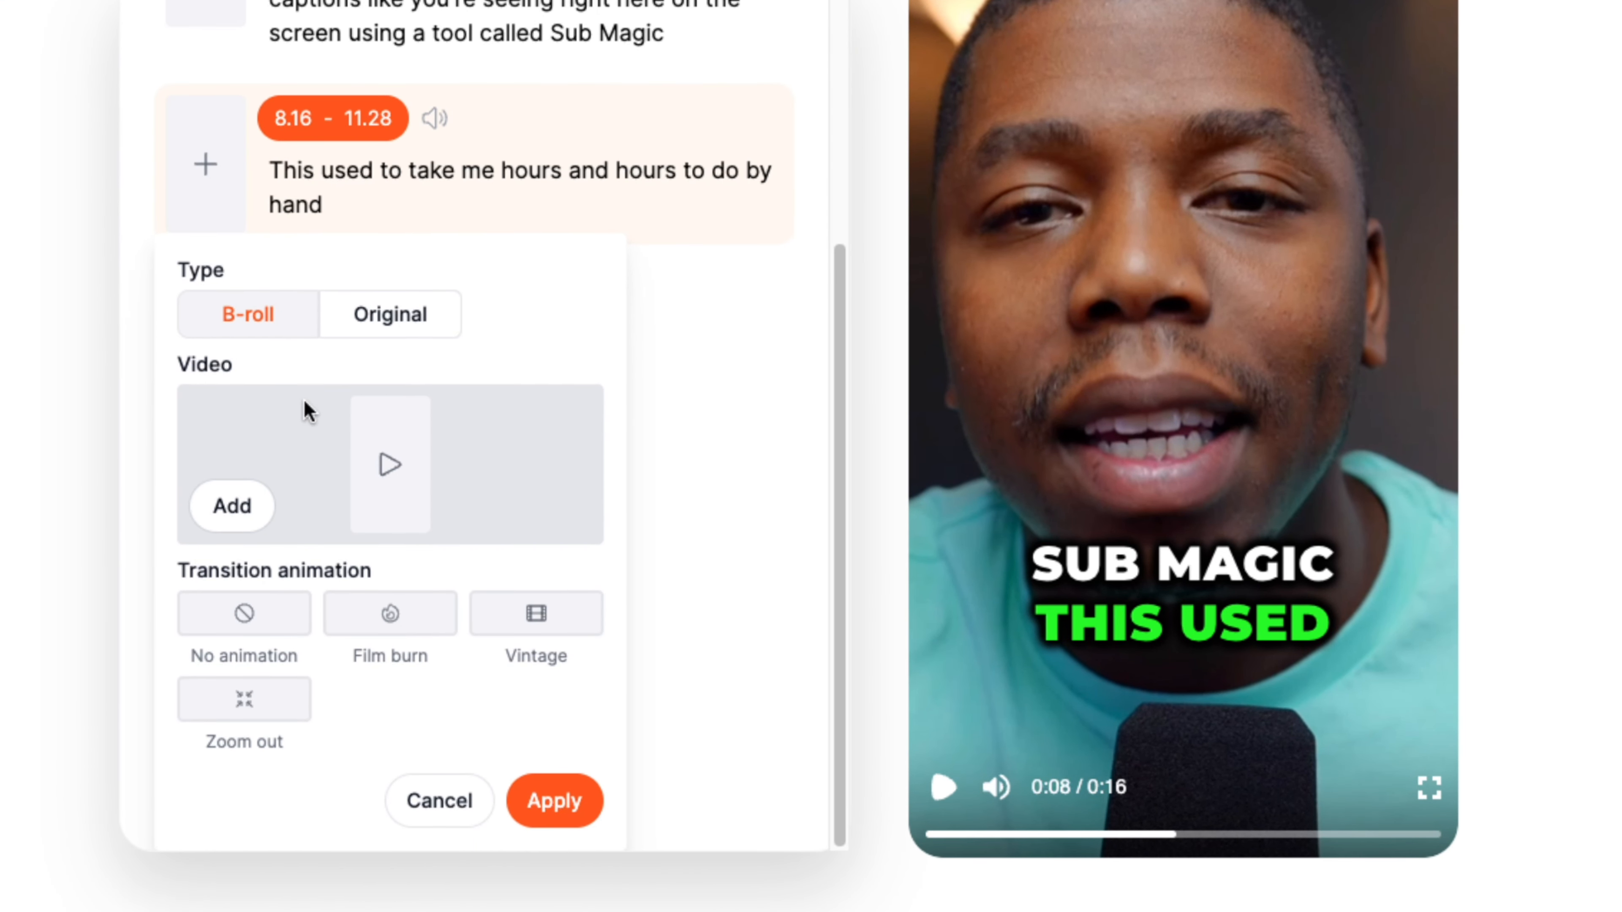
scroll(219, 160, up, 1)
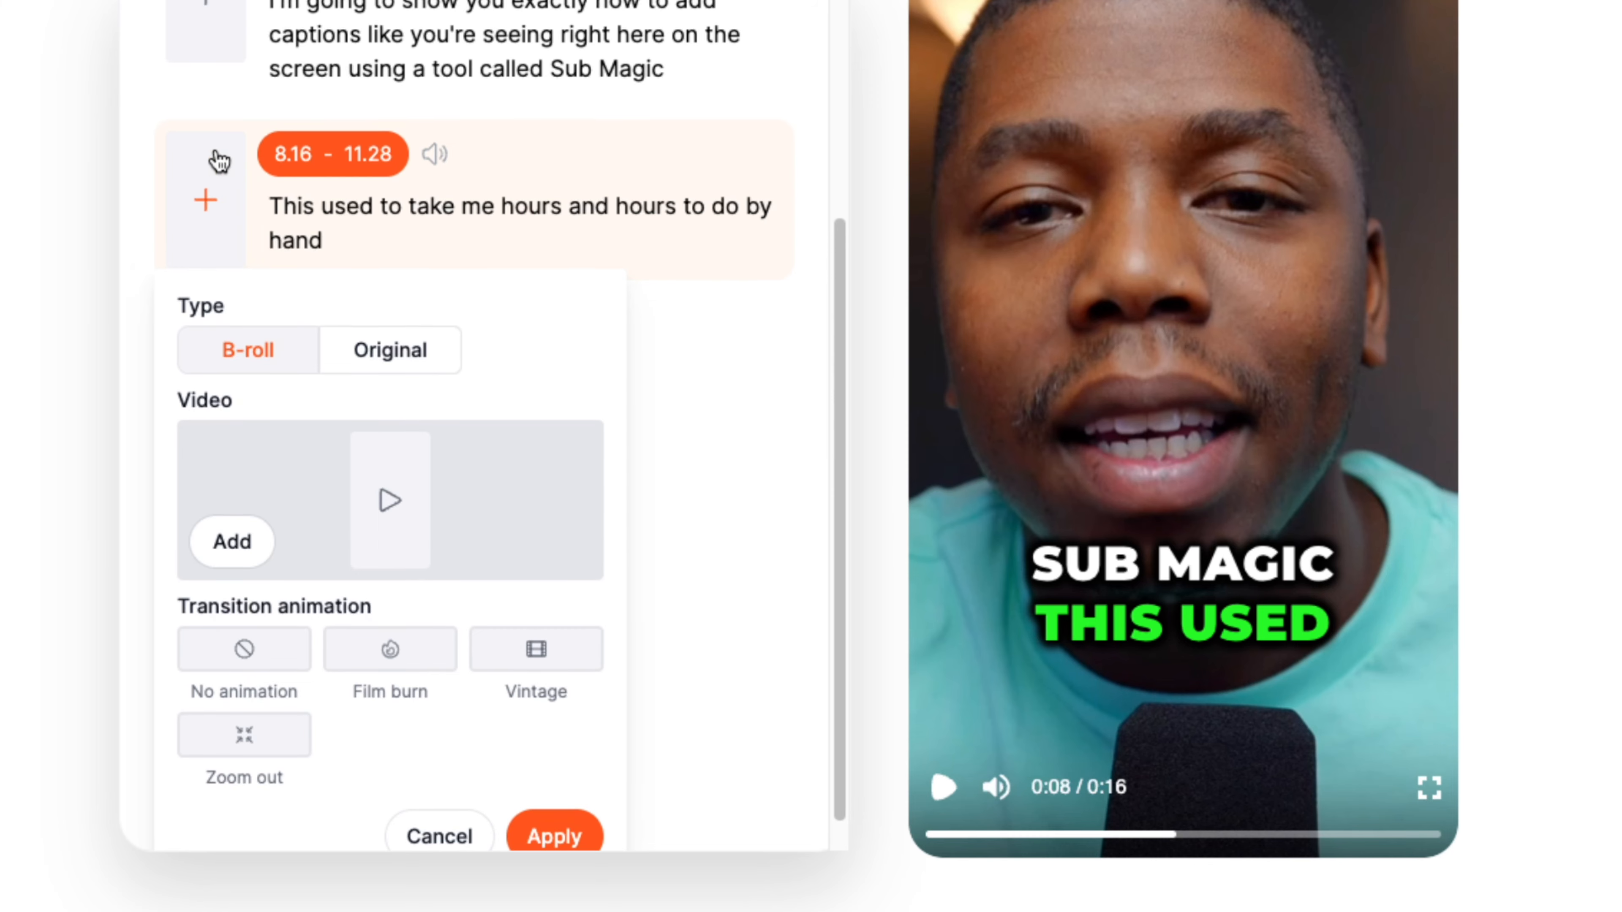
scroll(260, 325, down, 1)
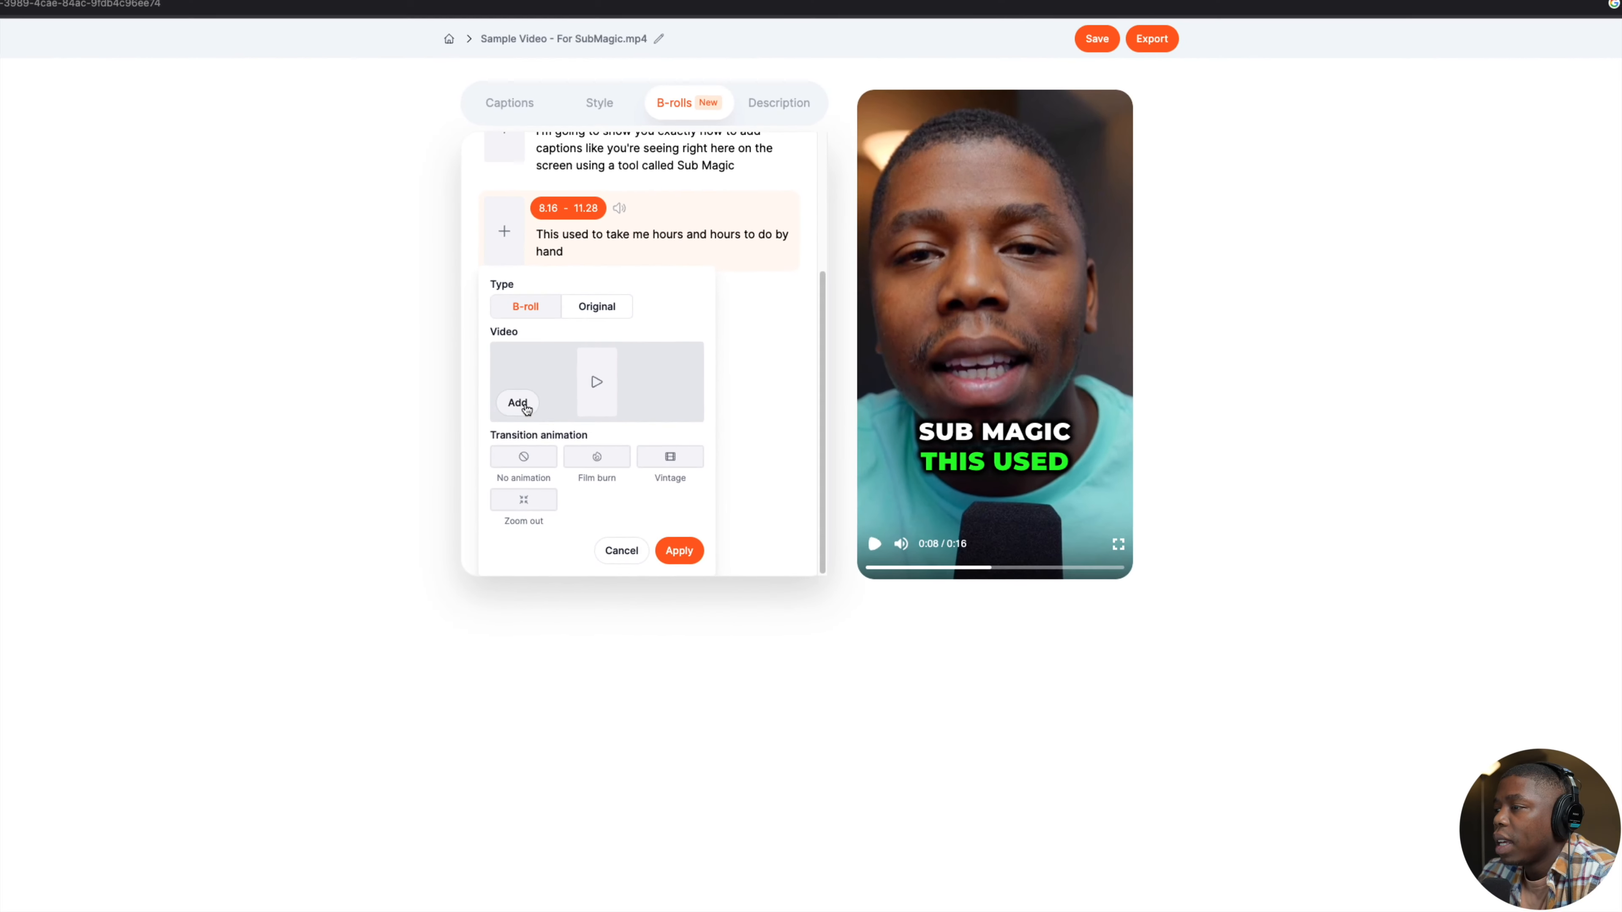
click(232, 505)
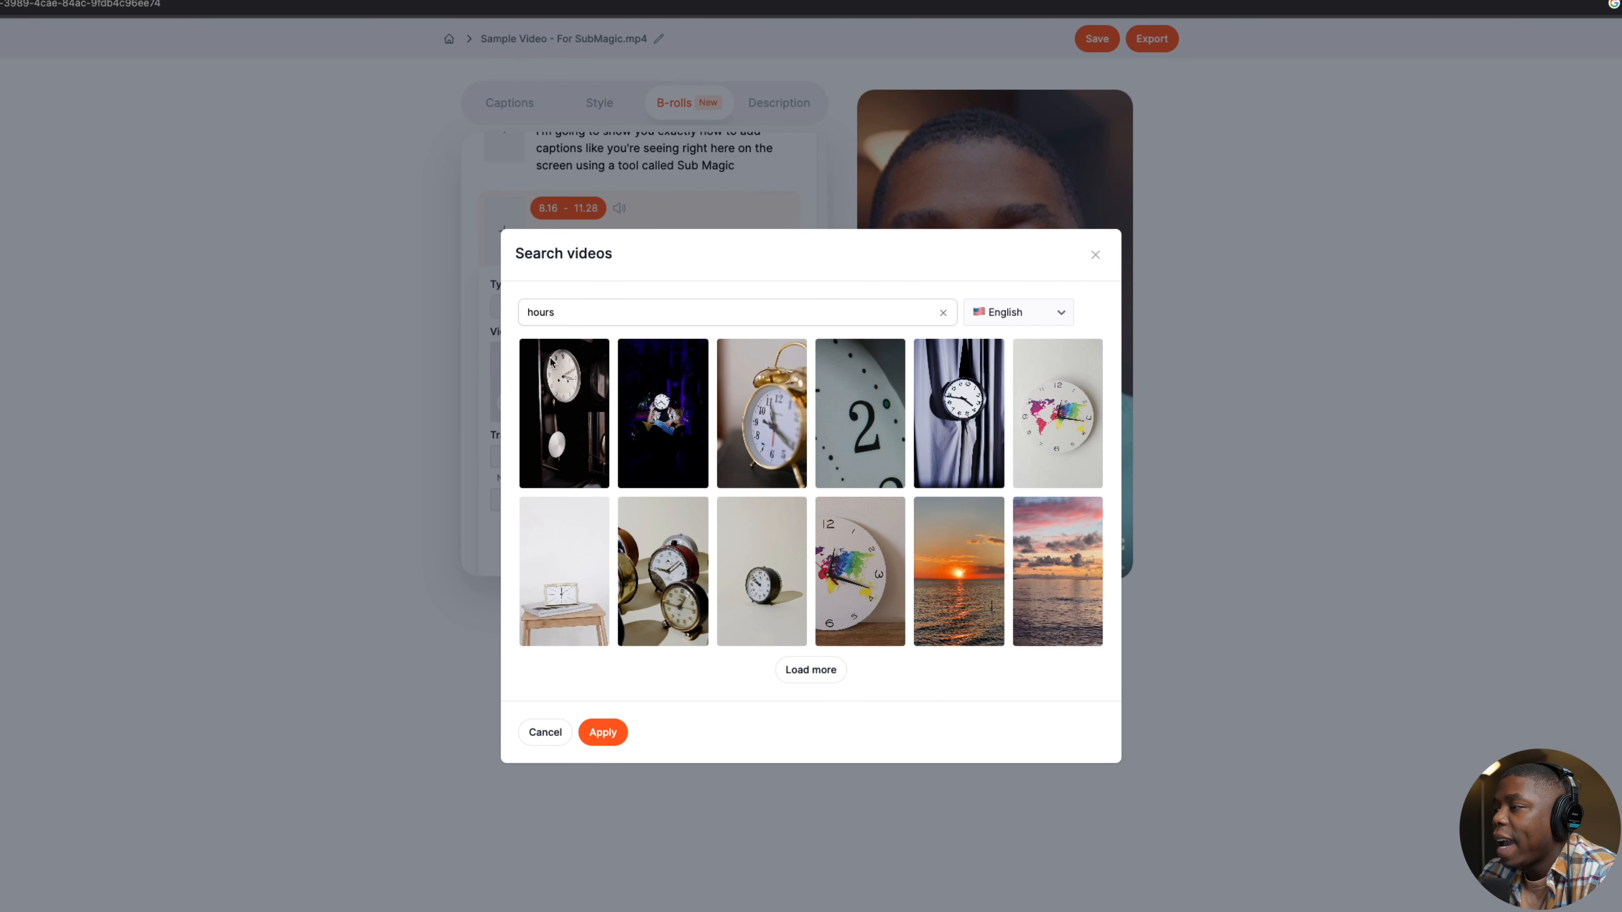
drag(570, 311, 499, 312)
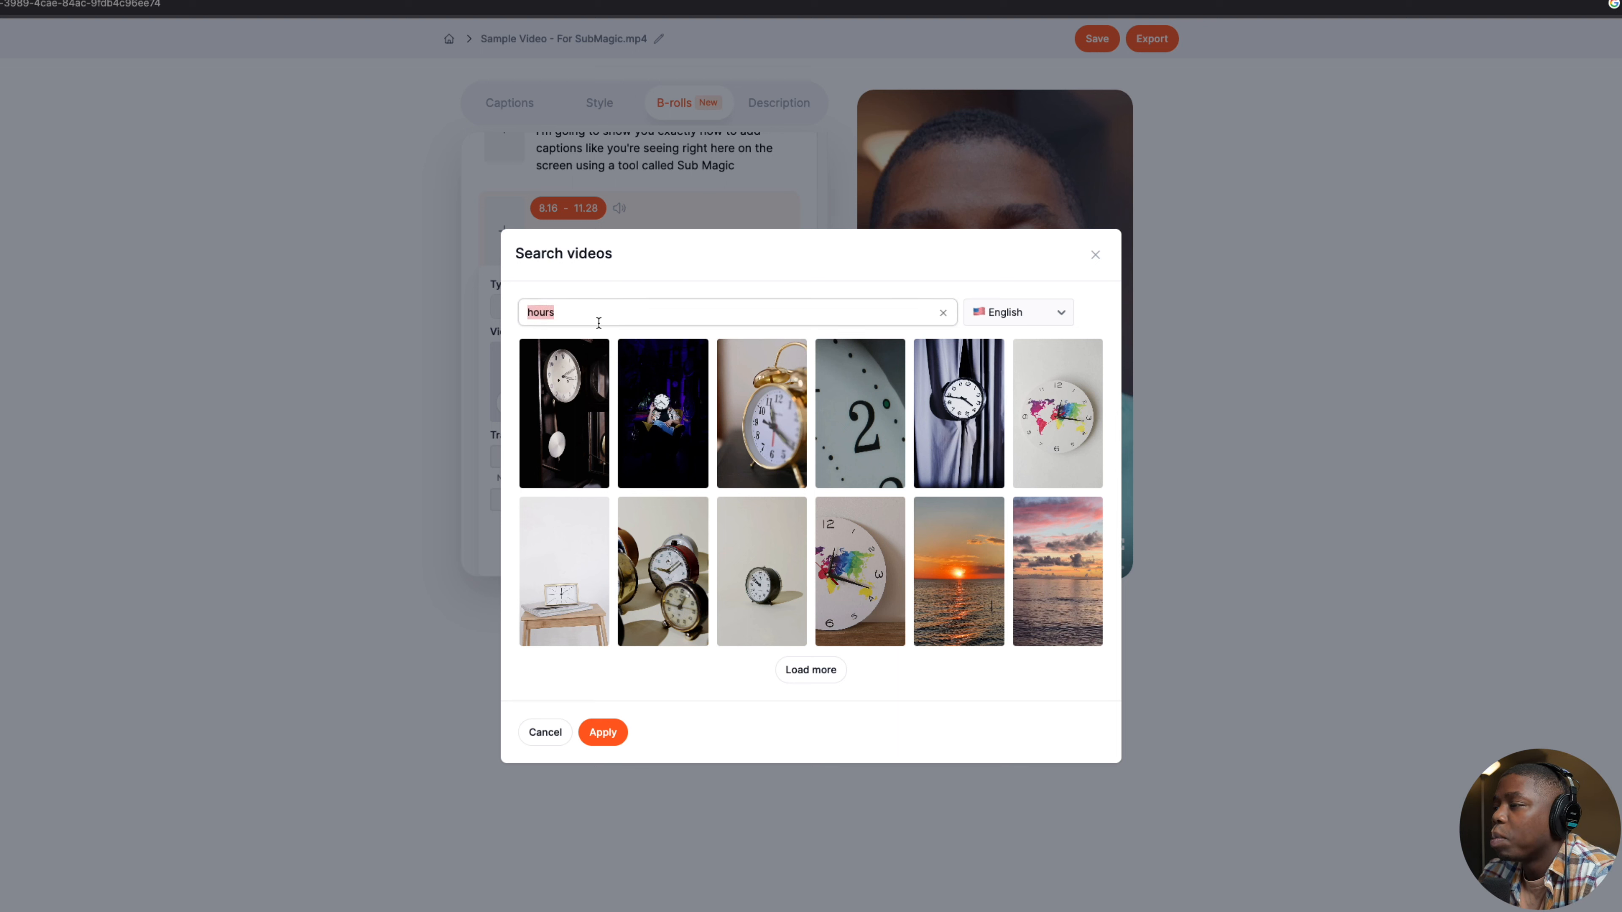
click(604, 432)
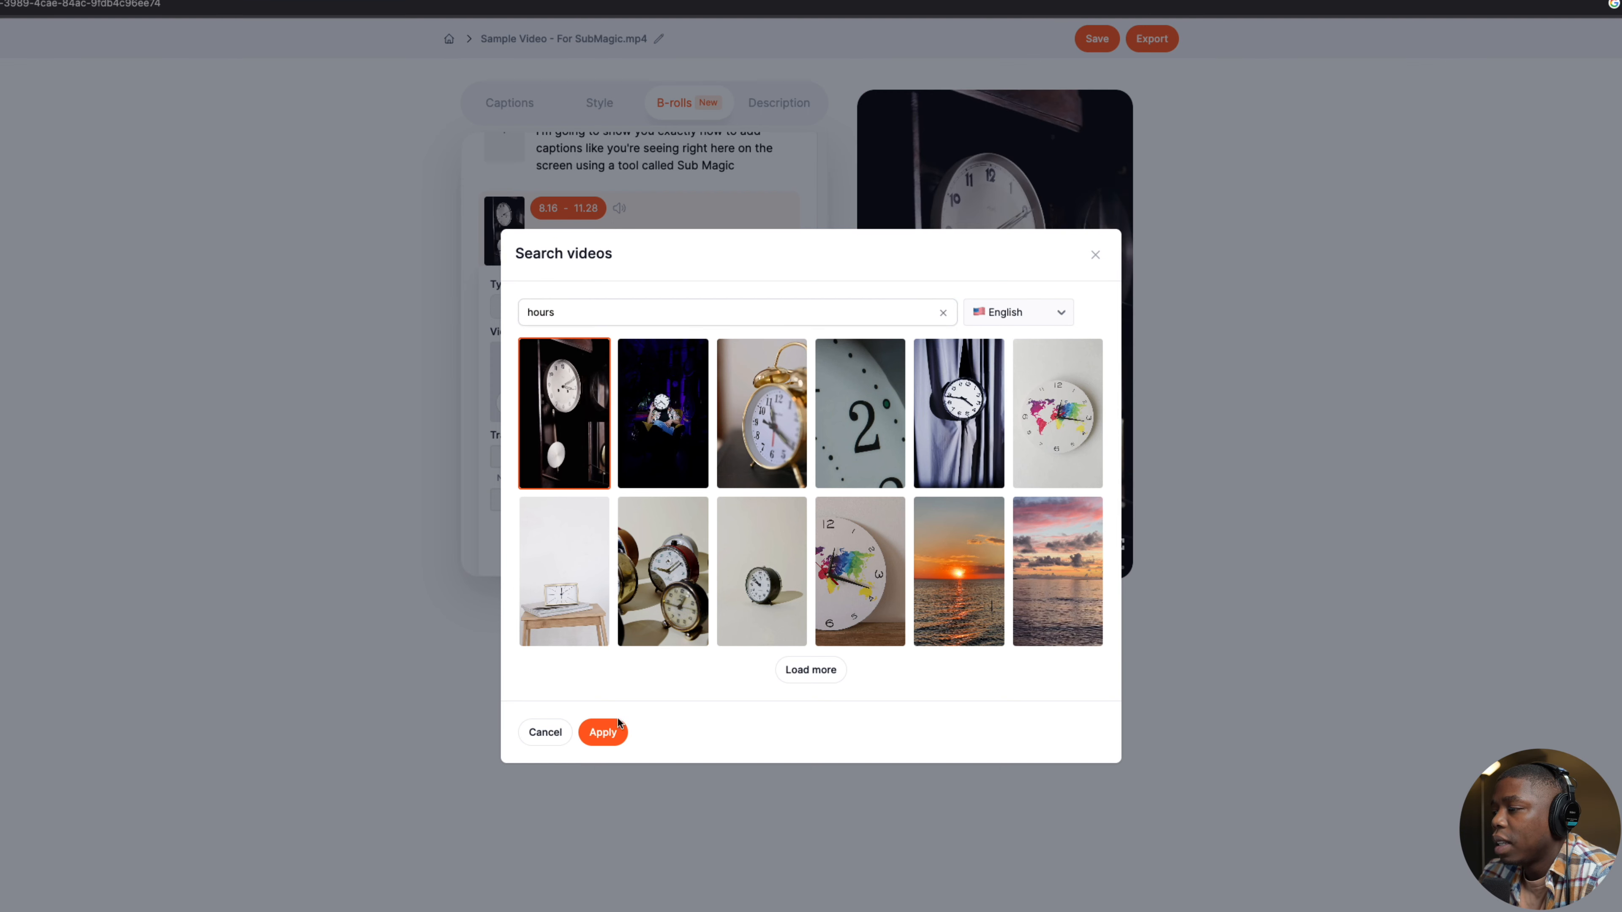
click(606, 732)
click(640, 668)
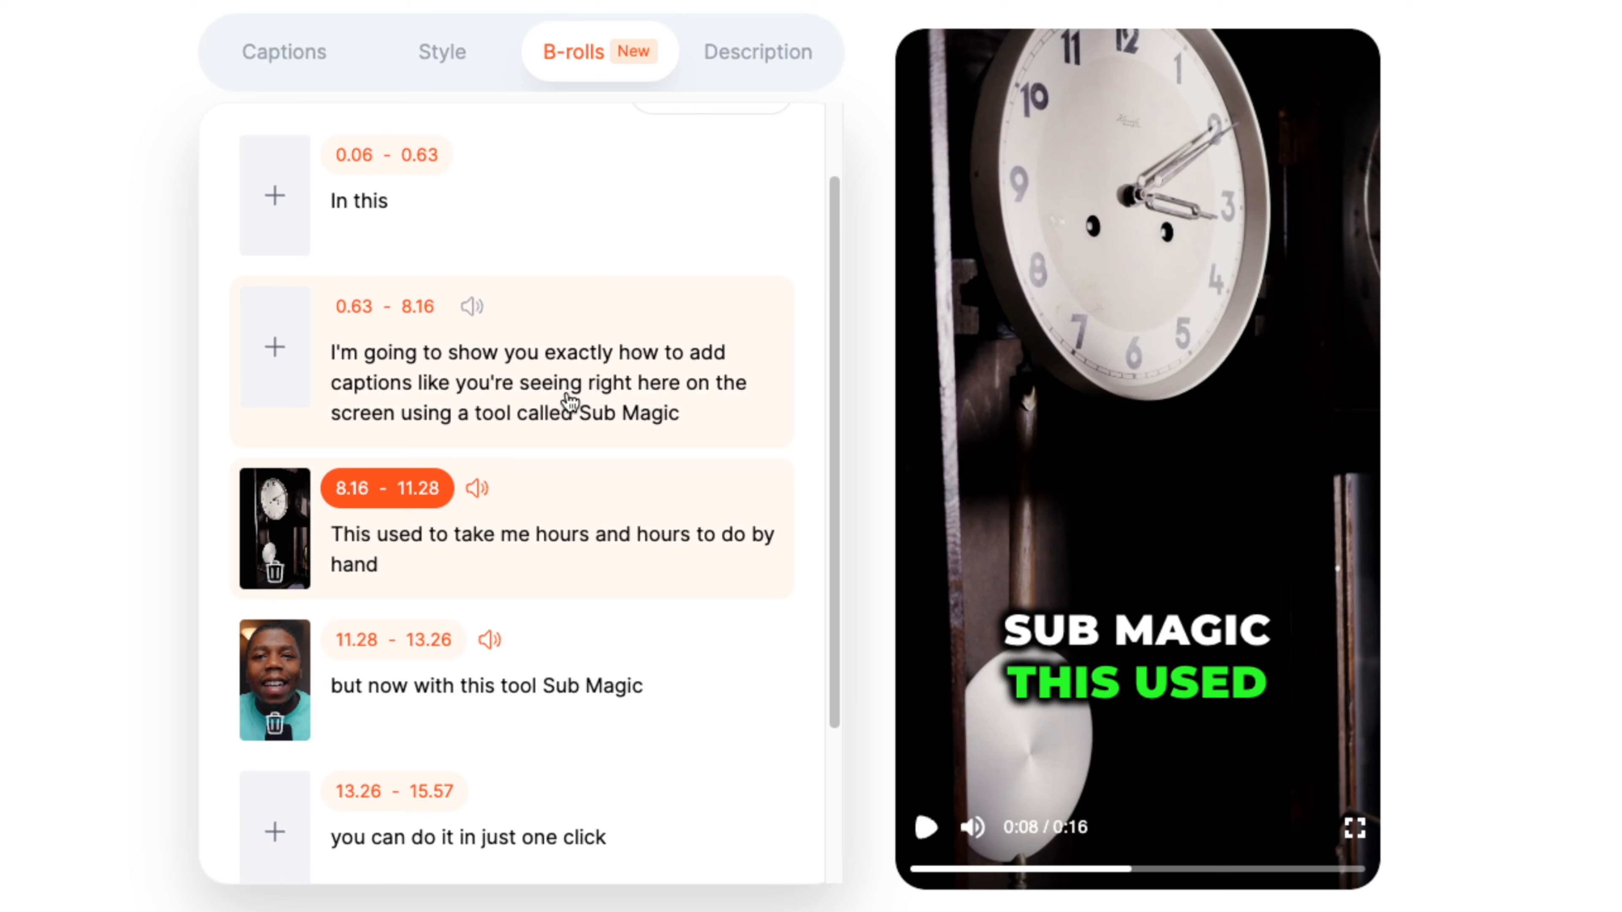
Step: Play the preview from the "I'm going to show you" segment and look over the B-roll segments again
click(569, 397)
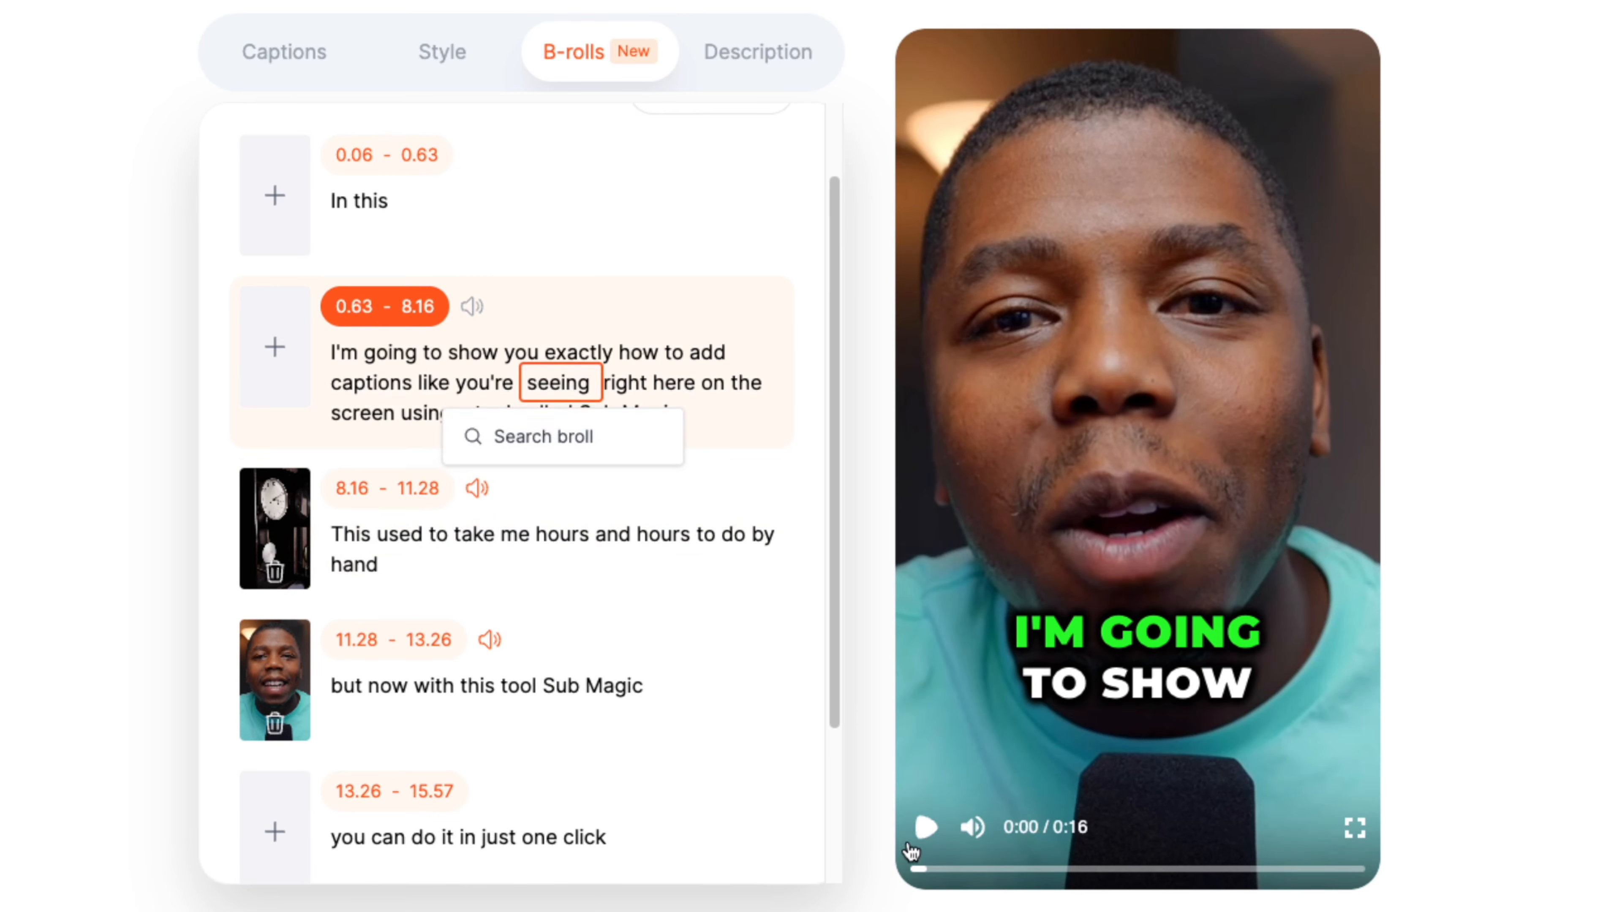
click(924, 829)
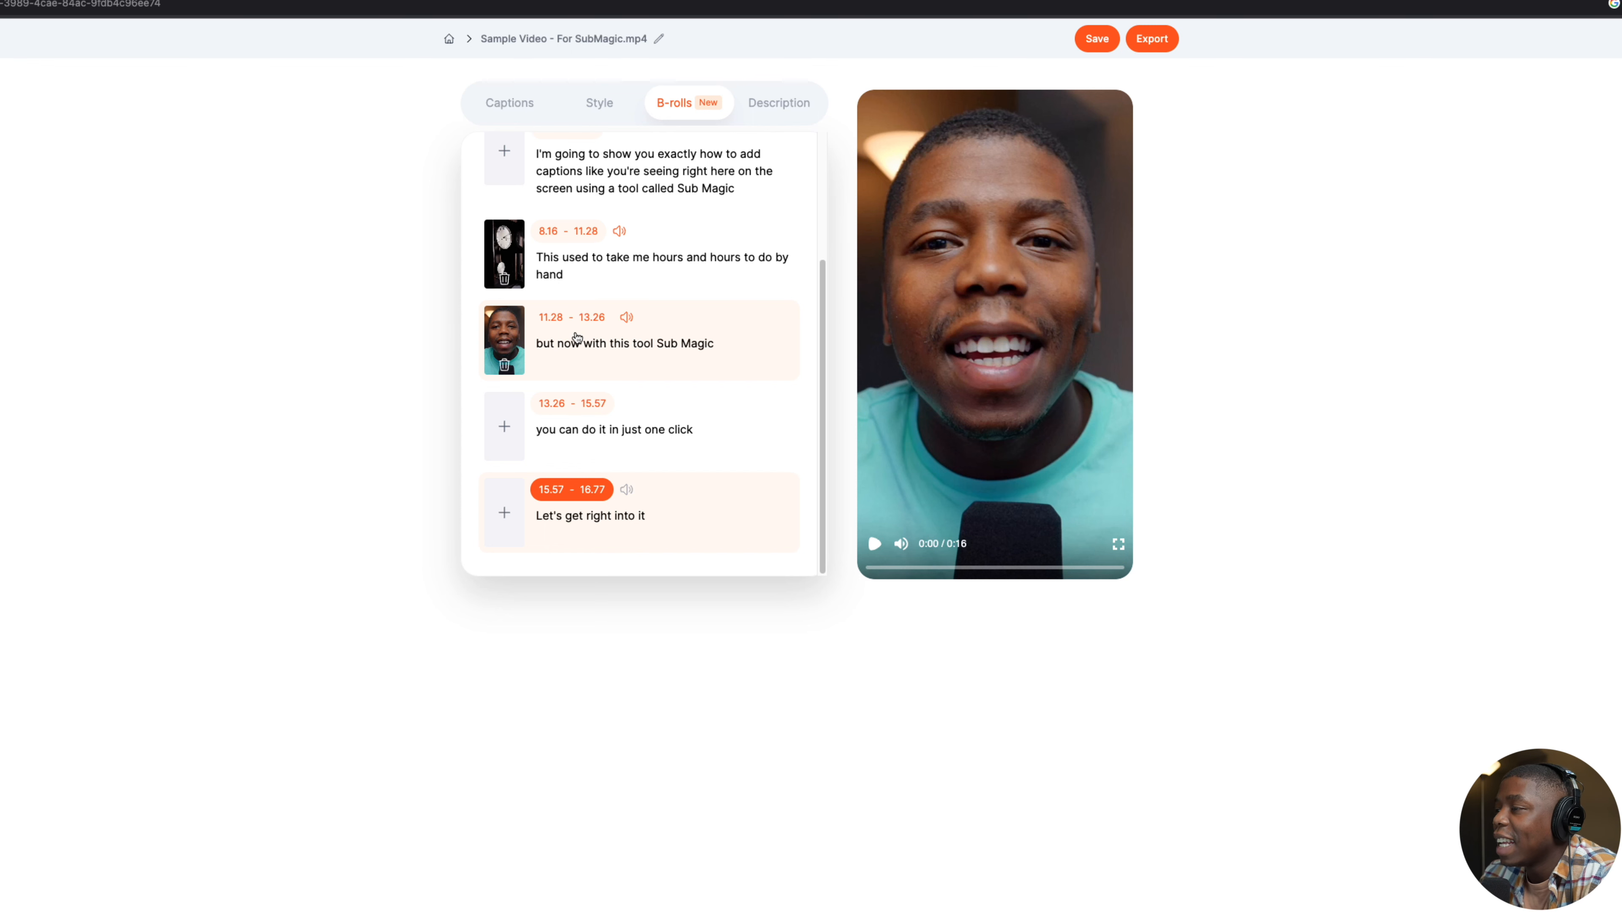
scroll(575, 307, up, 1)
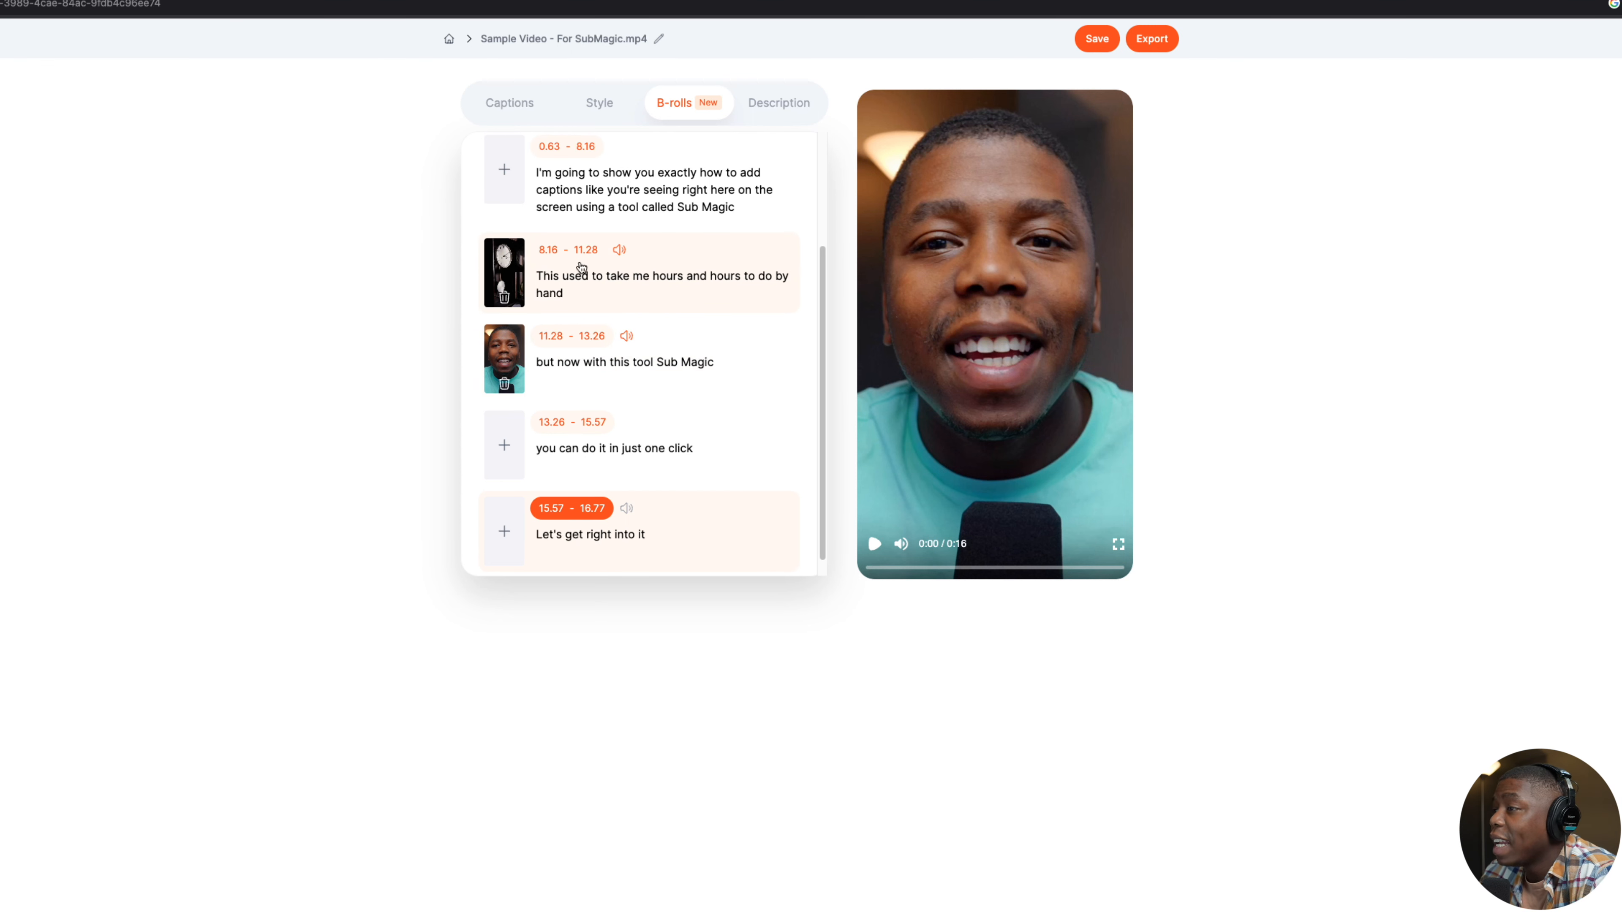
scroll(632, 384, up, 2)
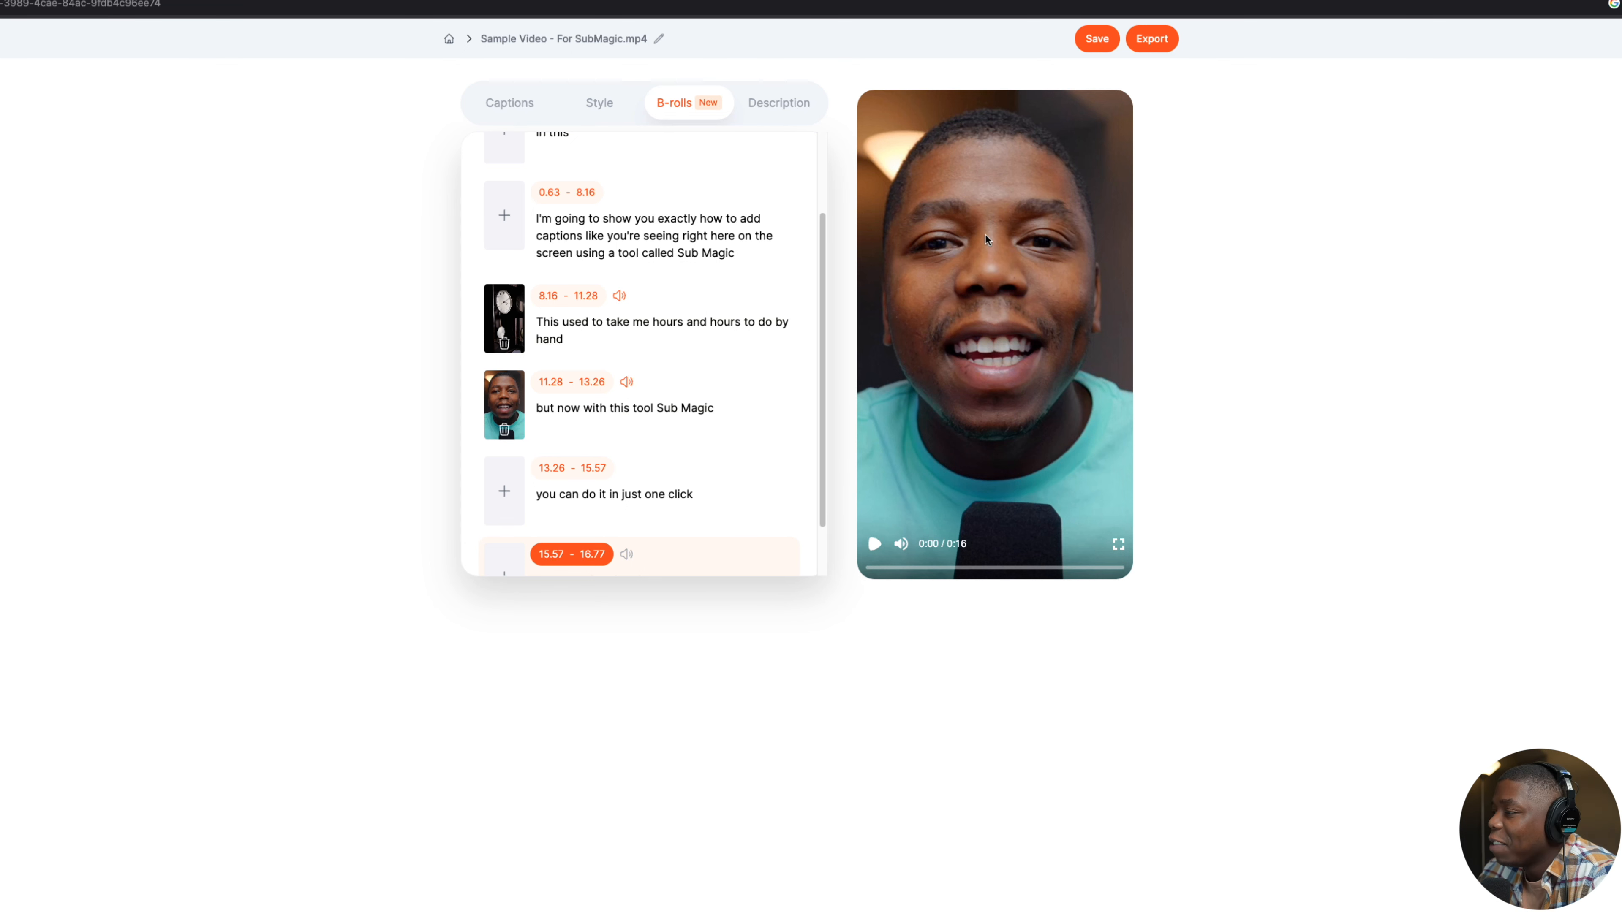
scroll(616, 370, up, 3)
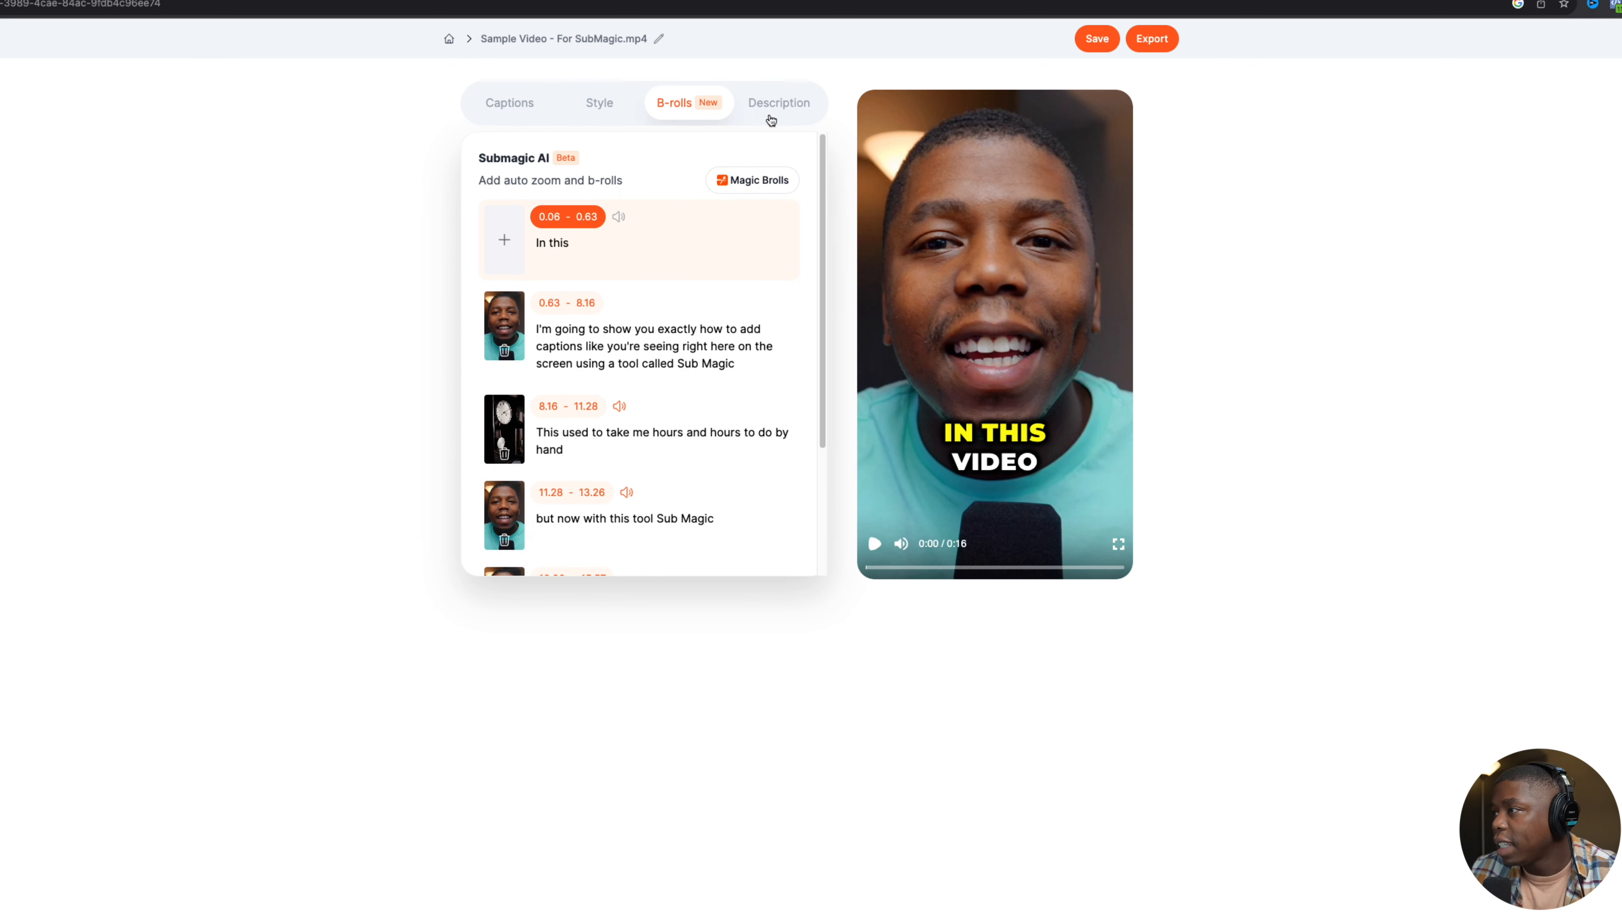
Step: Review the AI-generated description for the video, including its text, emojis and hashtags
click(772, 120)
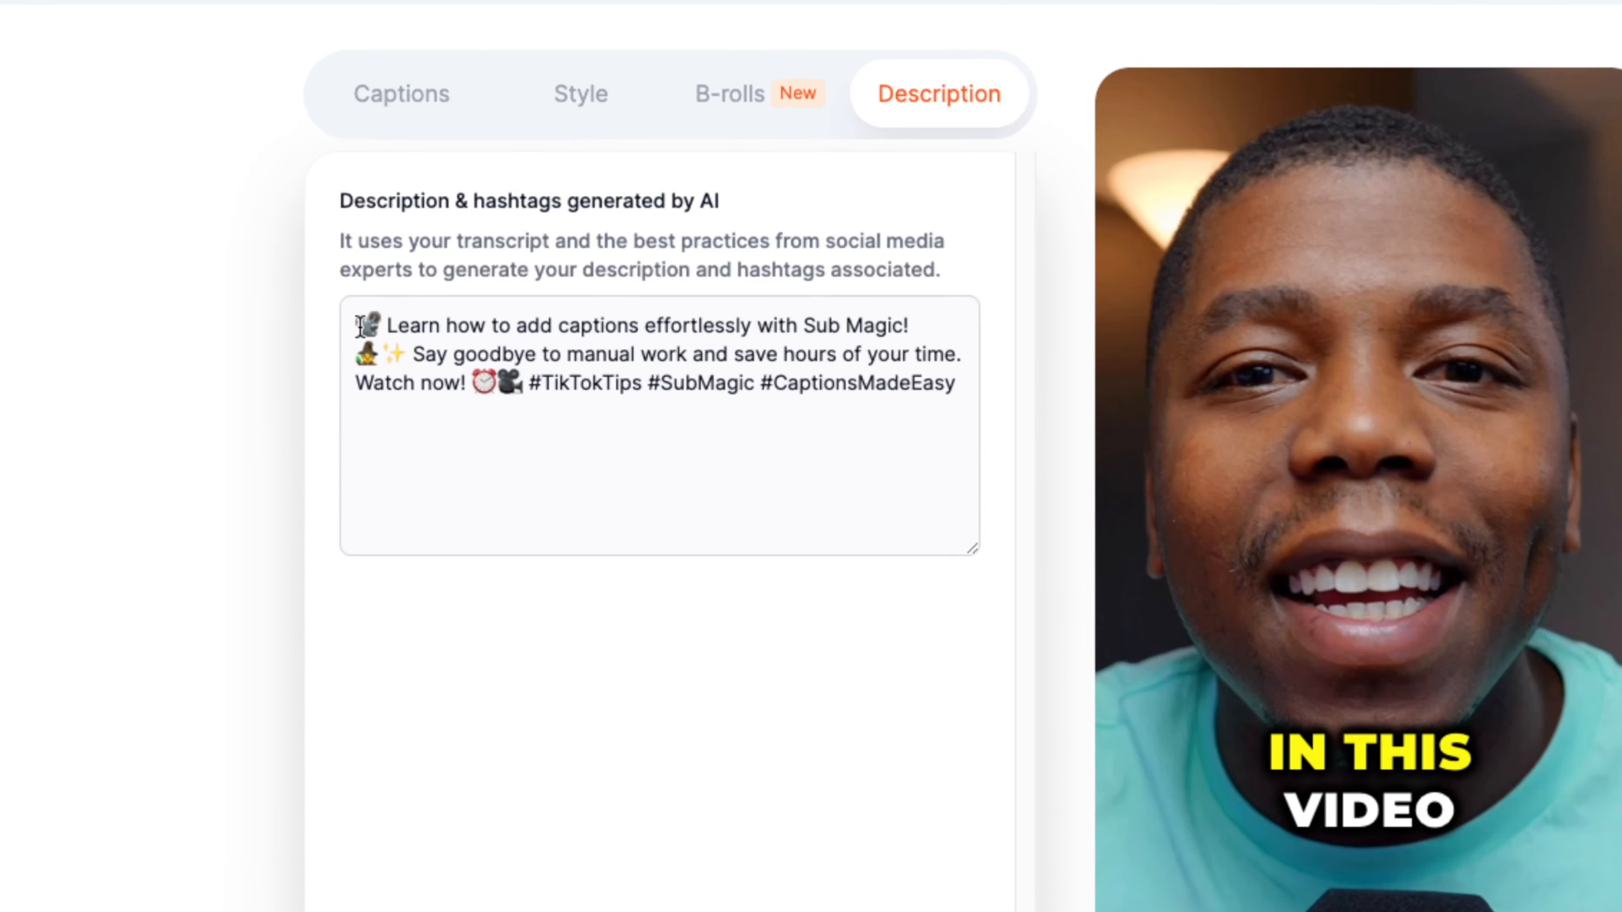
drag(488, 221, 781, 252)
drag(1156, 572, 1175, 581)
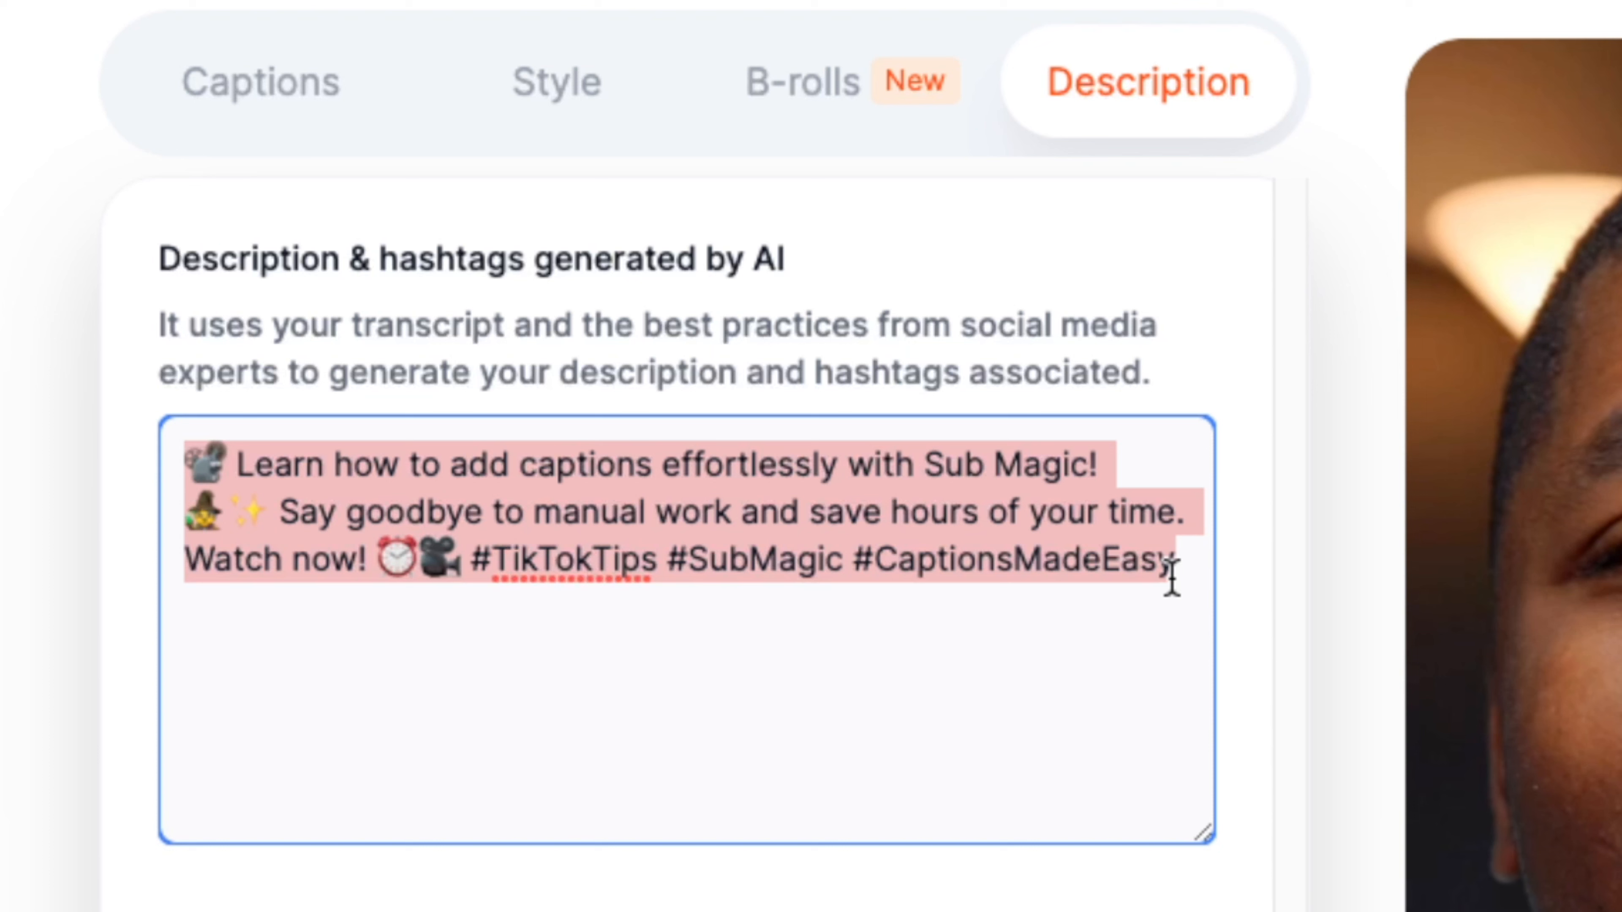
click(833, 670)
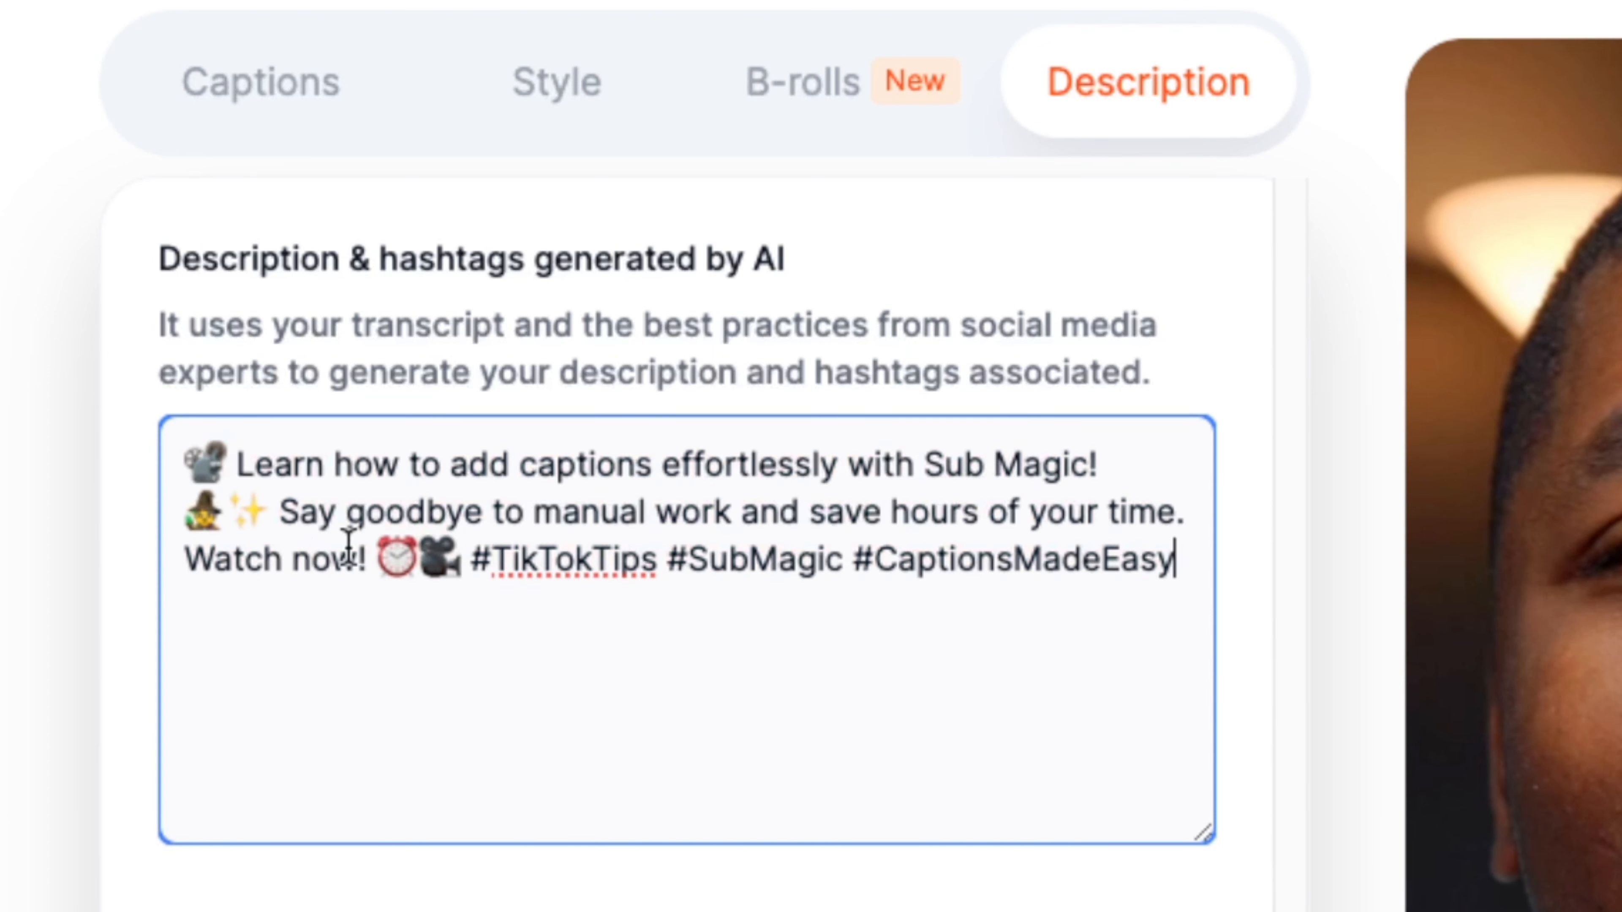
click(240, 469)
drag(239, 469, 1242, 597)
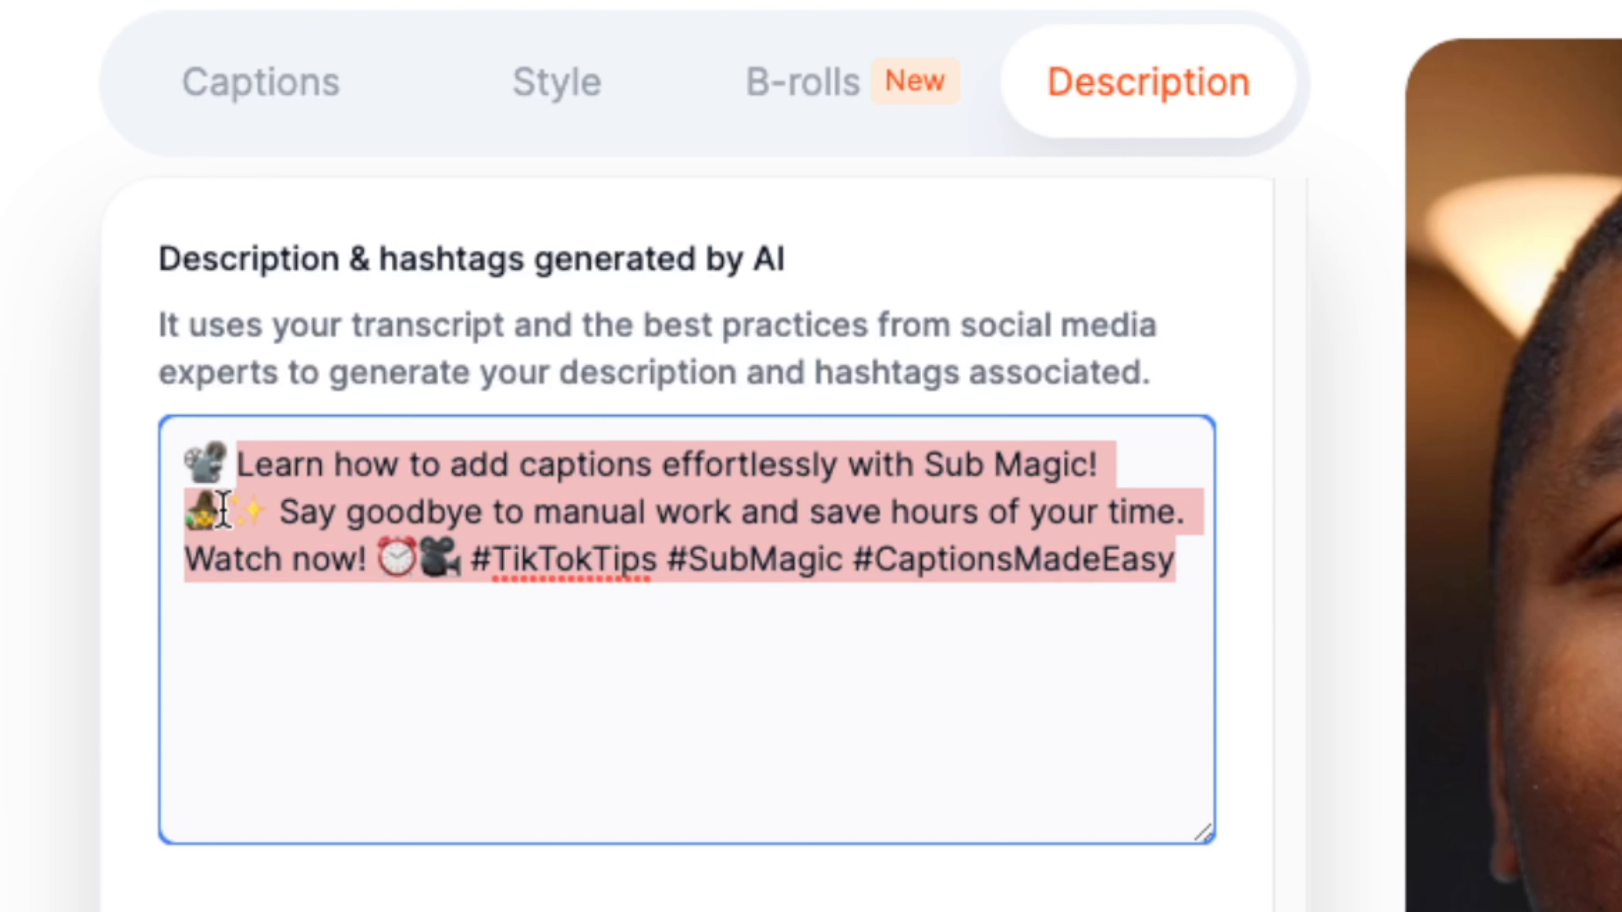
click(222, 473)
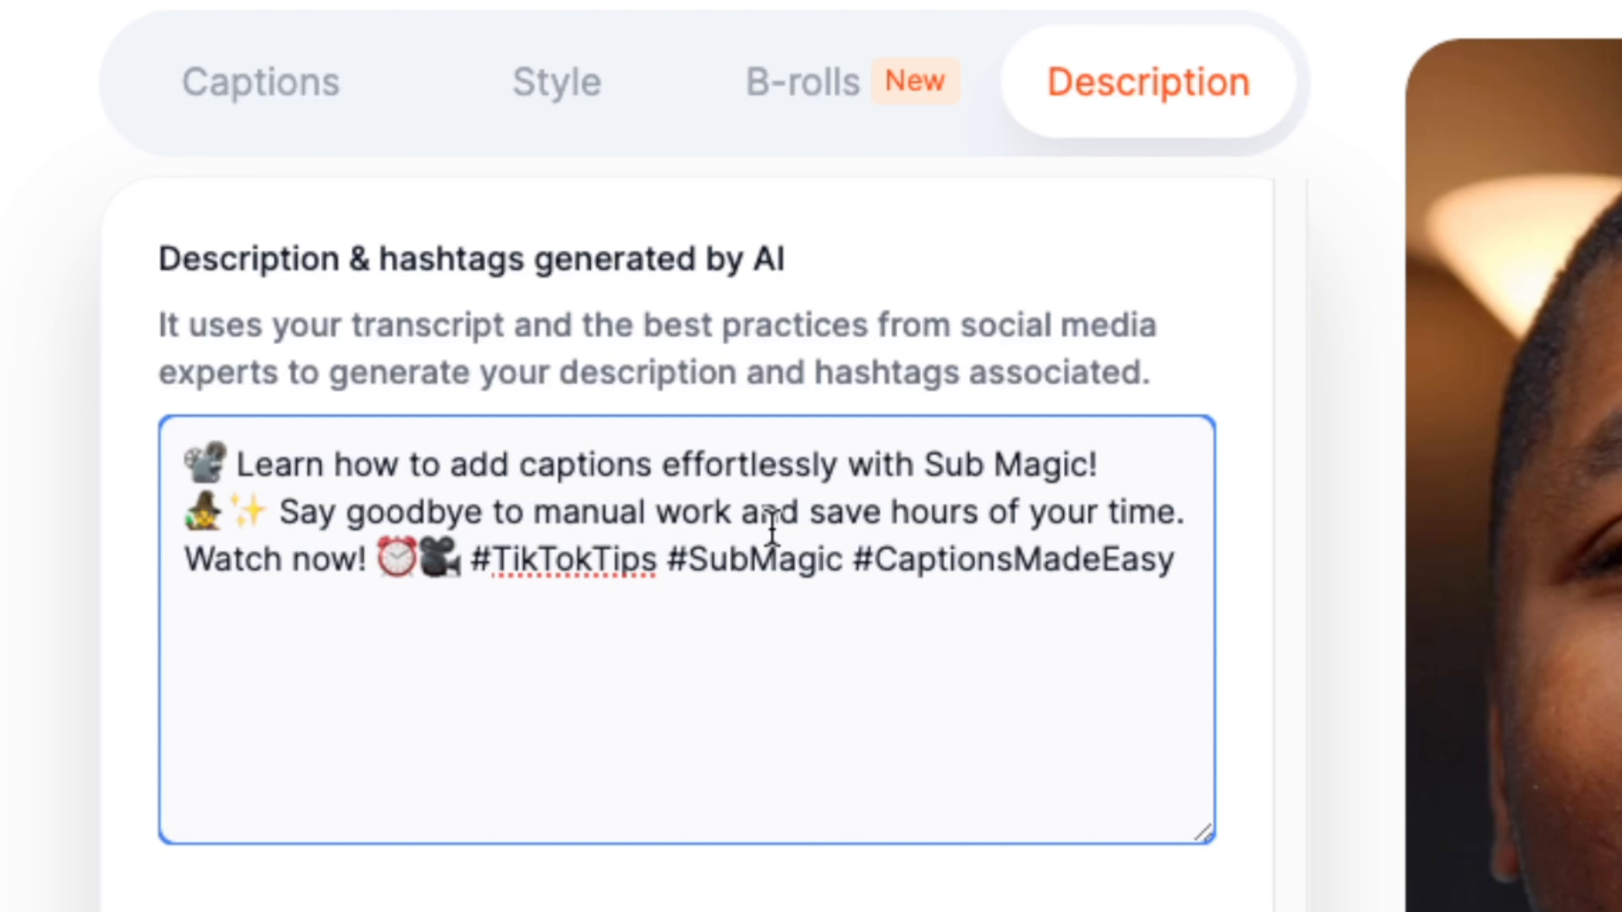
drag(214, 556, 1085, 562)
click(471, 559)
drag(502, 562, 1160, 571)
click(1165, 671)
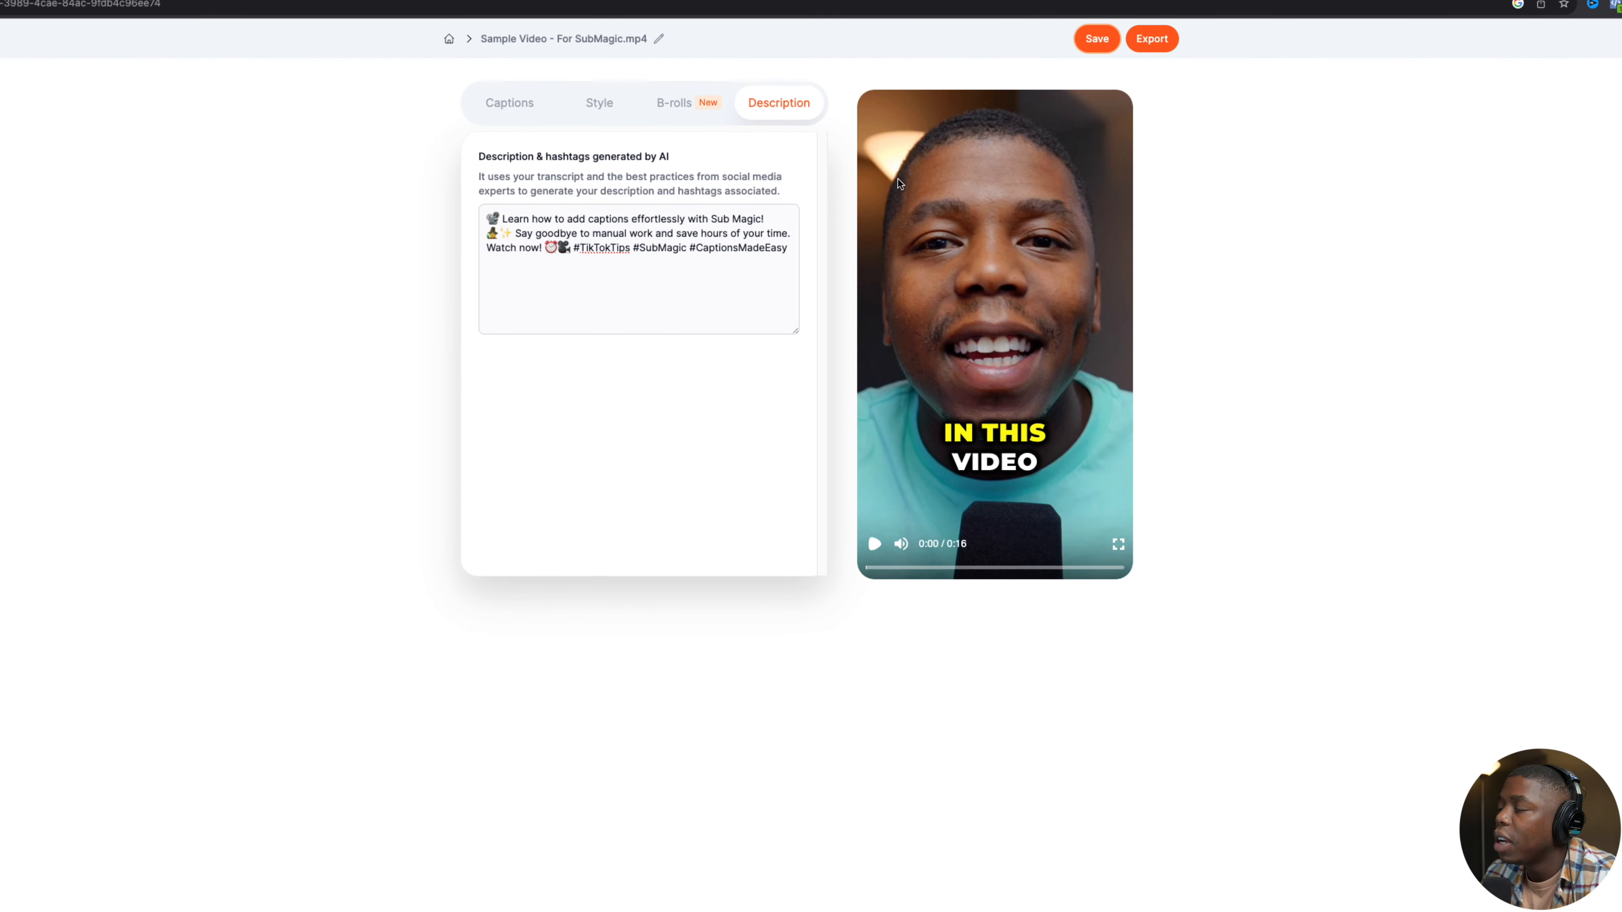
Step: Export the edited video
click(1153, 43)
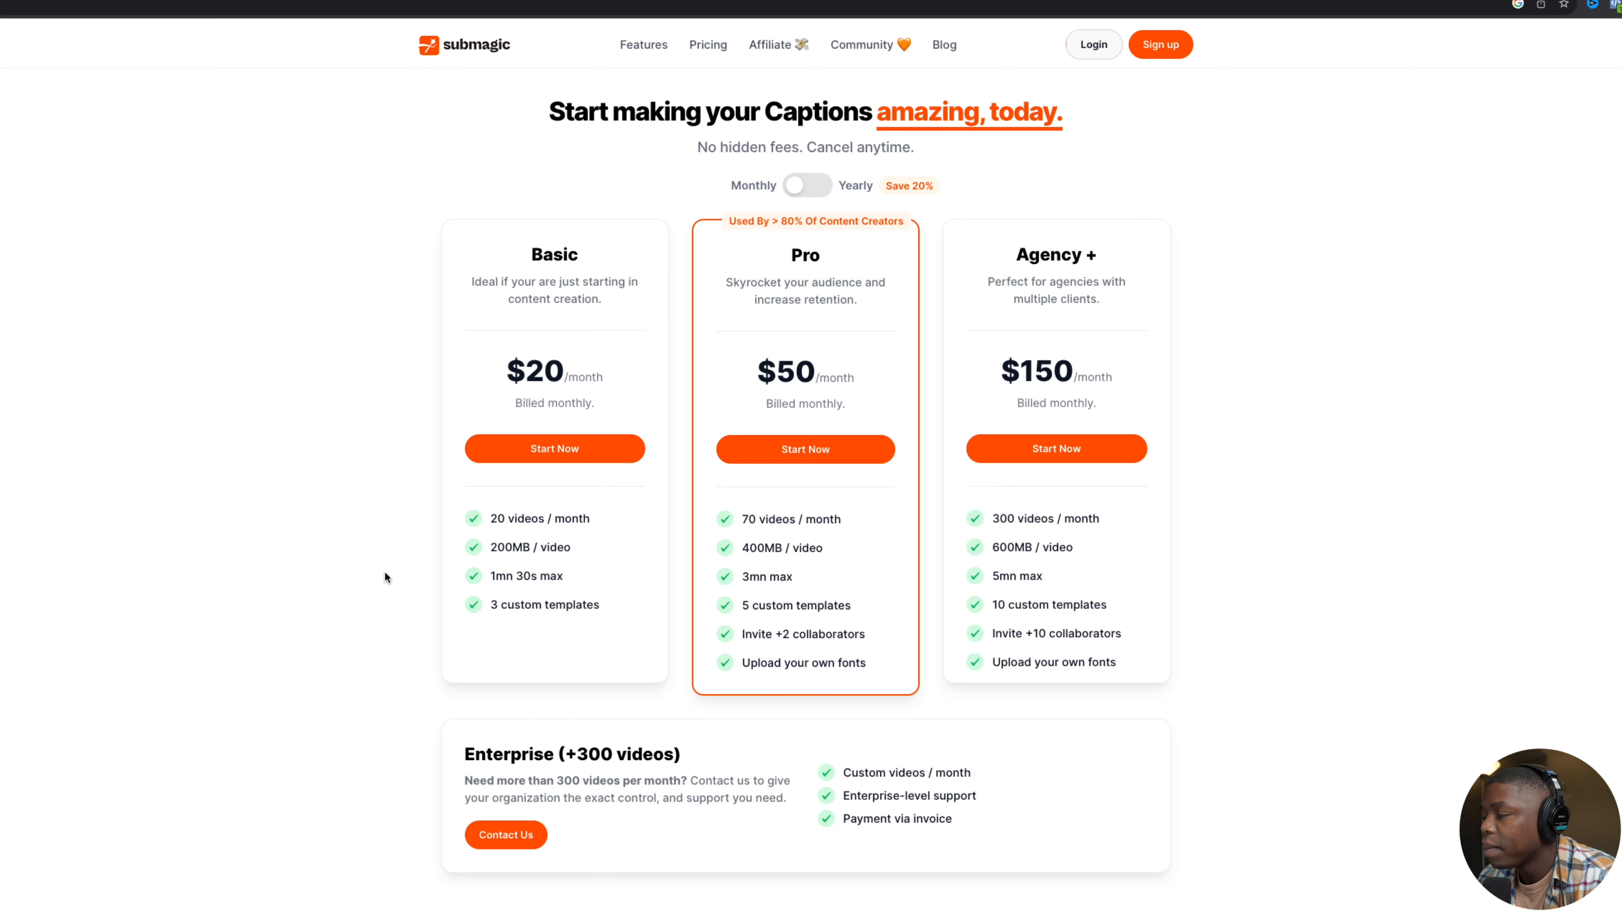
Step: Examine the Basic plan on the Submagic pricing page for its monthly price, file size limit and maximum video length
drag(496, 231, 584, 226)
click(504, 348)
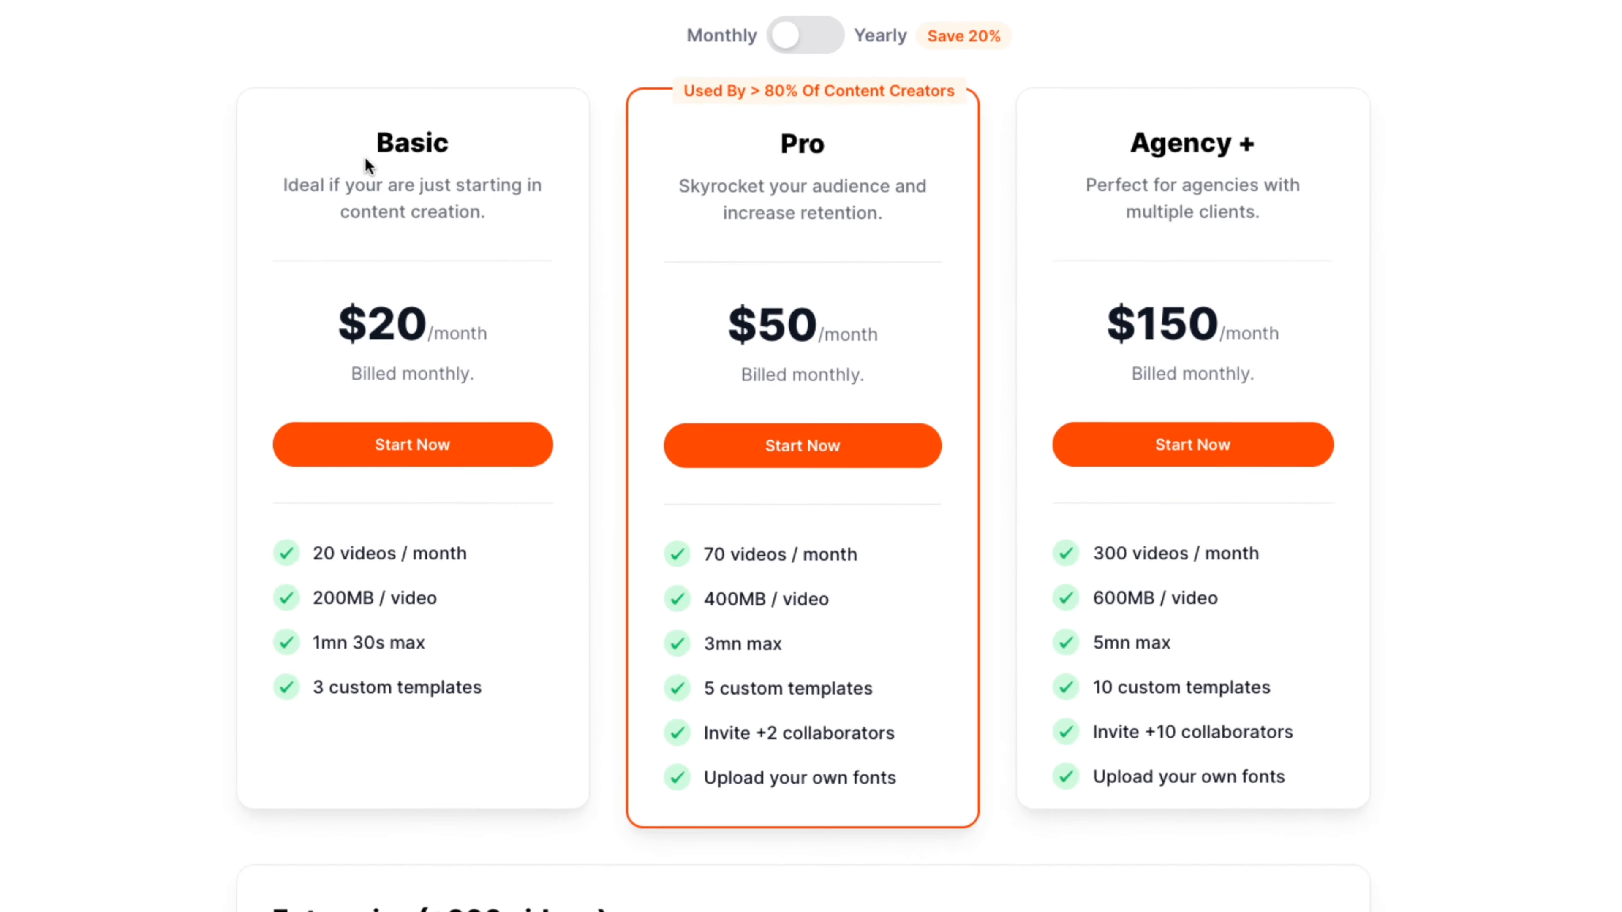
drag(157, 279, 401, 348)
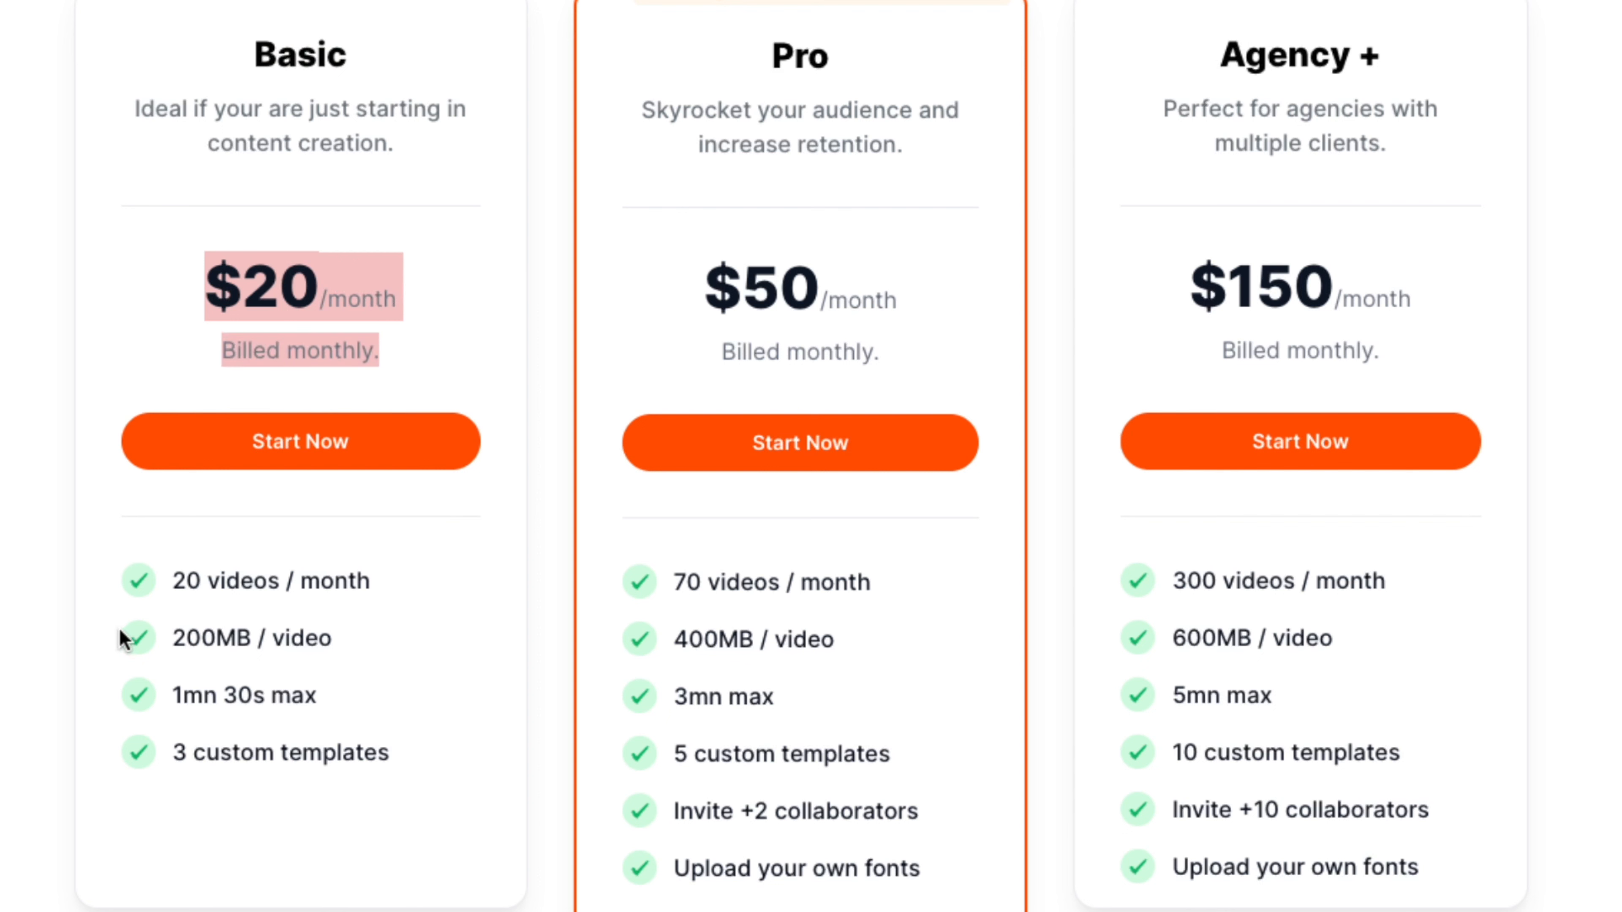
drag(170, 639, 317, 679)
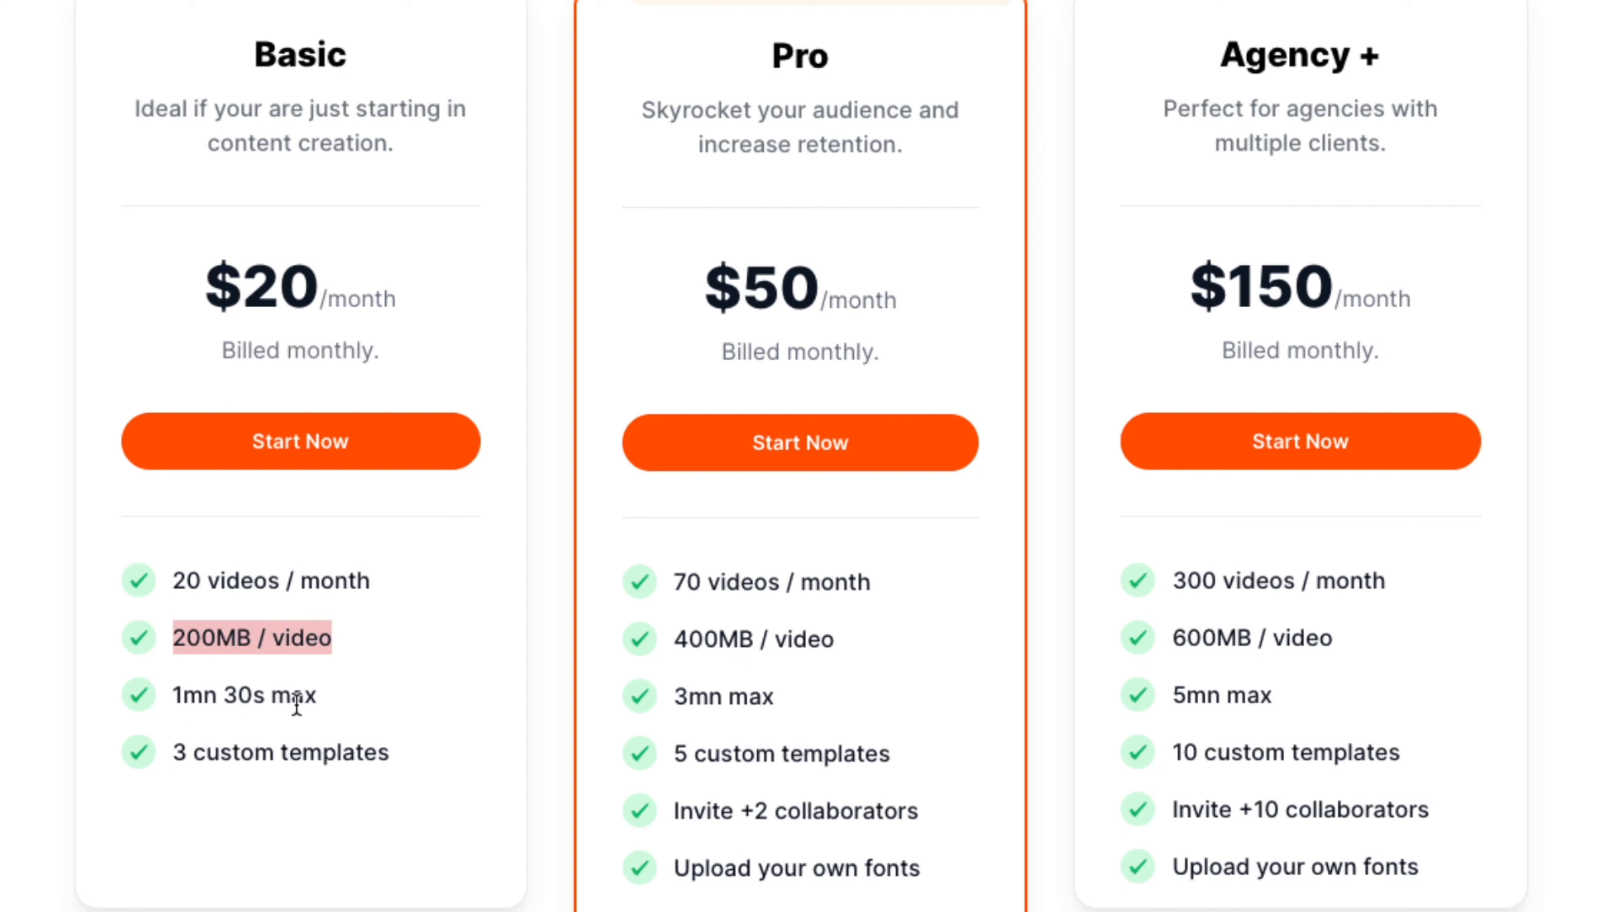
drag(173, 695, 322, 693)
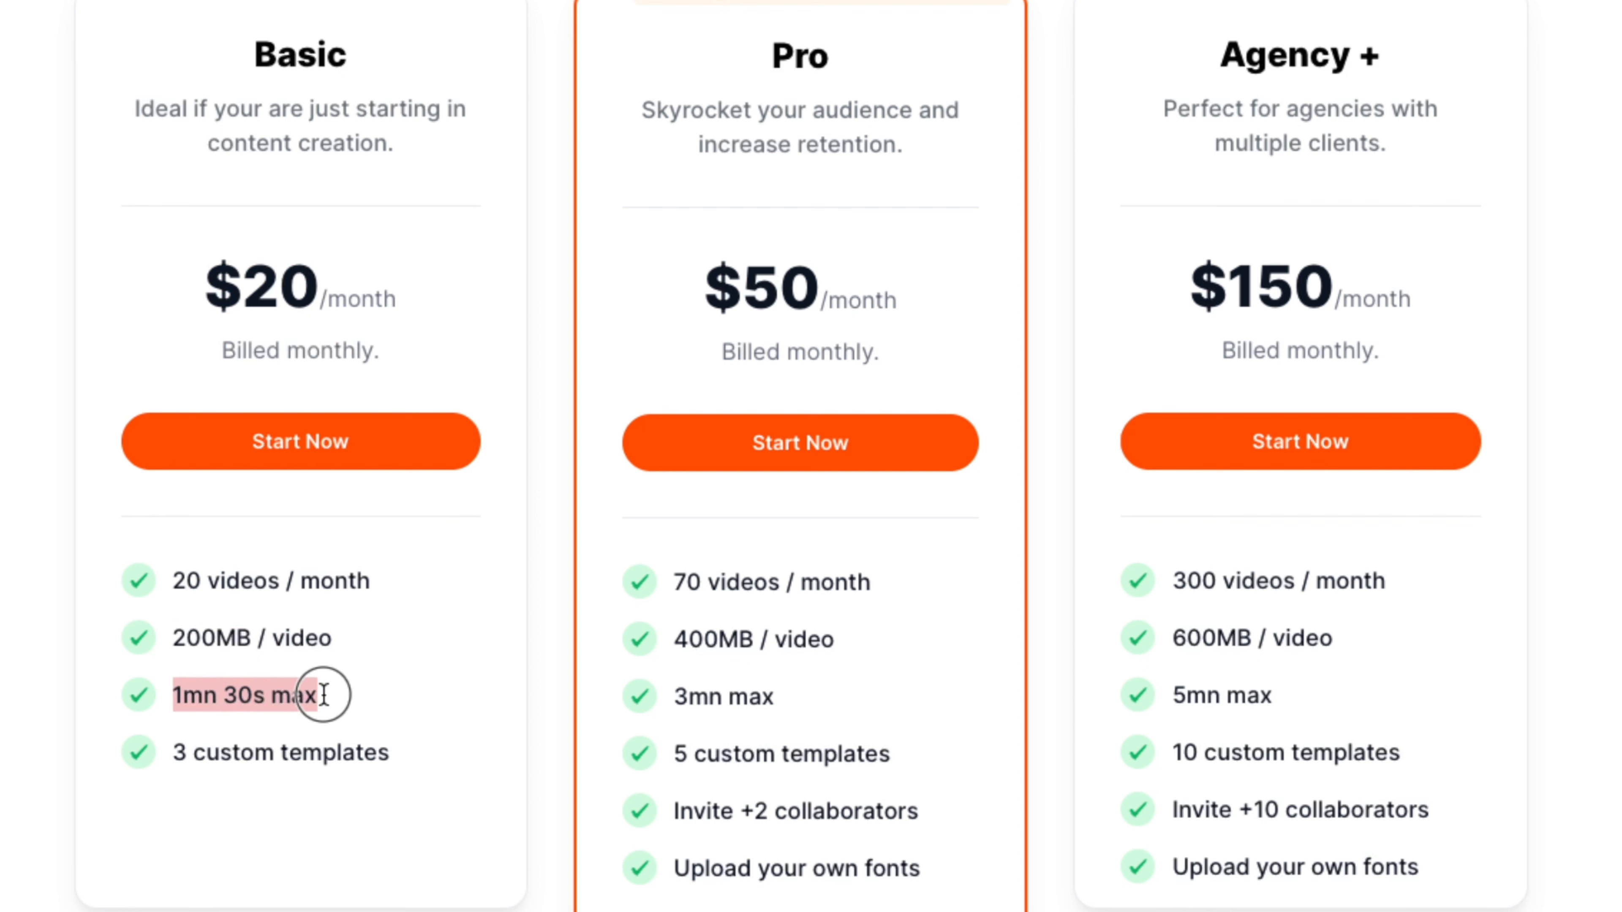
click(466, 823)
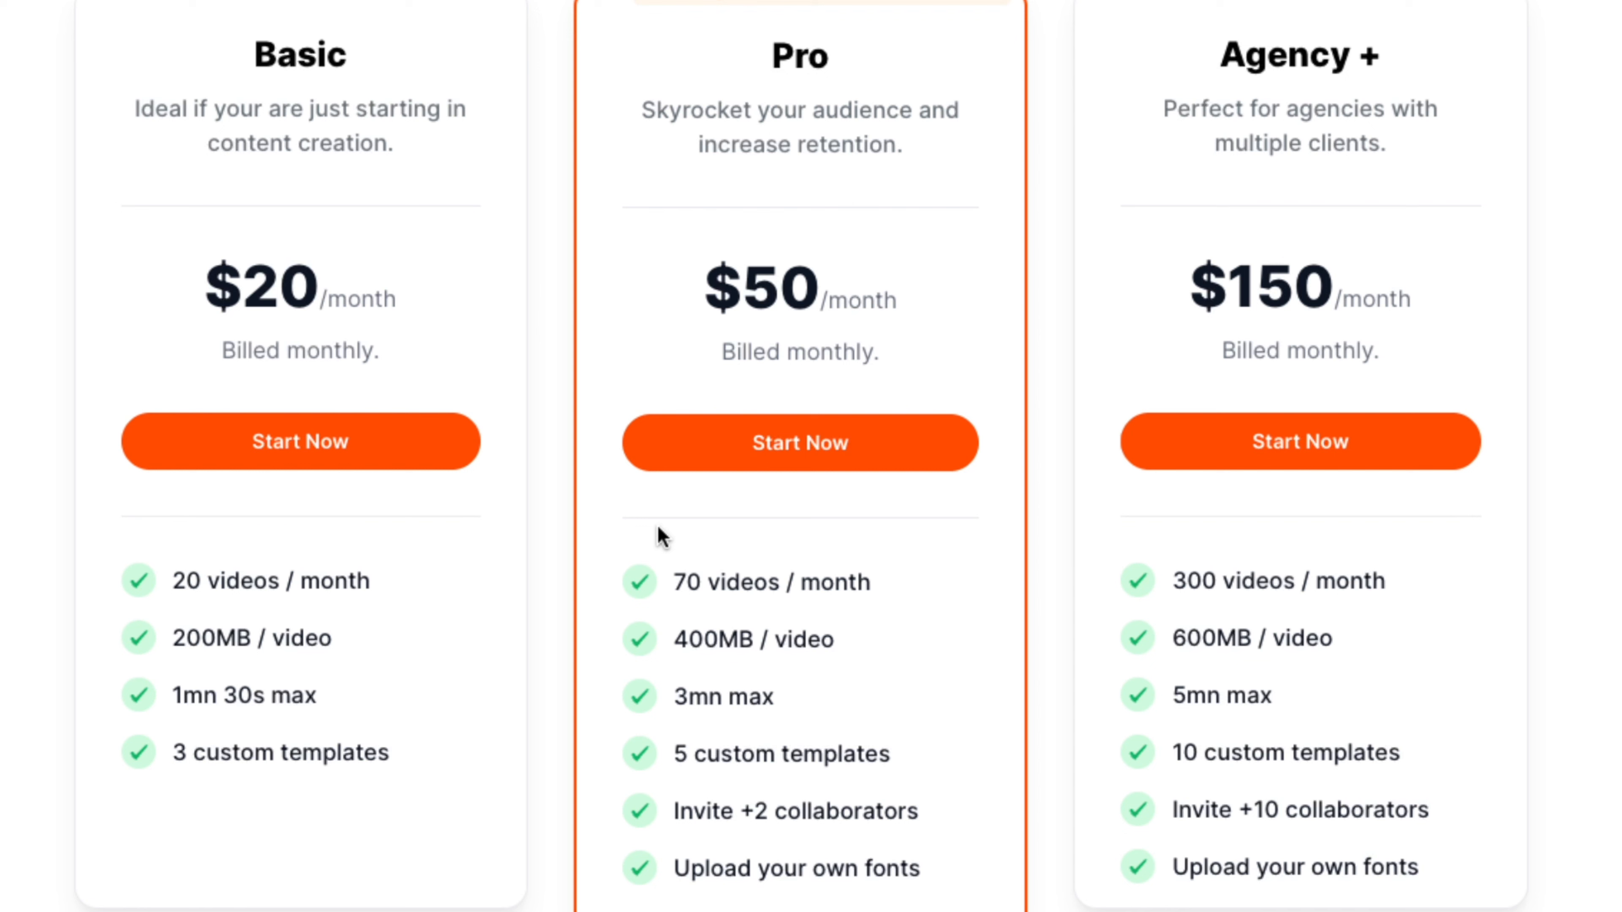
Step: Check the Pro plan's monthly price and maximum video length
drag(813, 293, 891, 294)
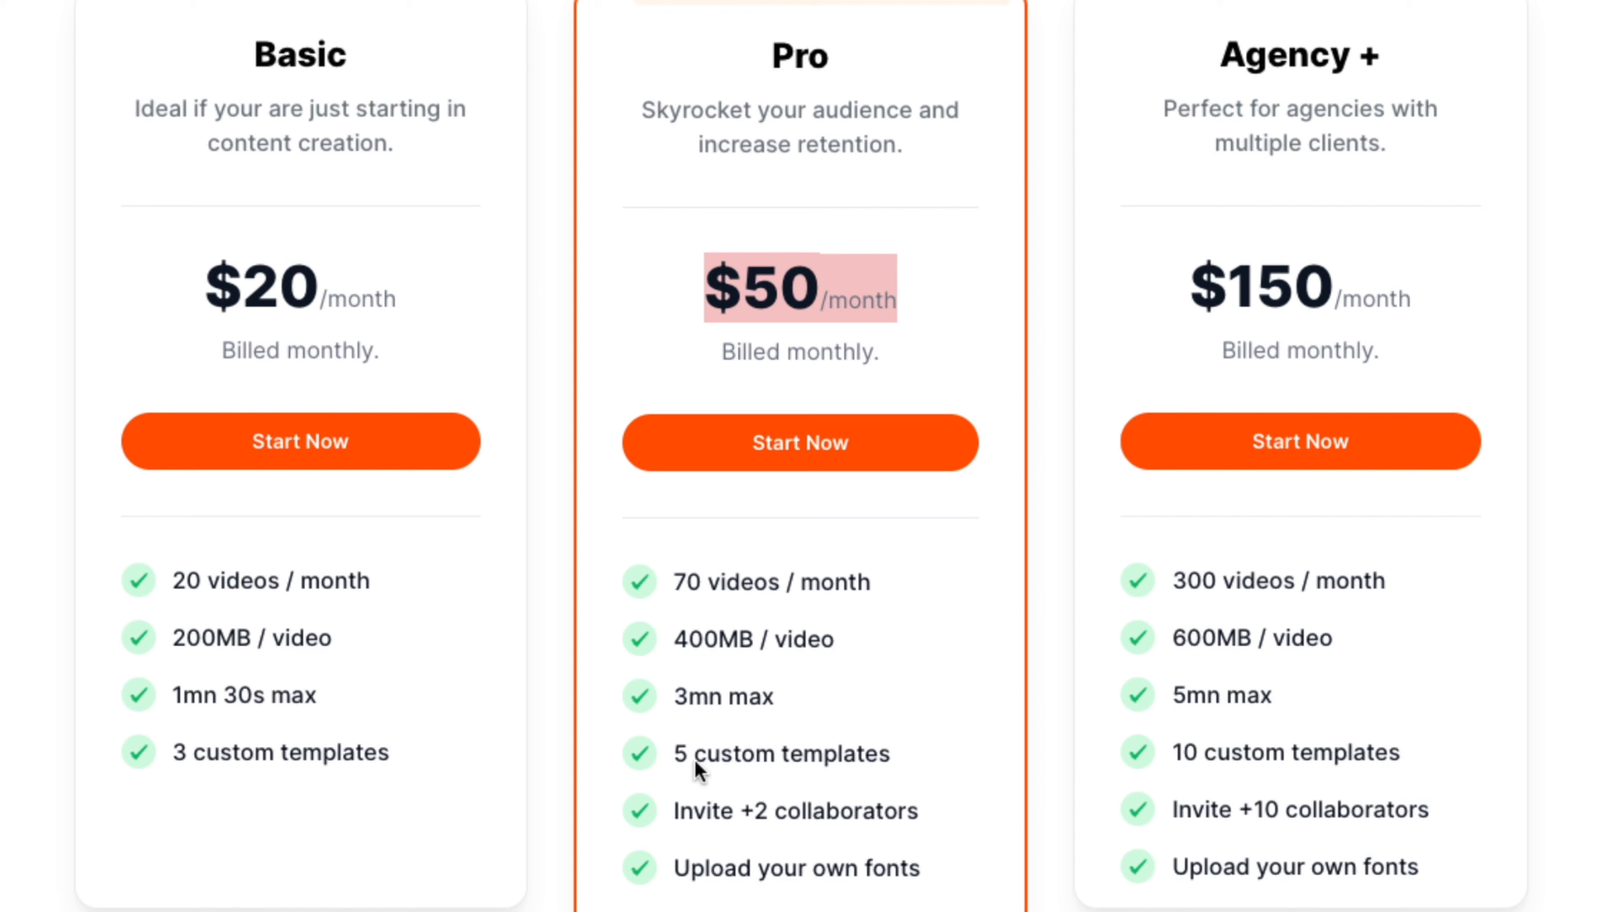
drag(670, 697, 763, 708)
click(821, 725)
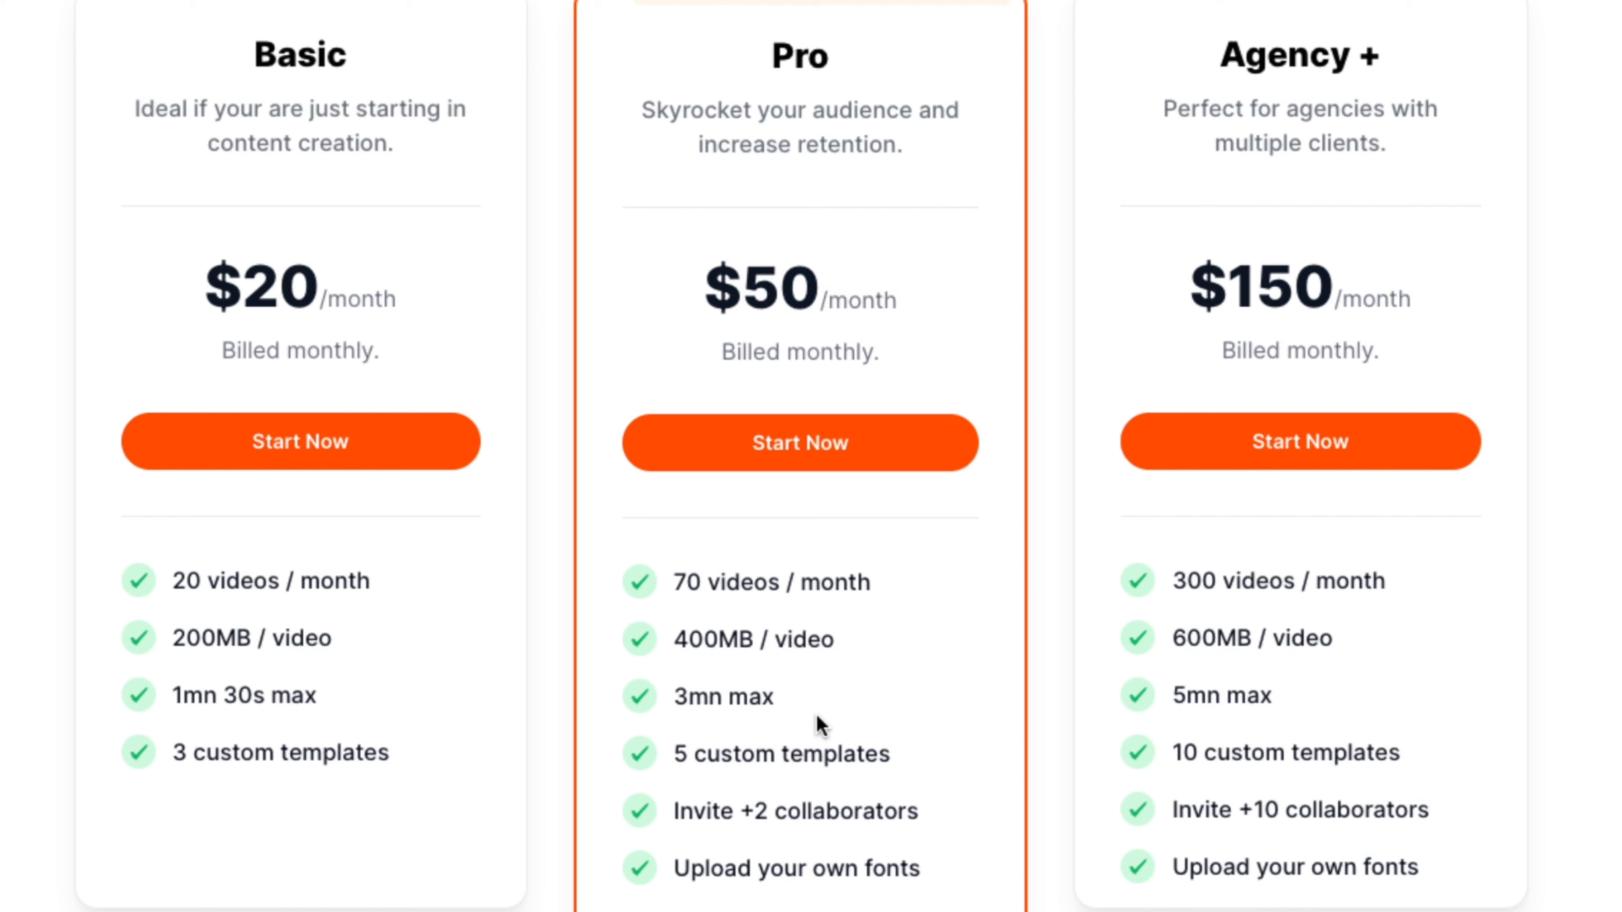
Step: Examine the Pro plan's custom templates allowance and custom font upload feature
drag(721, 754, 880, 756)
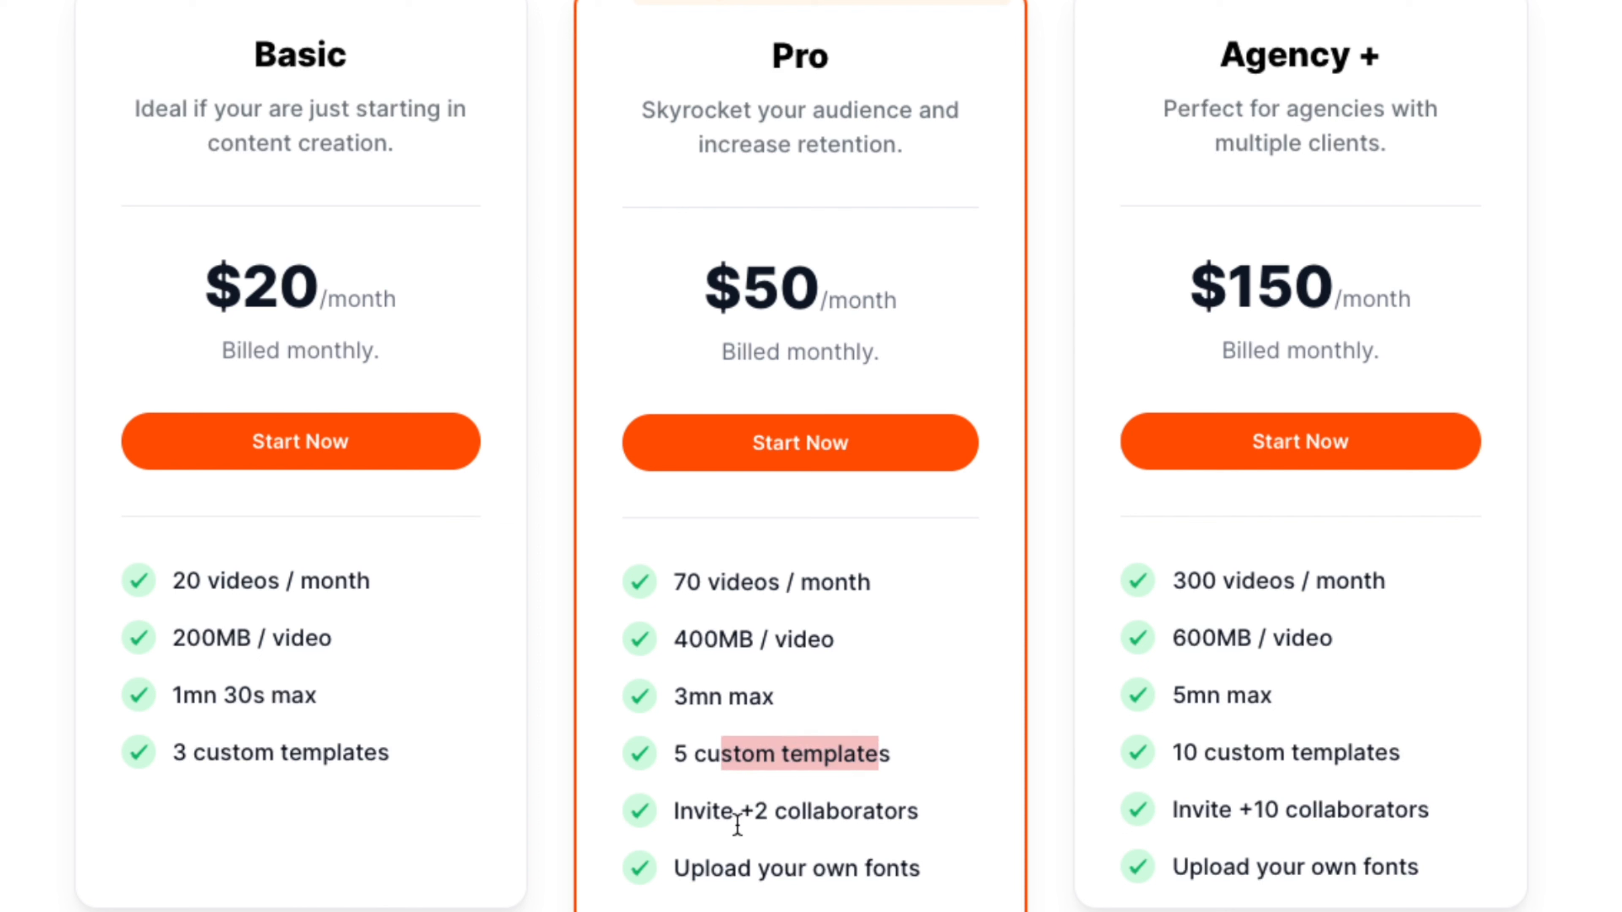
drag(691, 870, 955, 866)
click(1052, 846)
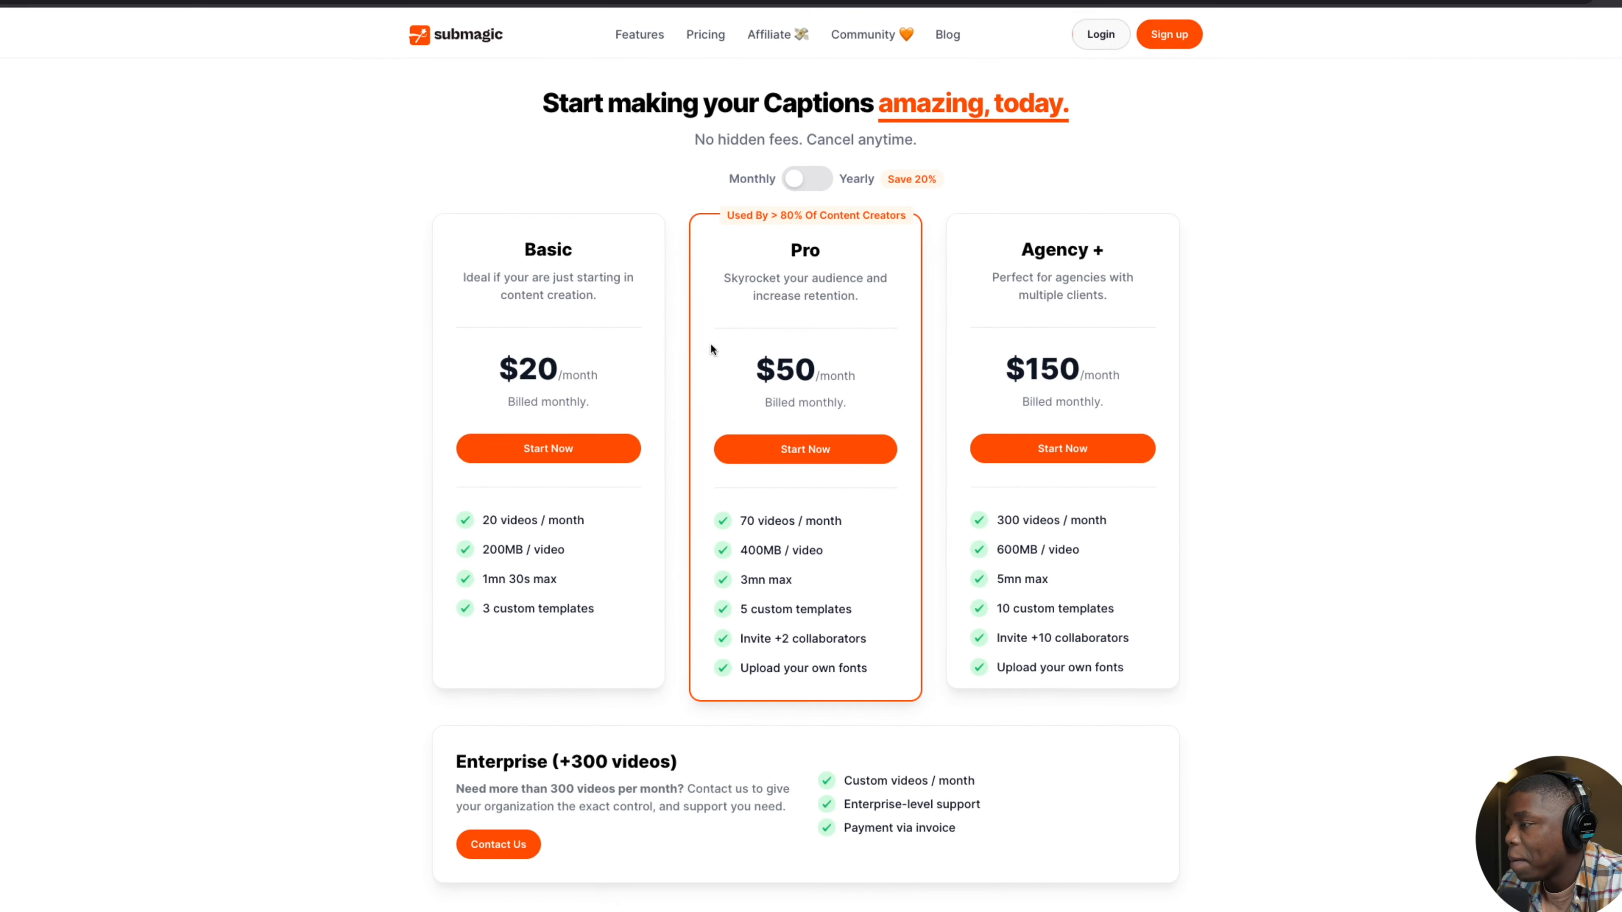
Step: Review the Pro plan's monthly price again on the full pricing comparison
drag(776, 370, 821, 374)
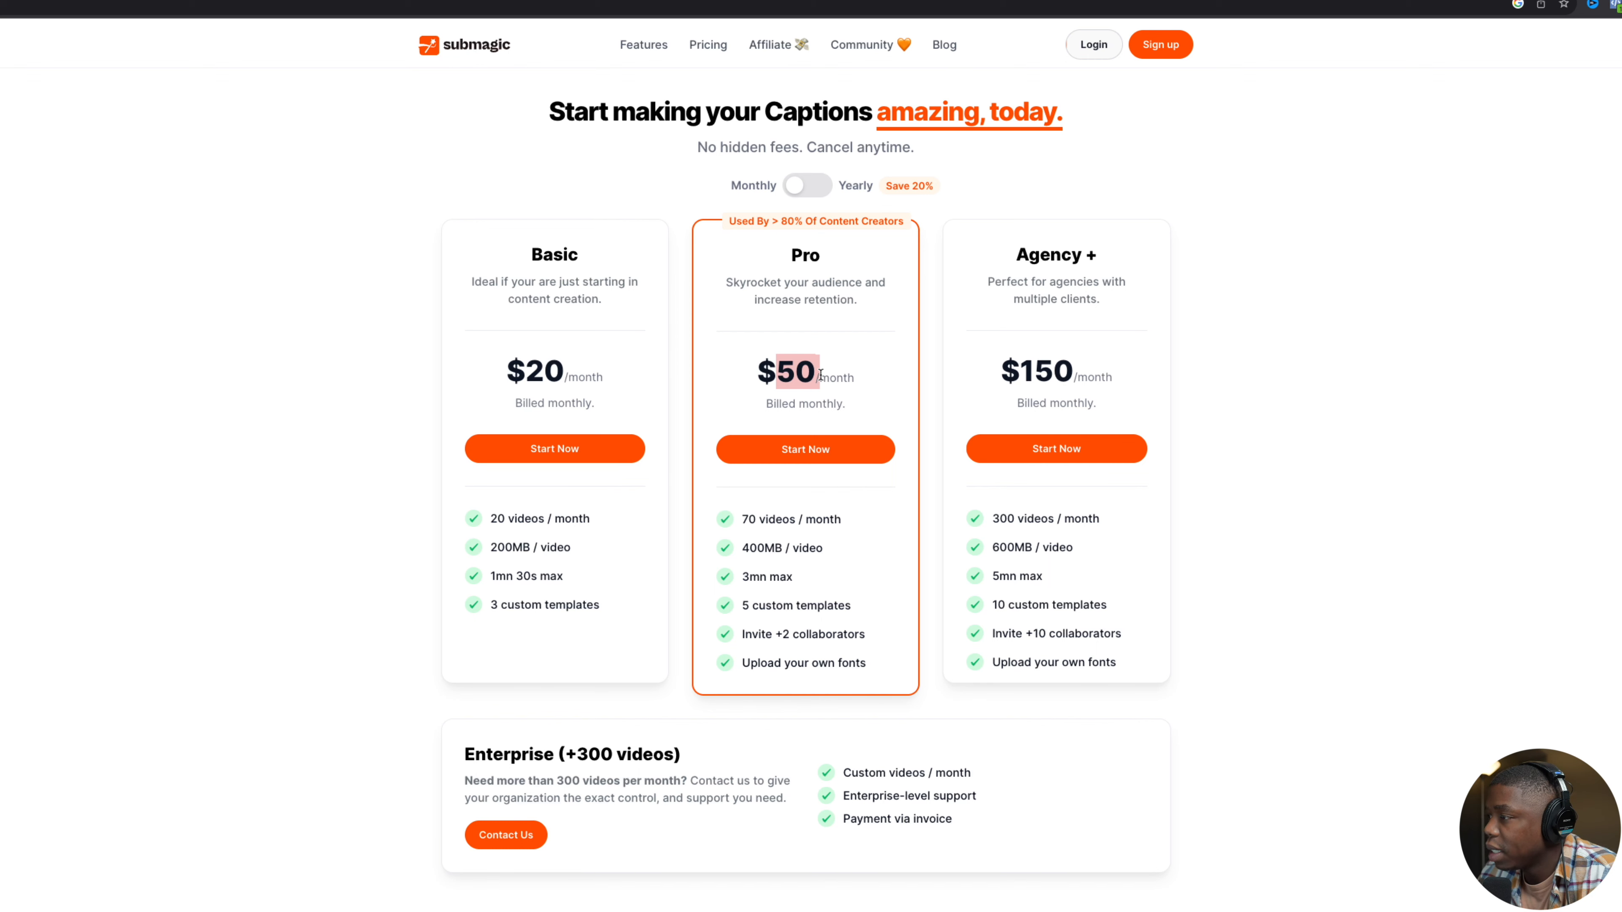
click(845, 371)
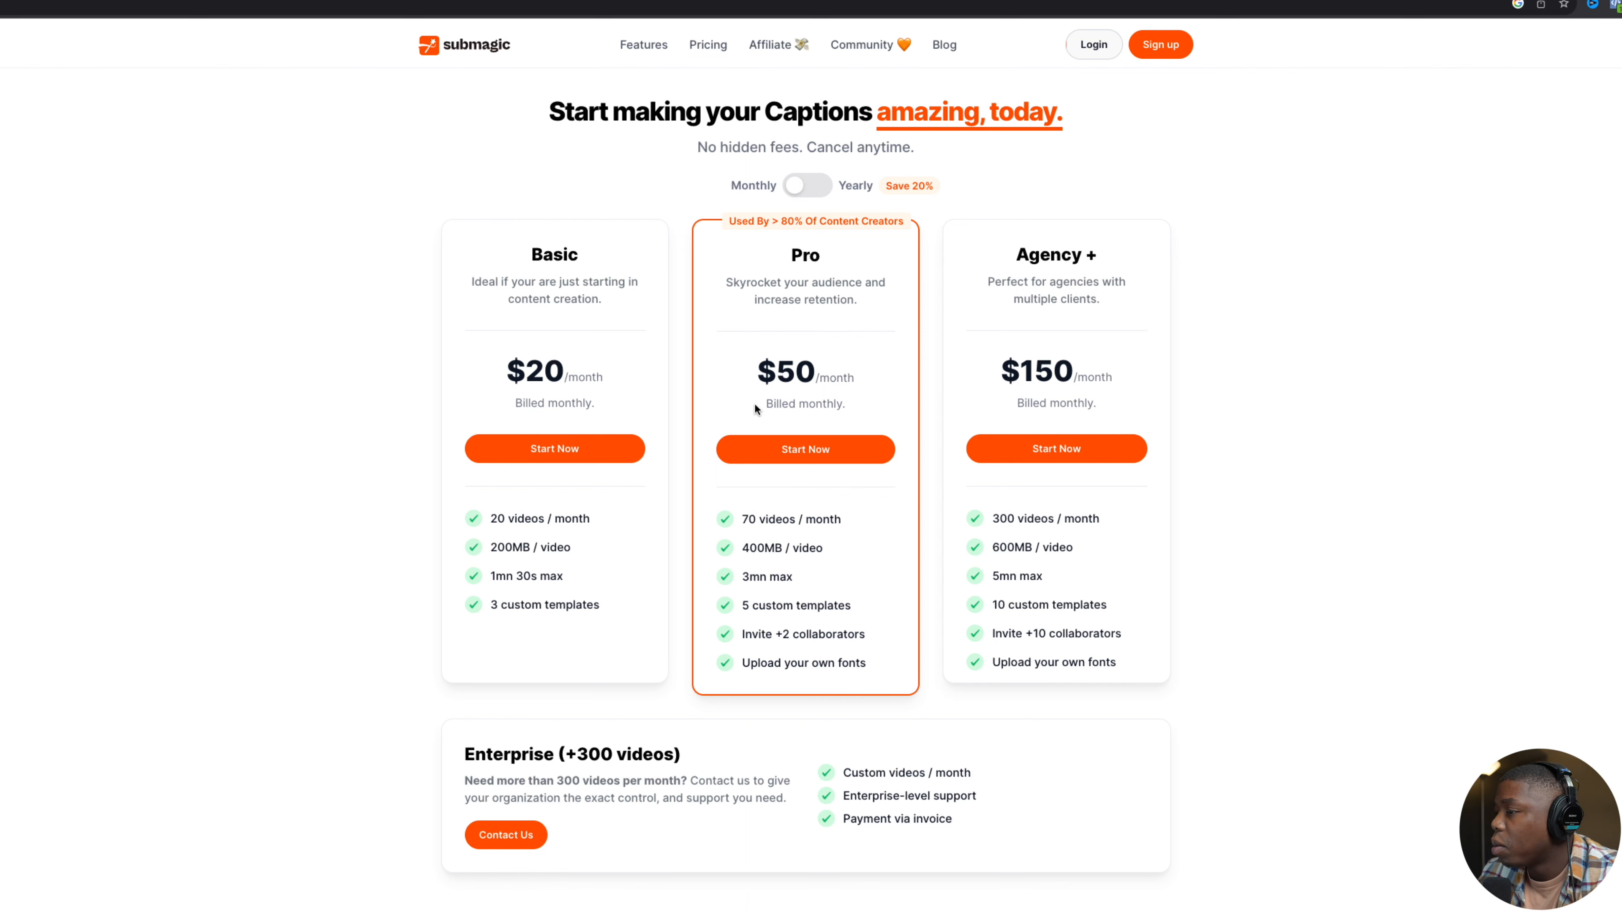
drag(773, 380, 802, 377)
click(924, 391)
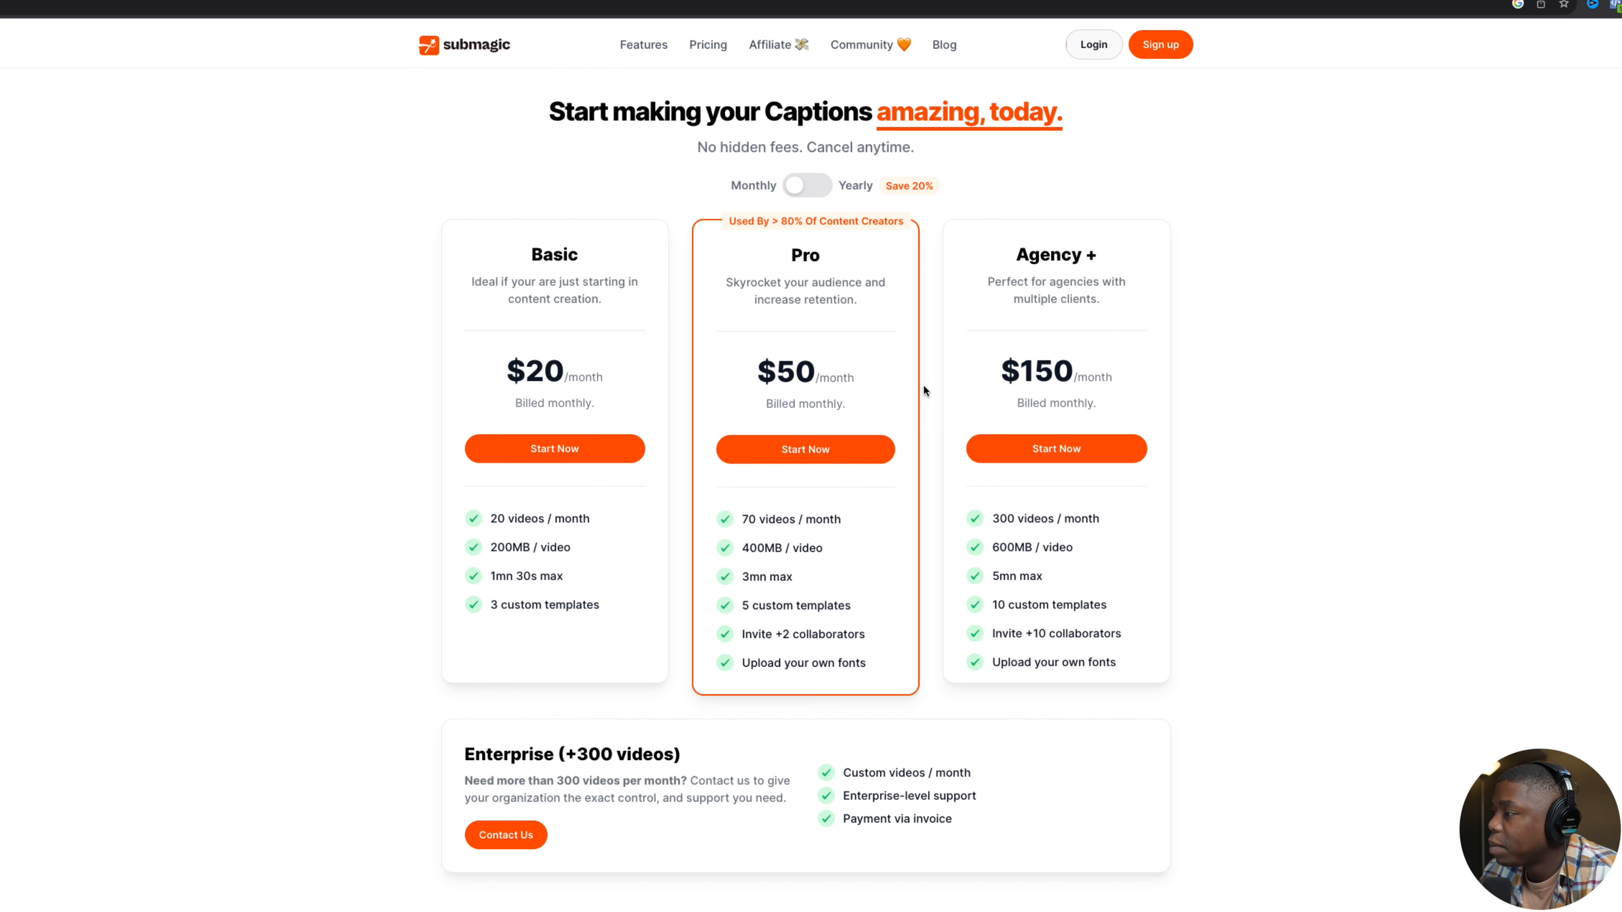
Step: Examine the Agency + plan's target audience, monthly price and monthly video allowance
drag(998, 259, 1172, 367)
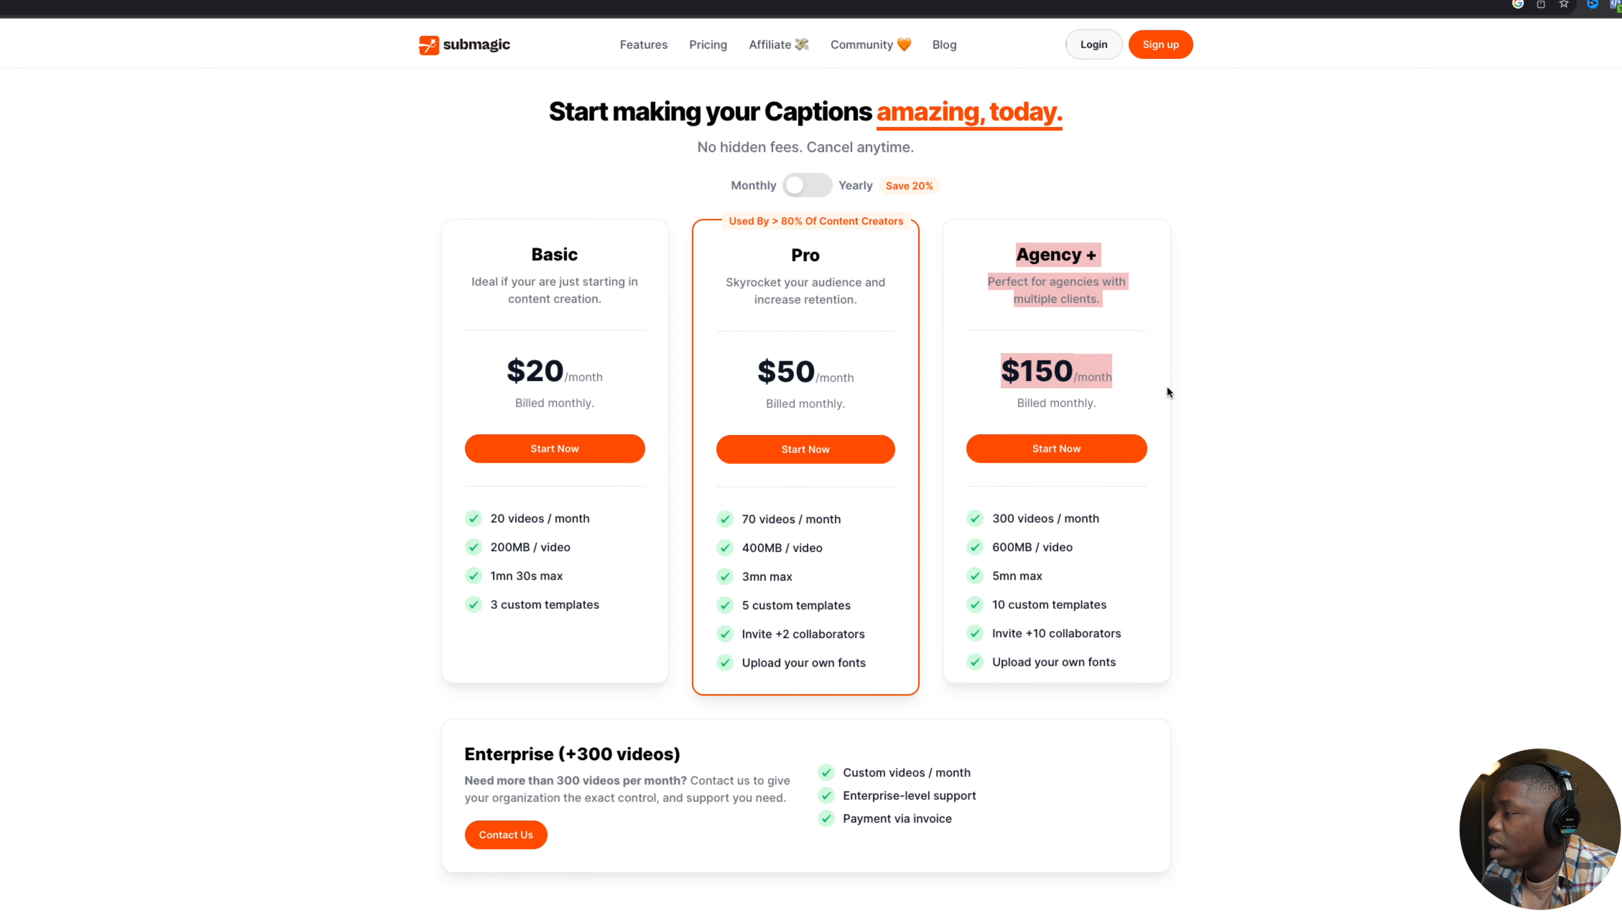
drag(990, 519, 1100, 516)
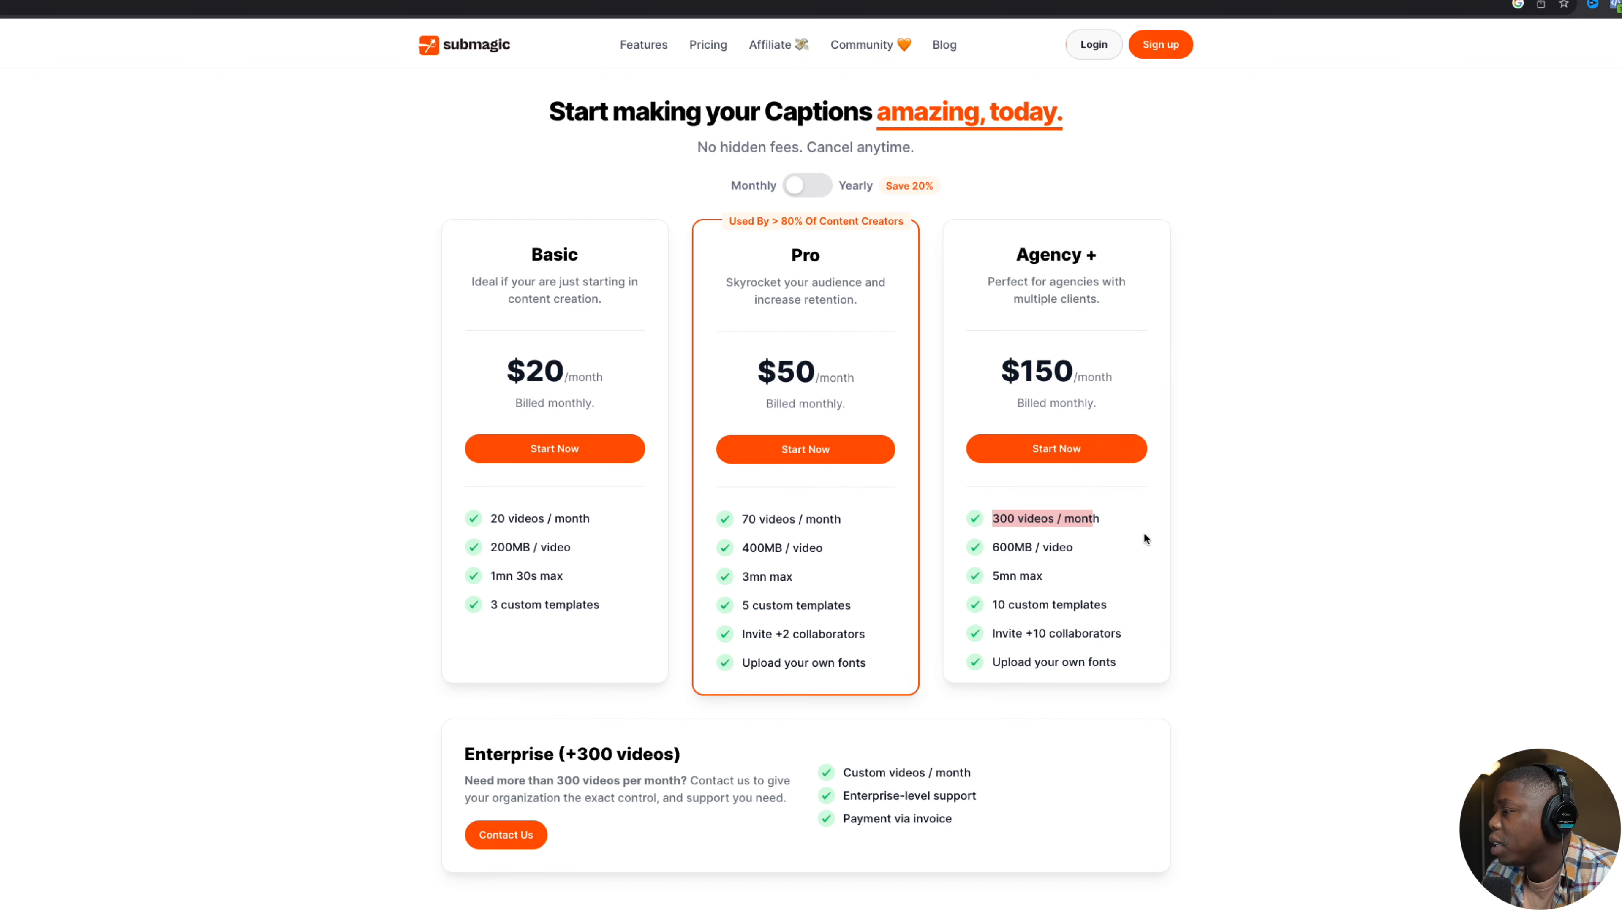
click(1110, 598)
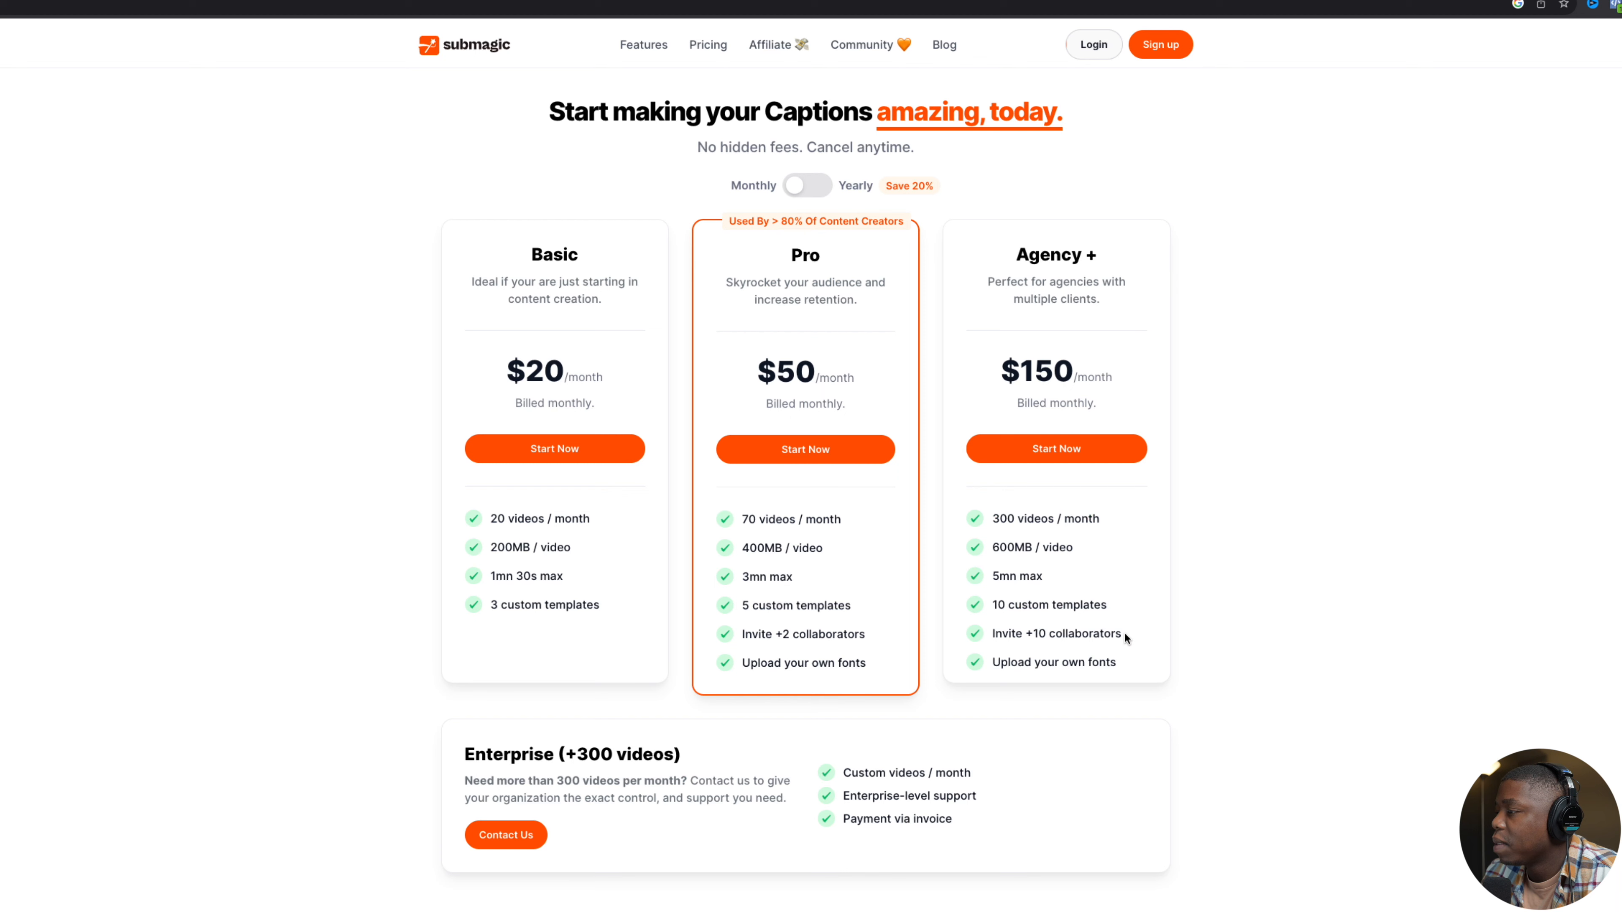